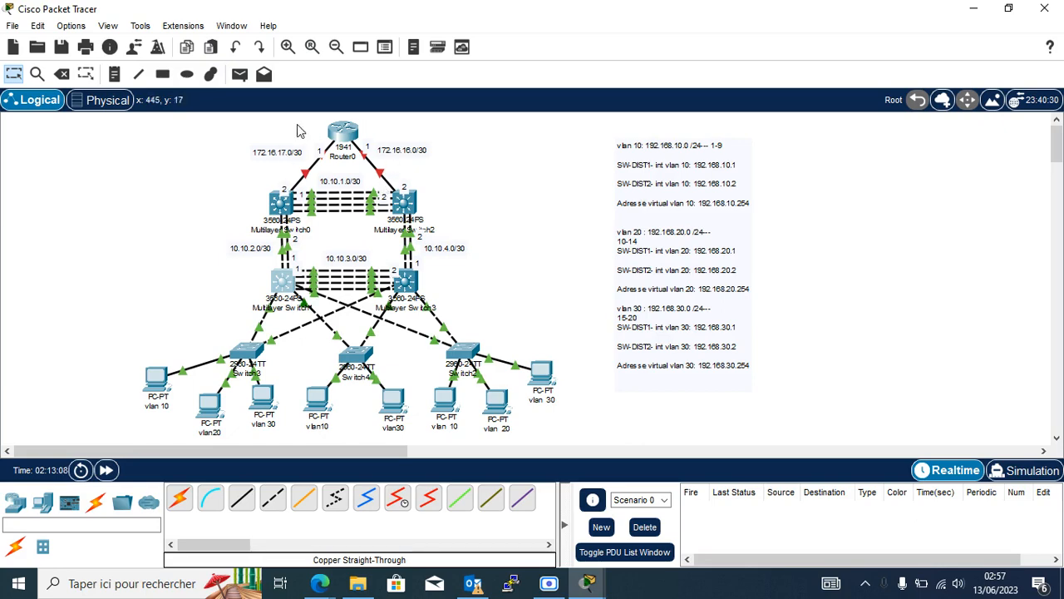
Step: Open the command line of Multilayer Switch1 and enter global configuration mode
click(288, 293)
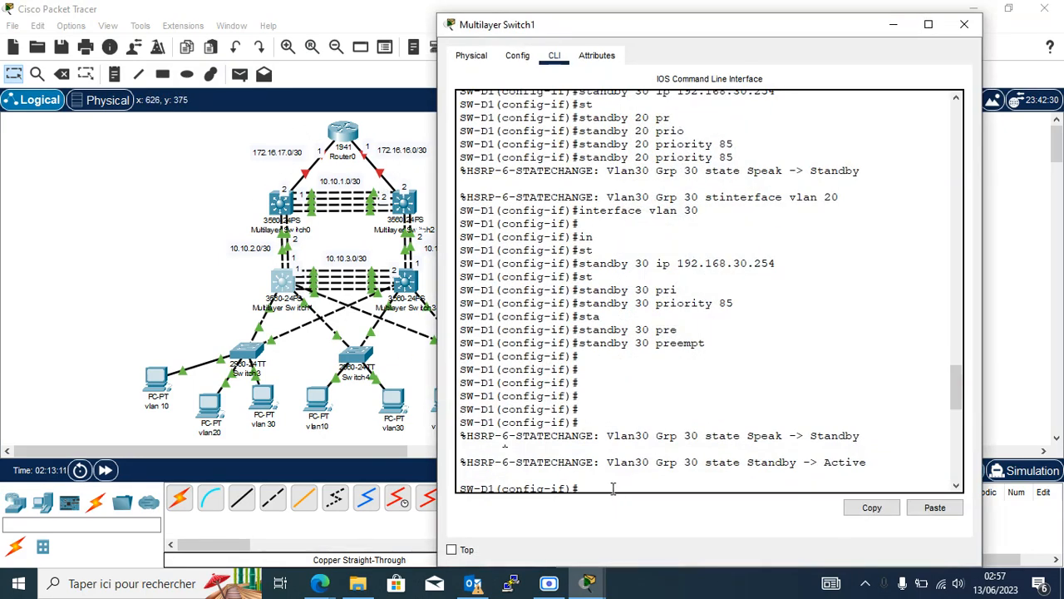
scroll(615, 490, down, 15)
key(Return)
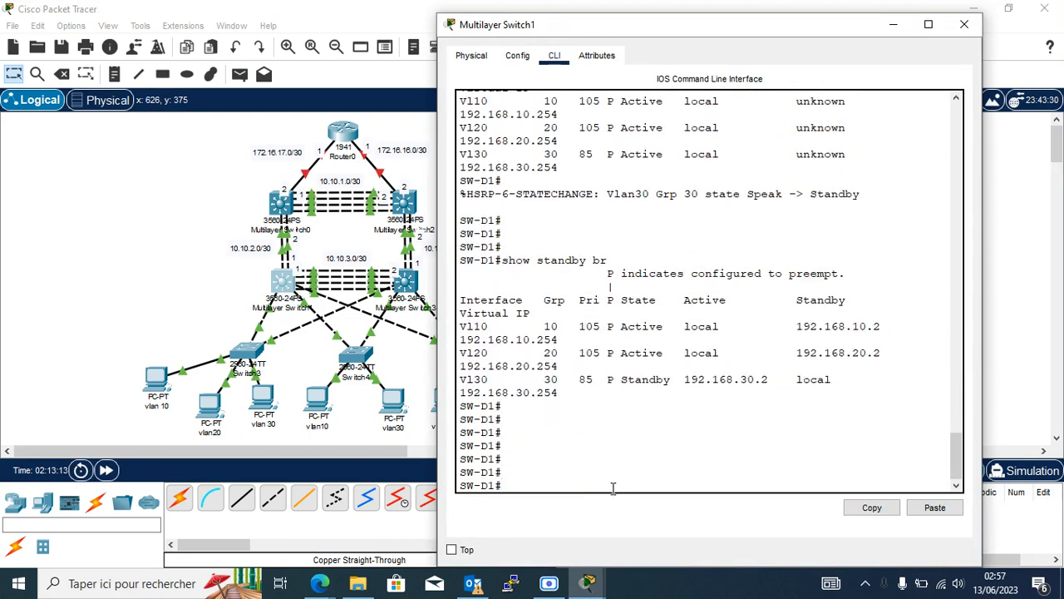
text(sconf t)
key(Return)
key(Return)
key(Return)
key(Return)
Step: Create a DHCP pool named vlan10 on SW-D1
text(h)
key(BackSpace)
key(BackSpace)
text(ip)
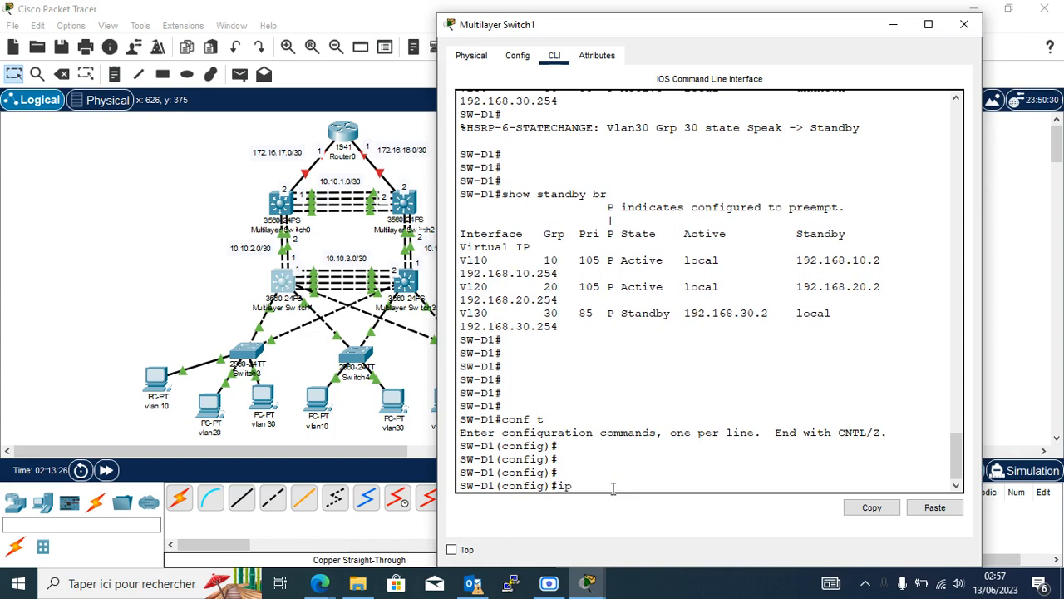
text( dh)
key(Tab)
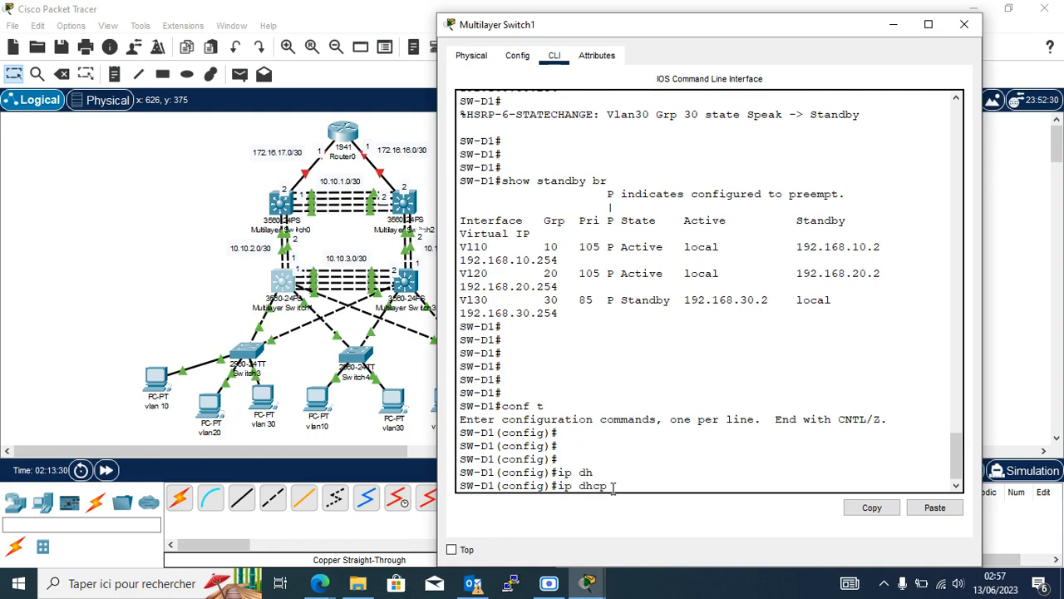
text(p)
key(Tab)
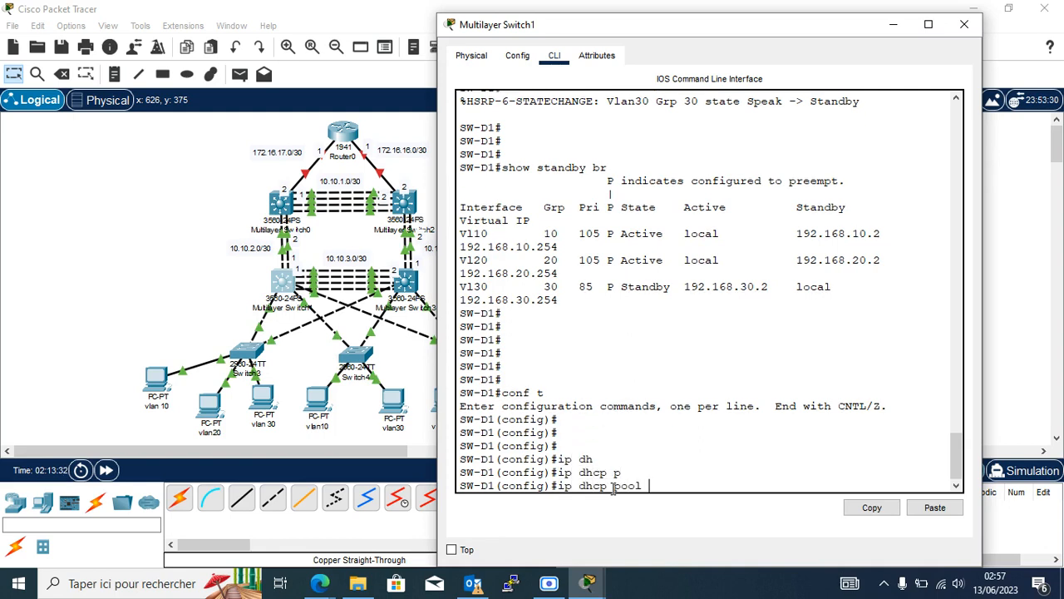
text(la)
key(BackSpace)
key(BackSpace)
text(vlan 10)
key(Return)
key(Up)
key(BackSpace)
text(10)
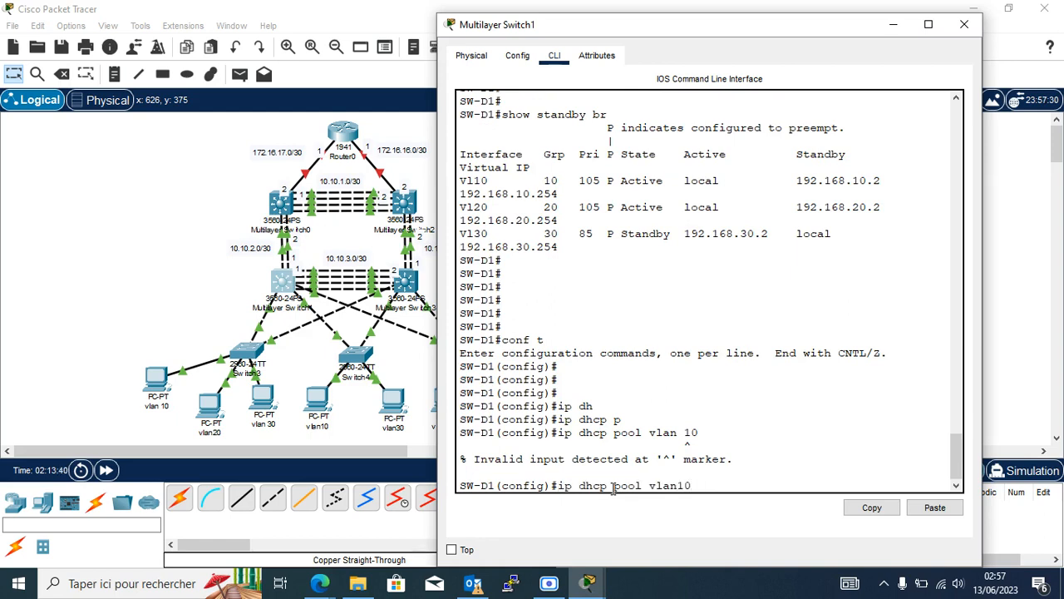
key(Return)
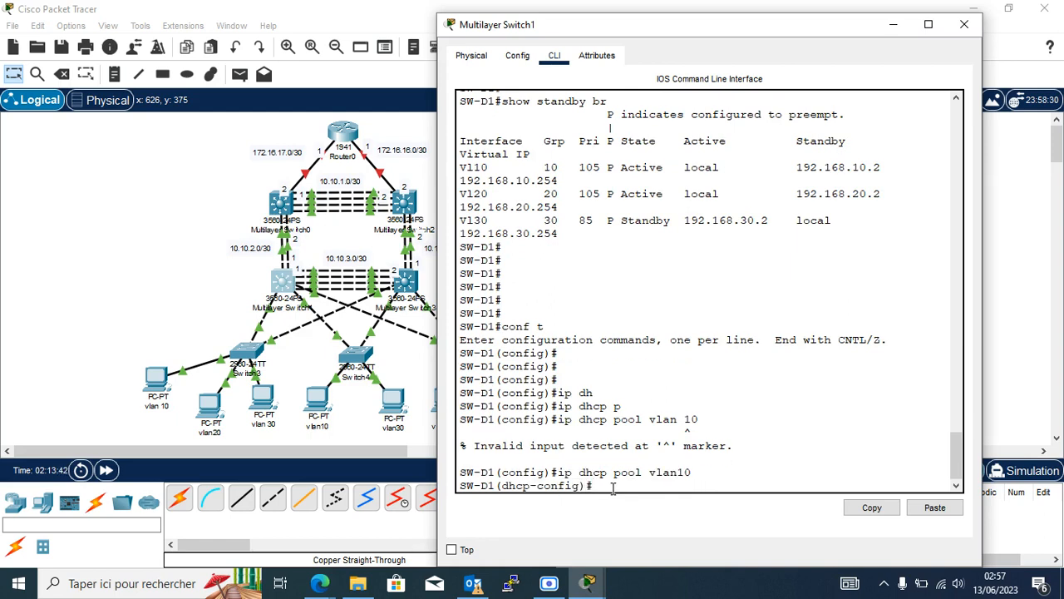
Step: Set the vlan10 pool's network to 192.168.10.0 with mask 255.255.255.0
text(ne)
key(Tab)
text(twork)
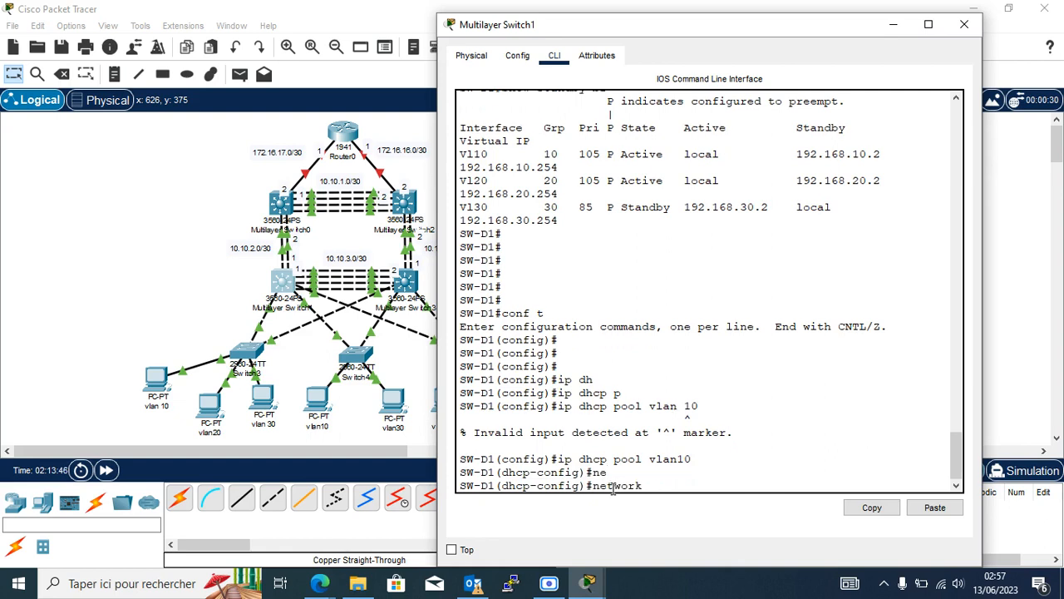
text( 192.168.10.0 255.255)
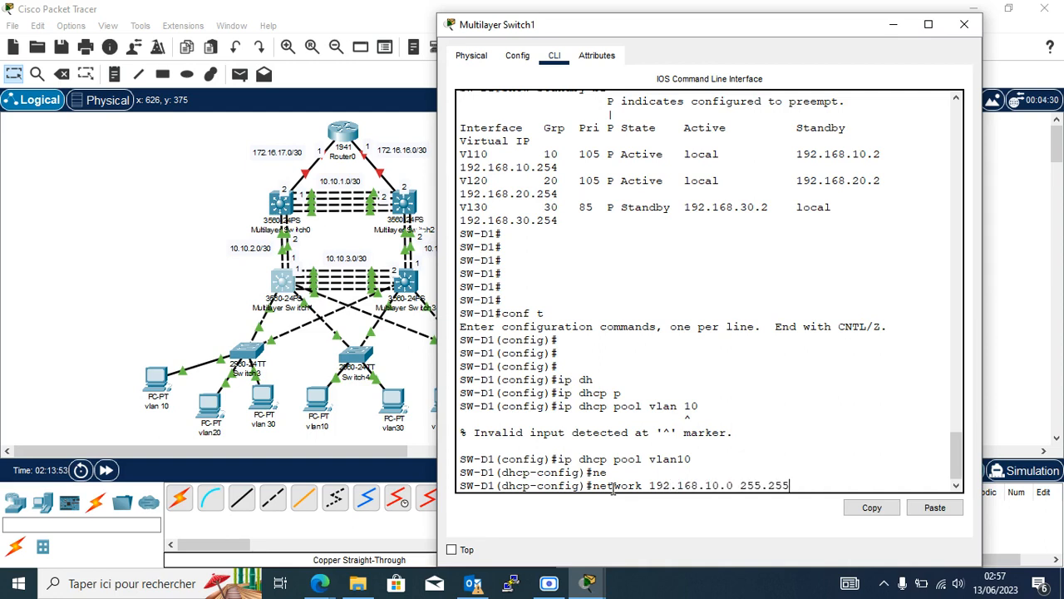
text(.255.0)
key(Return)
Step: Give the vlan10 pool the default router 192.168.10.254 and the DNS server 8.8.8.8
text(def)
key(Tab)
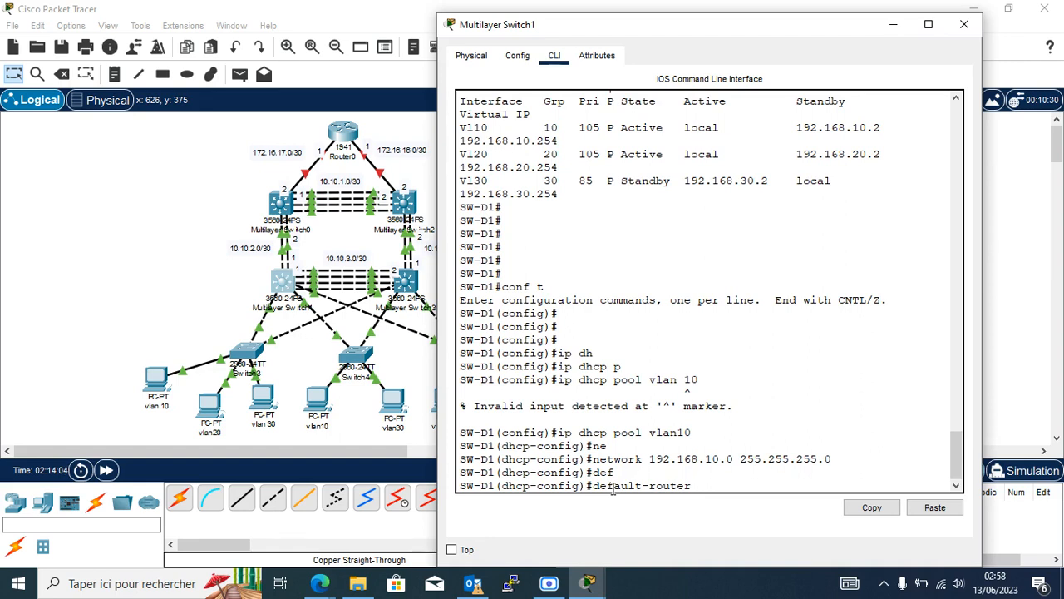
text(192.168.10.254)
key(Return)
text(dn)
key(Tab)
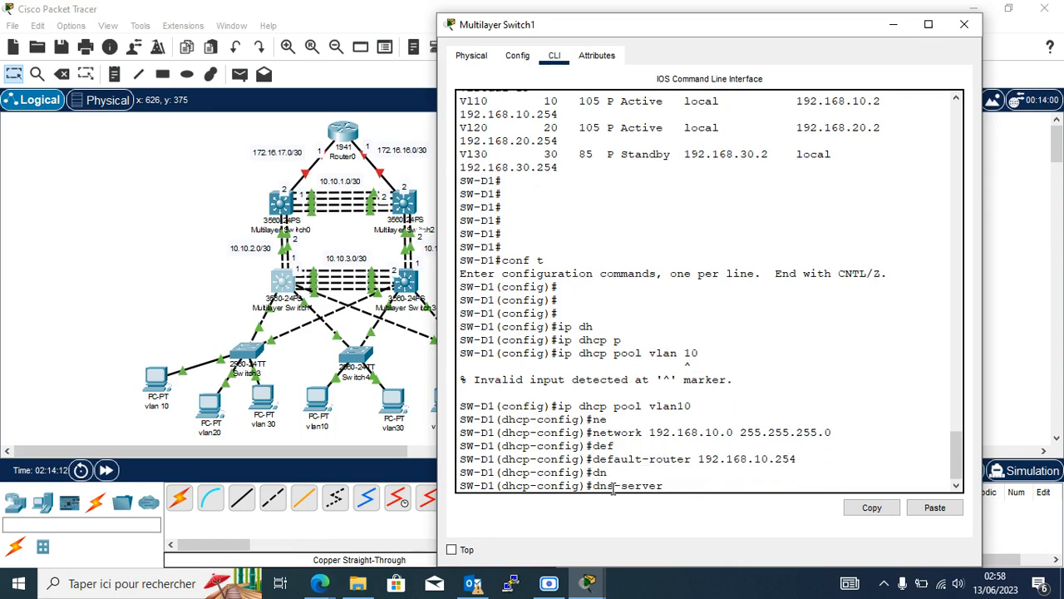
text(8.8.8.8)
key(Return)
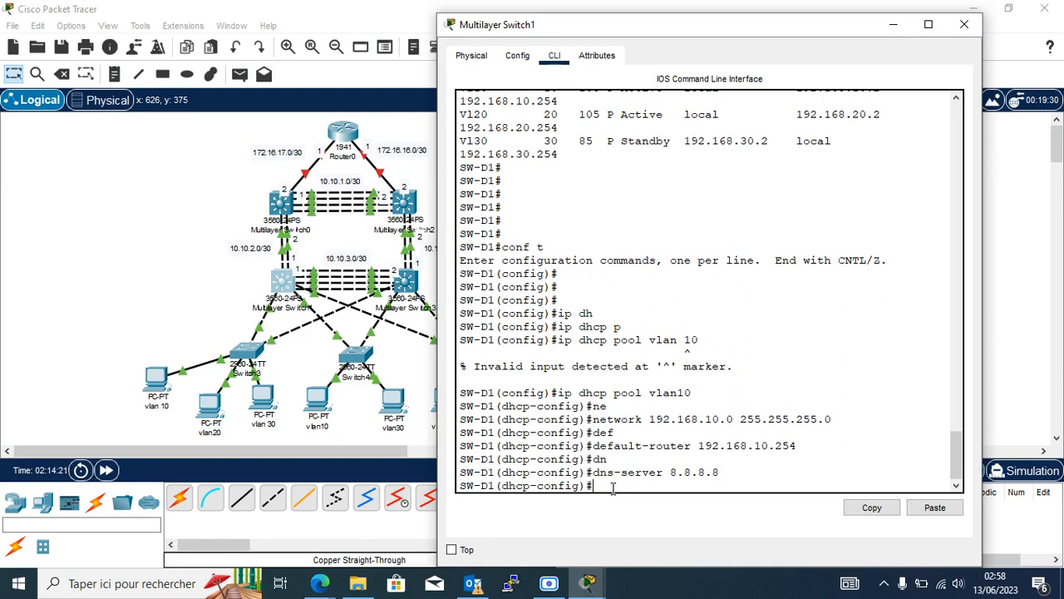
Step: Create a second DHCP pool named vlan20 on SW-D1
key(Up)
key(Up)
key(Up)
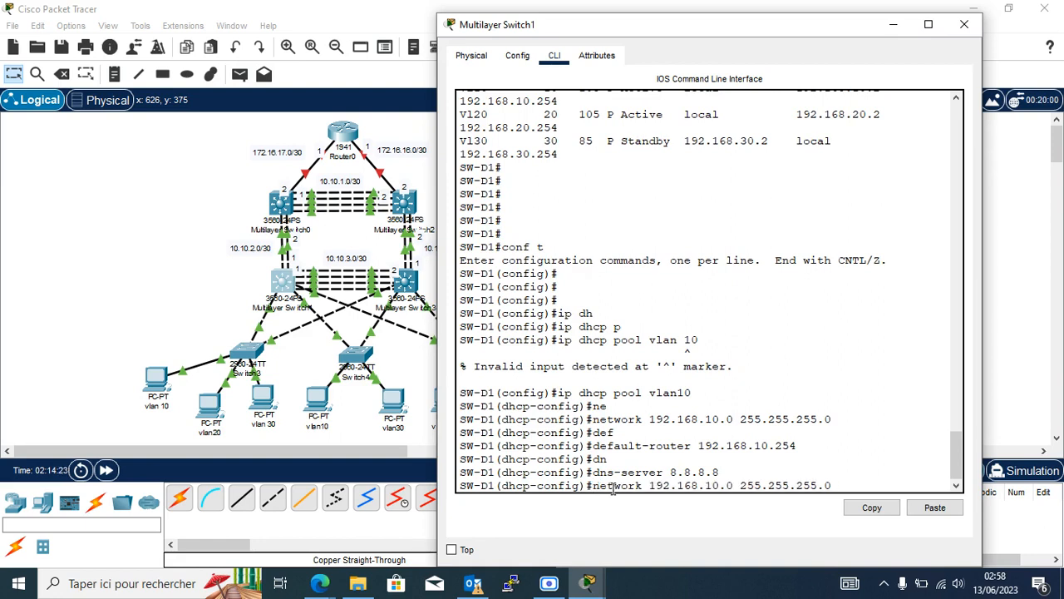
key(Up)
key(BackSpace)
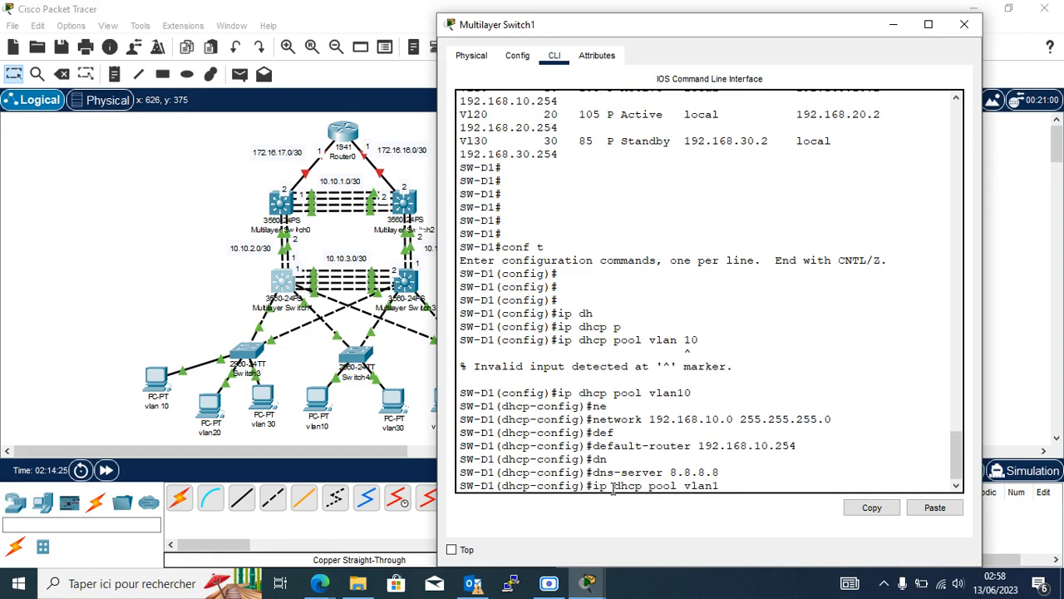
text(20)
key(Return)
Step: Set the vlan20 pool's network to 192.168.20.0 with mask 255.255.255.0
key(Up)
key(Up)
key(Up)
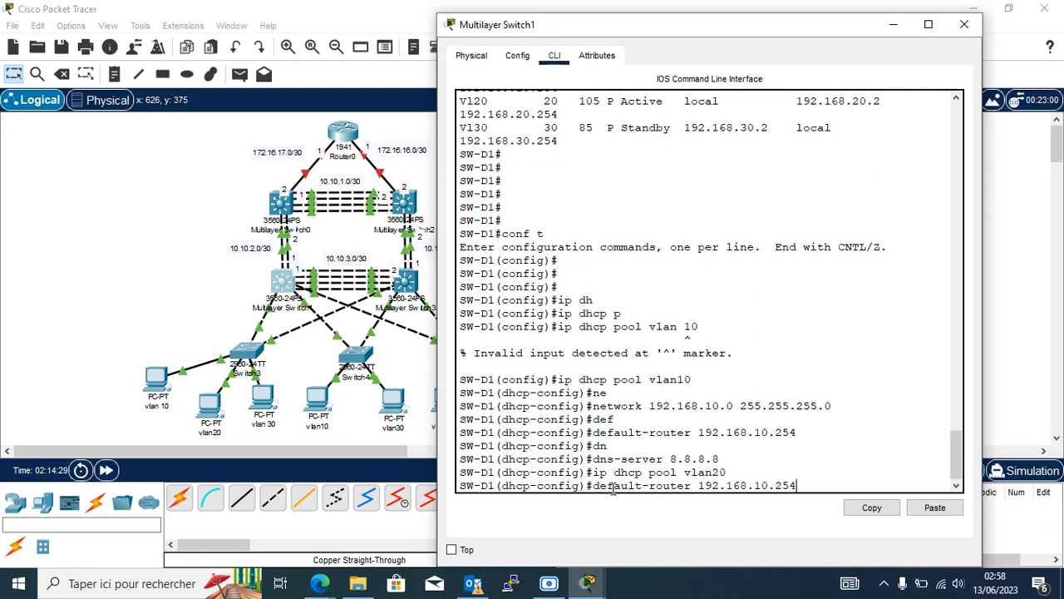
key(Up)
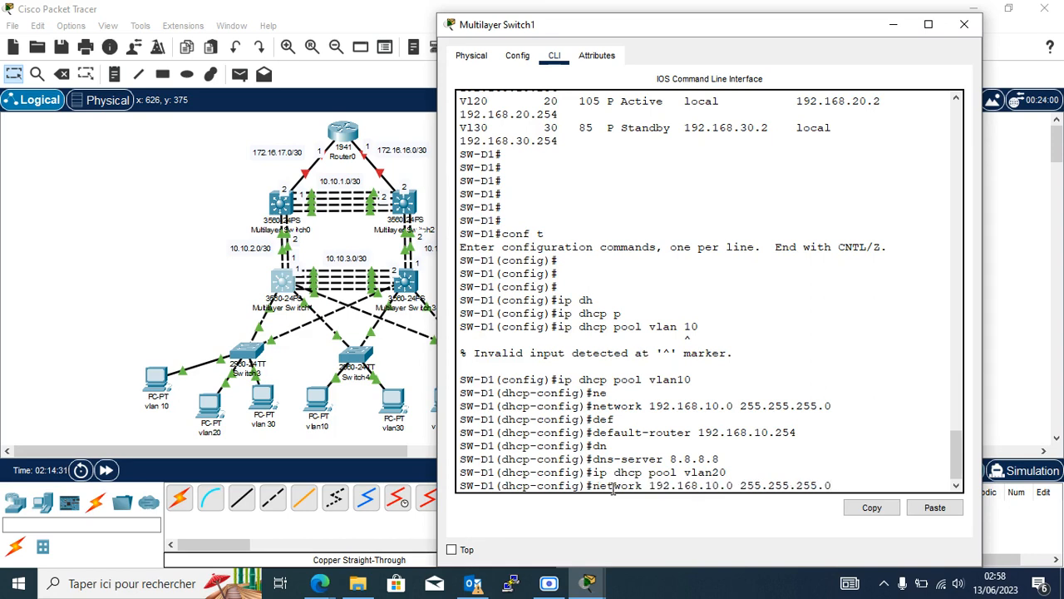
key(BackSpace)
text(2)
key(Return)
Step: Set the vlan20 pool's default router to 192.168.20.254
key(Up)
key(Up)
key(Up)
key(Up)
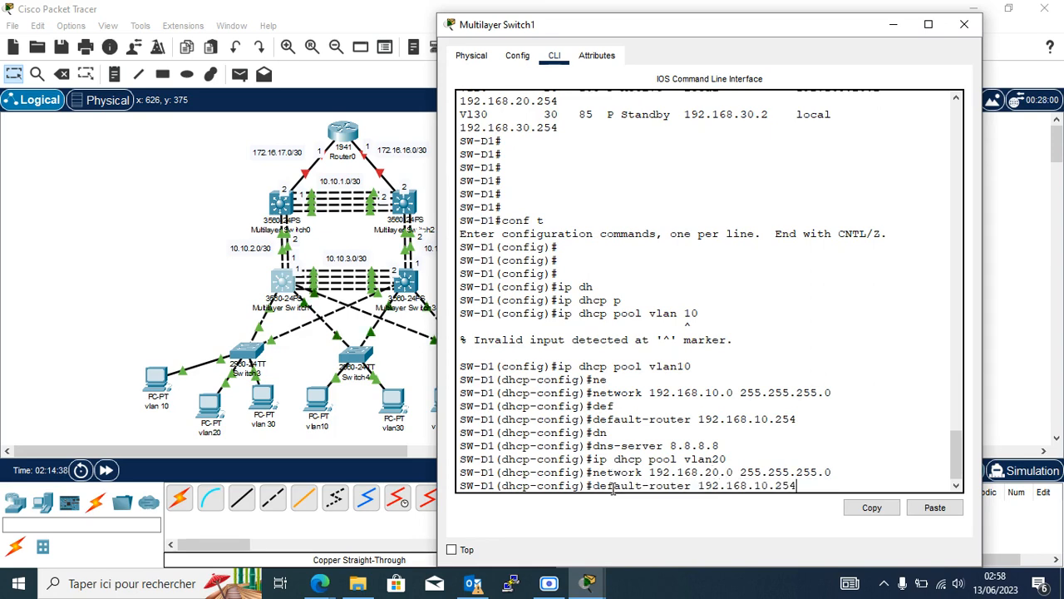
key(Left)
key(Left)
key(Left)
key(Left)
key(Left)
key(BackSpace)
text(2)
key(Return)
Step: Set the vlan20 pool's DNS server to 8.8.8.8
key(Up)
key(Up)
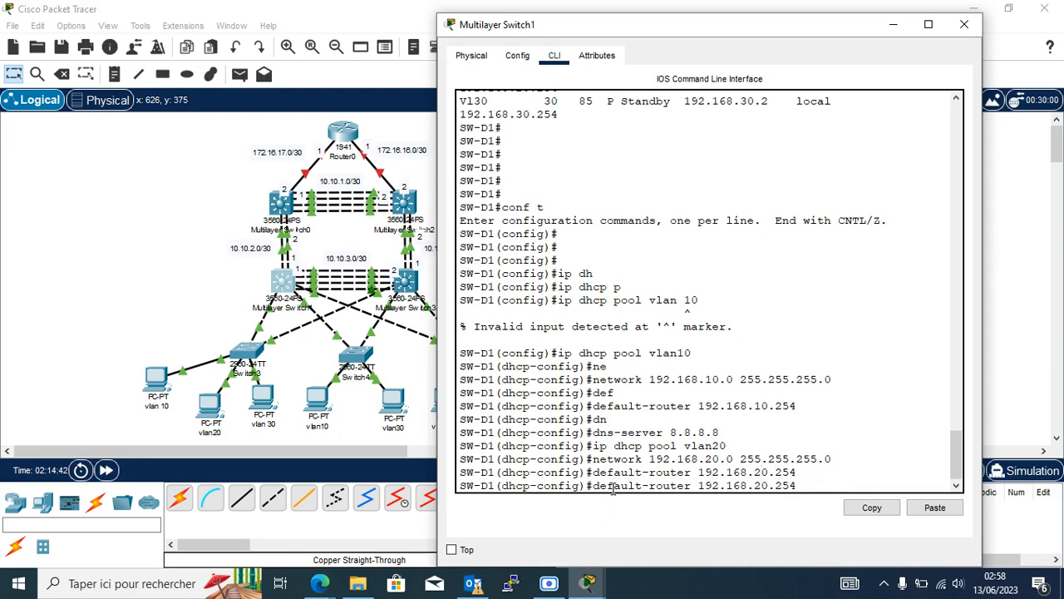
key(Up)
key(Up)
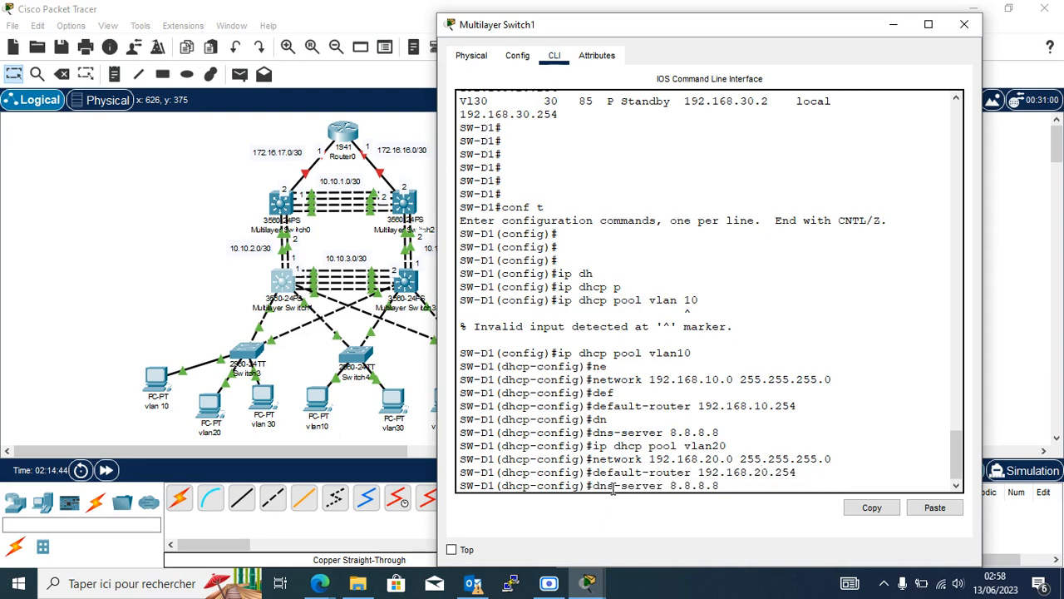
key(Return)
key(Return)
Step: Create a third DHCP pool named vlan30 on SW-D1
key(Up)
key(Up)
key(Up)
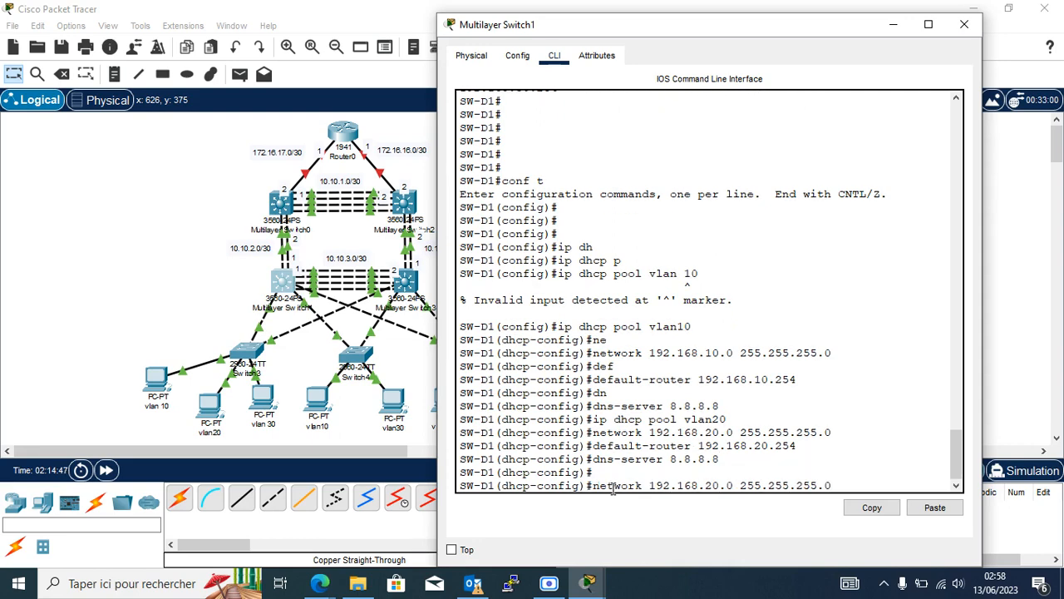
key(Down)
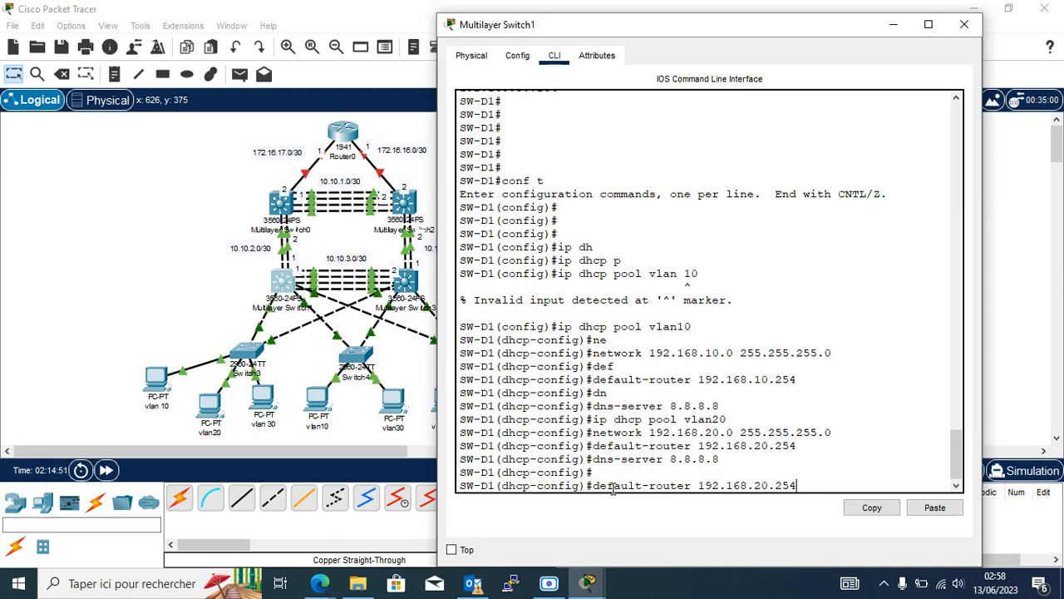
key(Up)
key(Up)
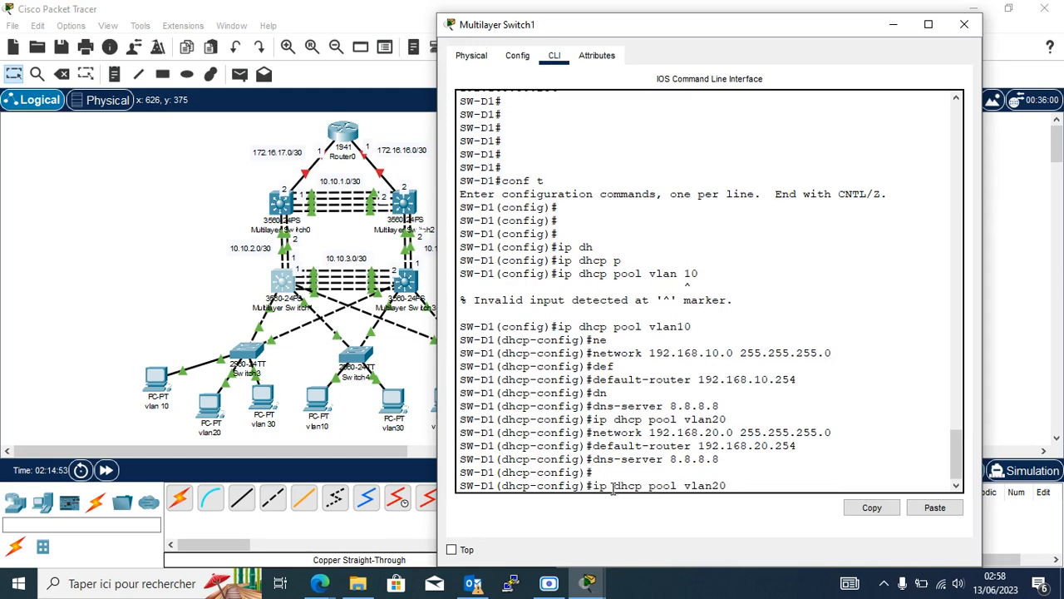
key(BackSpace)
key(BackSpace)
text(30)
key(Return)
Step: Set the vlan30 pool's network to 192.168.30.0 with mask 255.255.255.0
key(Up)
key(Up)
key(Up)
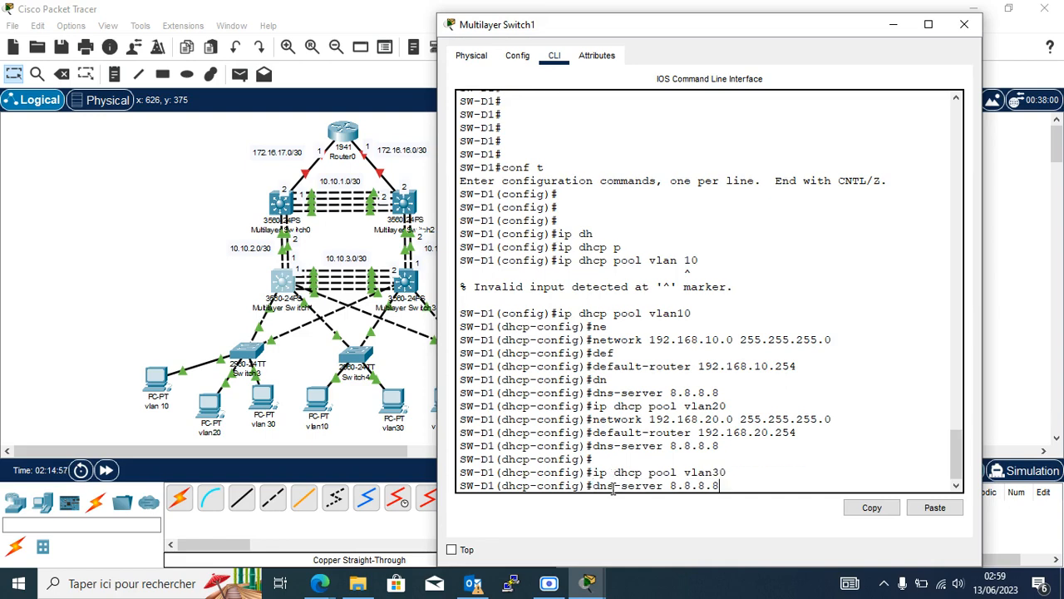
key(Up)
key(Left)
key(Left)
key(Left)
key(Left)
key(Left)
key(Left)
key(Left)
key(Left)
key(Left)
key(Left)
key(Left)
key(BackSpace)
text(3)
key(Return)
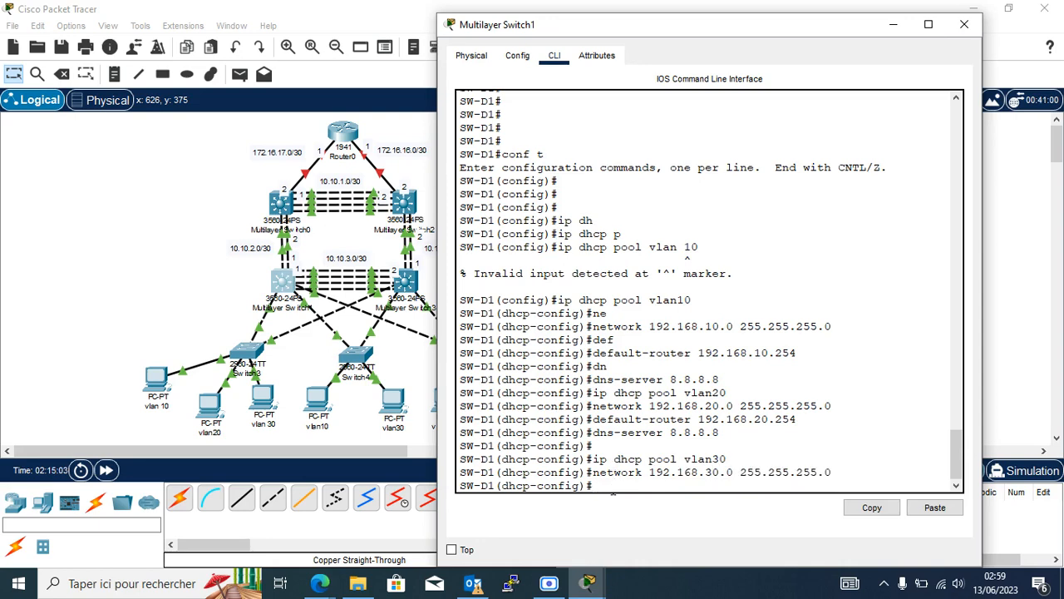
Step: Set the vlan30 pool's default router to 192.168.30.254
key(Up)
key(Up)
key(Up)
key(Up)
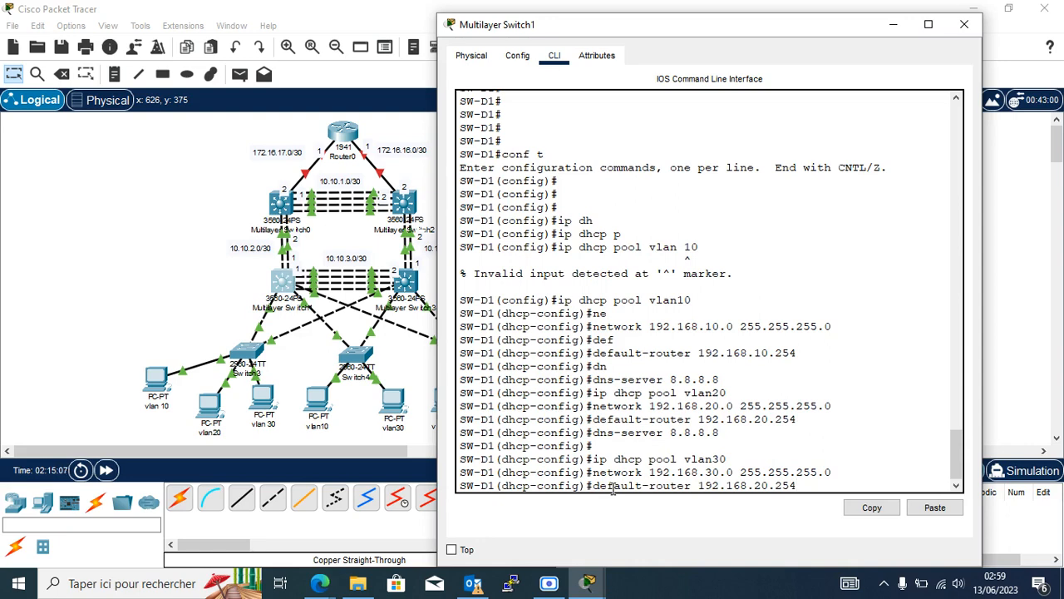
key(Left)
key(Left)
key(Left)
key(Left)
key(Left)
key(BackSpace)
text(3)
key(Return)
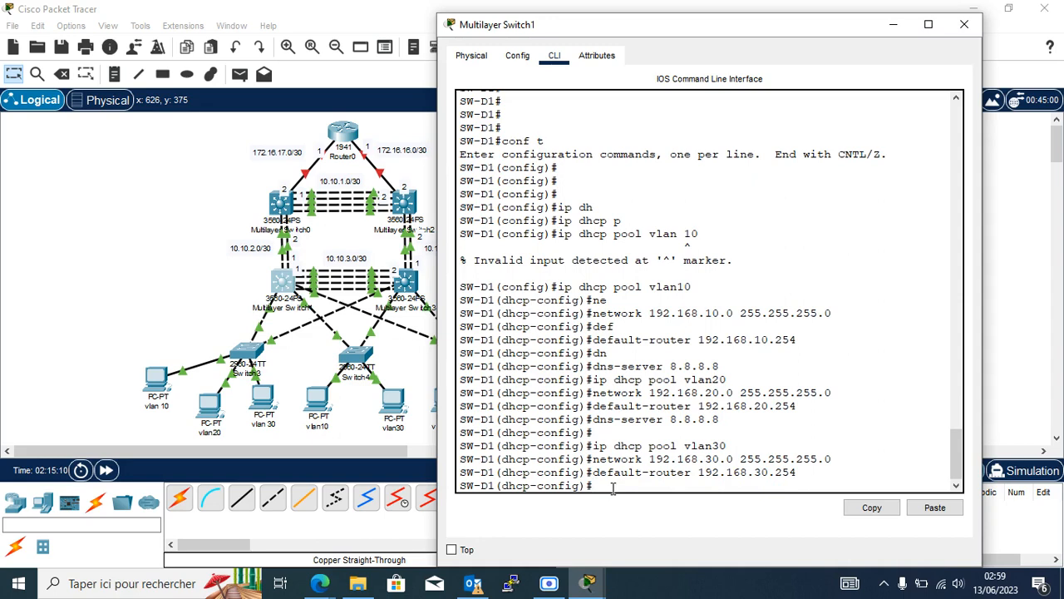
Step: Set the vlan30 pool's DNS server to 8.8.8.8
key(Up)
key(Up)
key(Up)
key(Up)
key(Return)
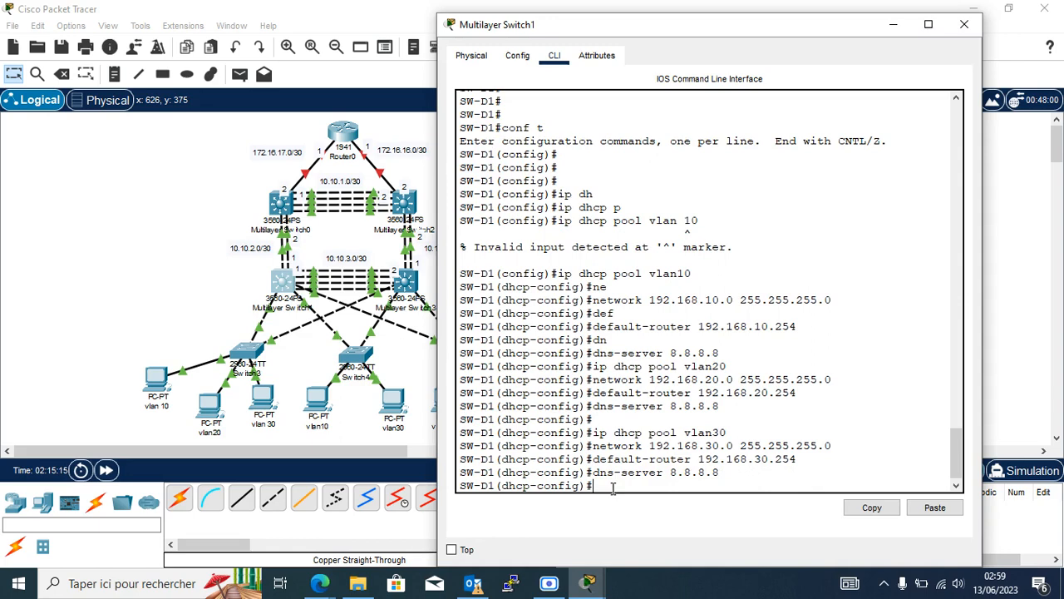
Step: Show SW-D1's command history and copy the vlan20 and vlan30 DHCP pool commands from it
mouse_move(557, 590)
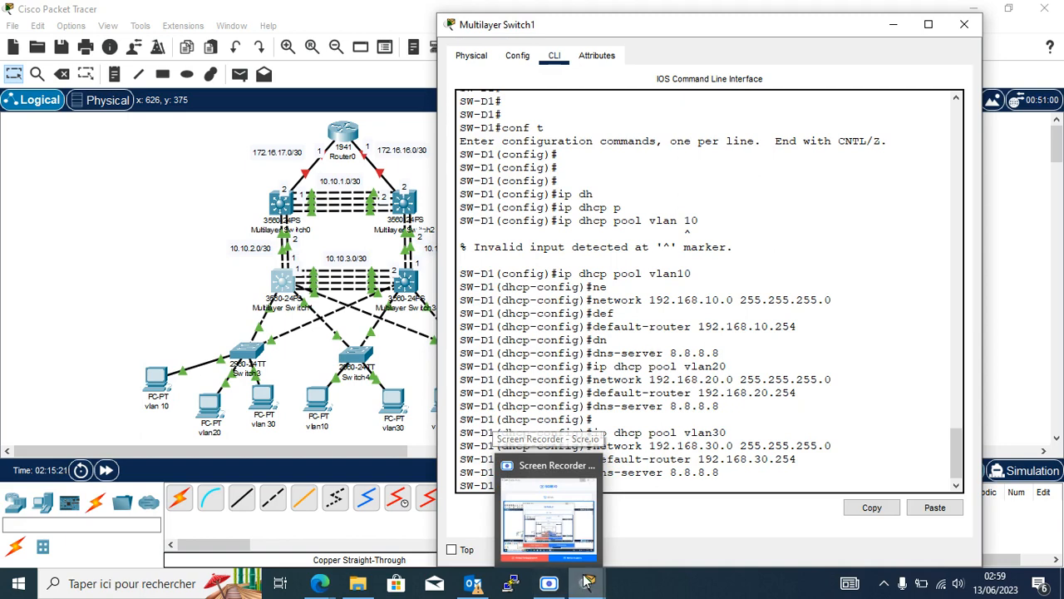
mouse_move(587, 583)
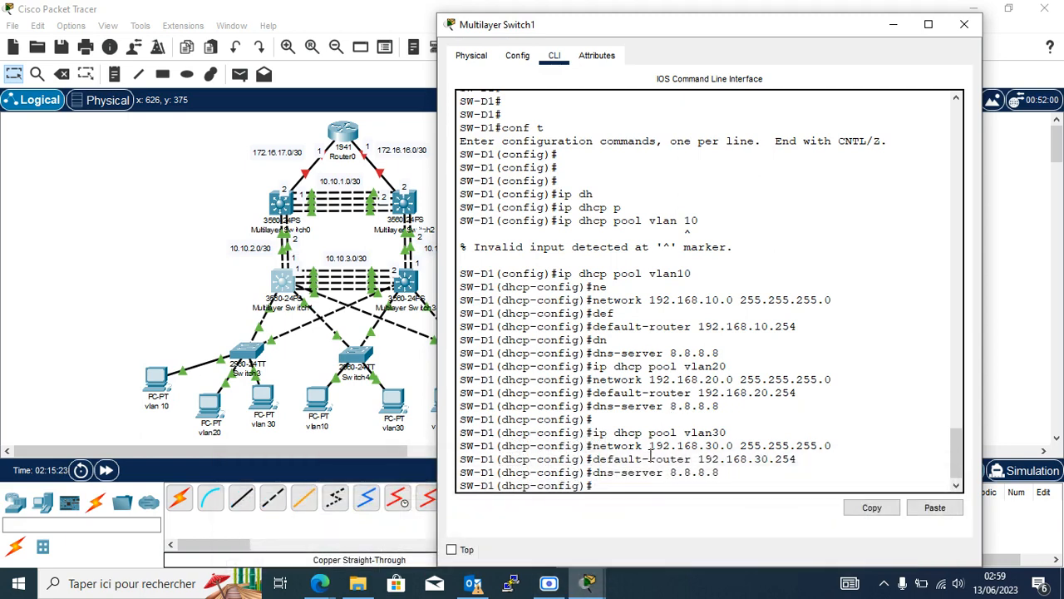
text(do sh his)
key(Return)
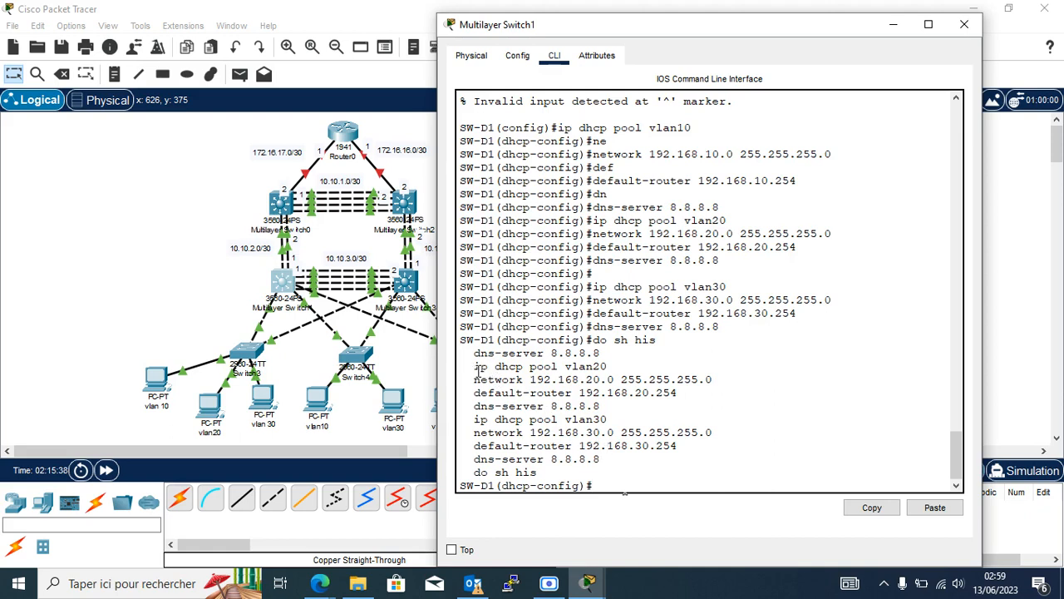
drag(475, 366, 605, 461)
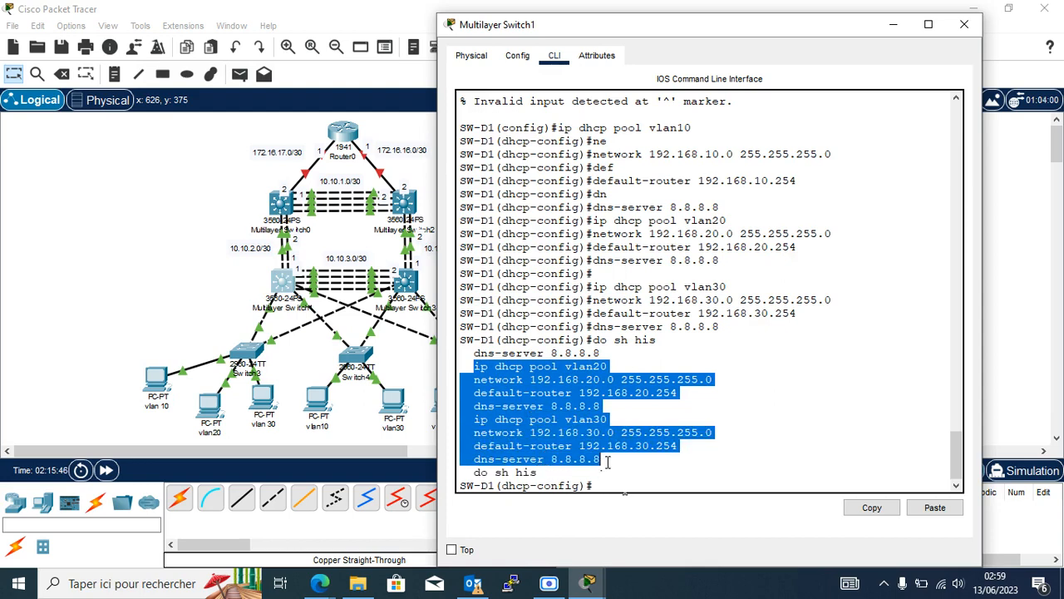
click(871, 507)
Step: Enter global configuration mode on Multilayer Switch3 and paste the copied vlan20 and vlan30 DHCP pool commands
click(413, 284)
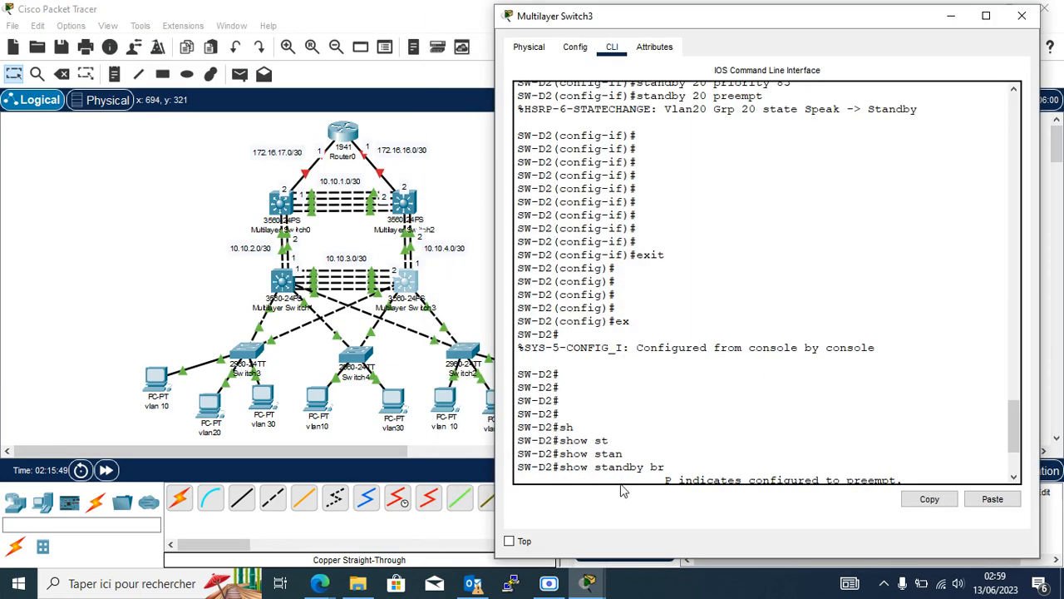
text(conf t)
key(Return)
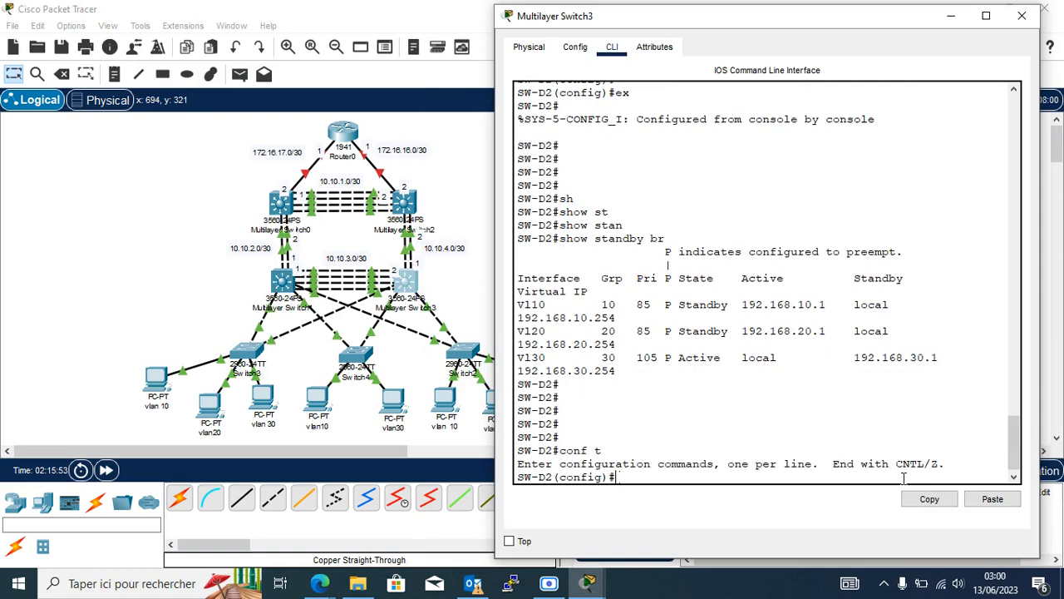
click(986, 502)
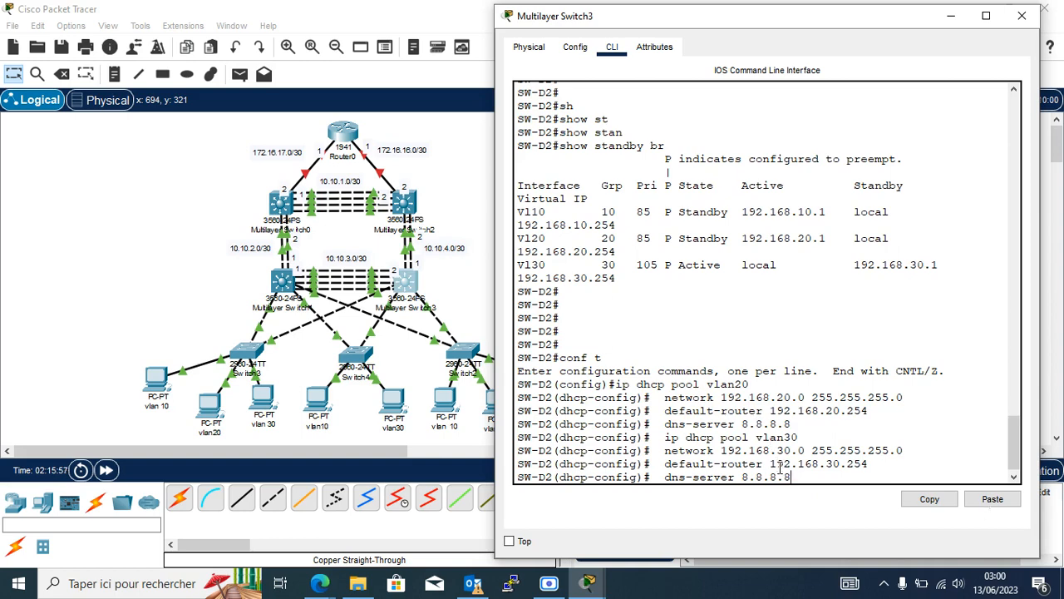
key(Return)
key(Return)
key(Return)
Step: Create a DHCP pool named vlan10 on SW-D2
key(Up)
key(Up)
key(Up)
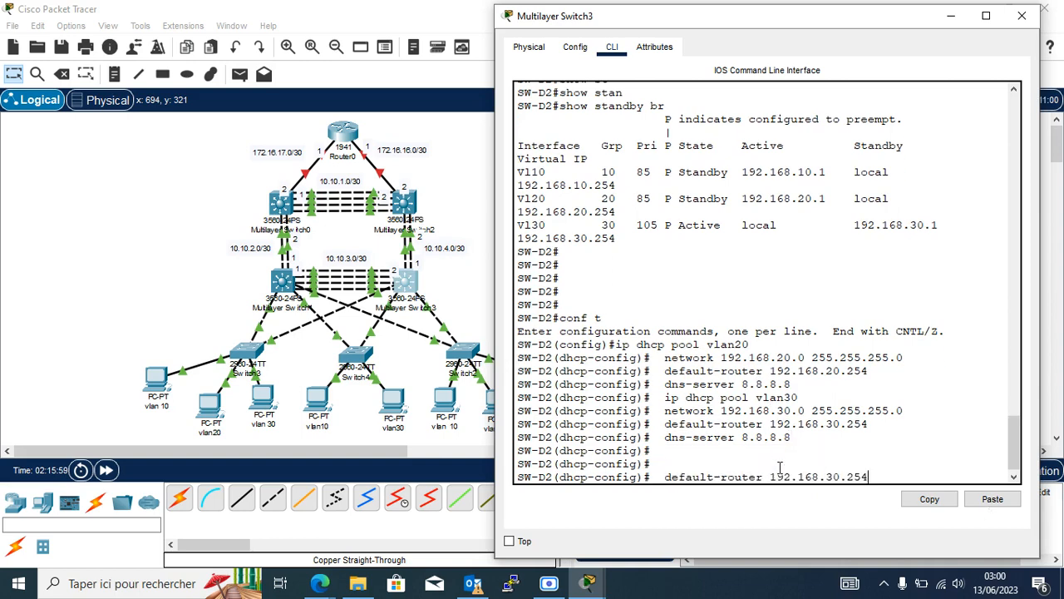
key(Up)
key(Up)
key(Down)
key(BackSpace)
key(BackSpace)
text(10)
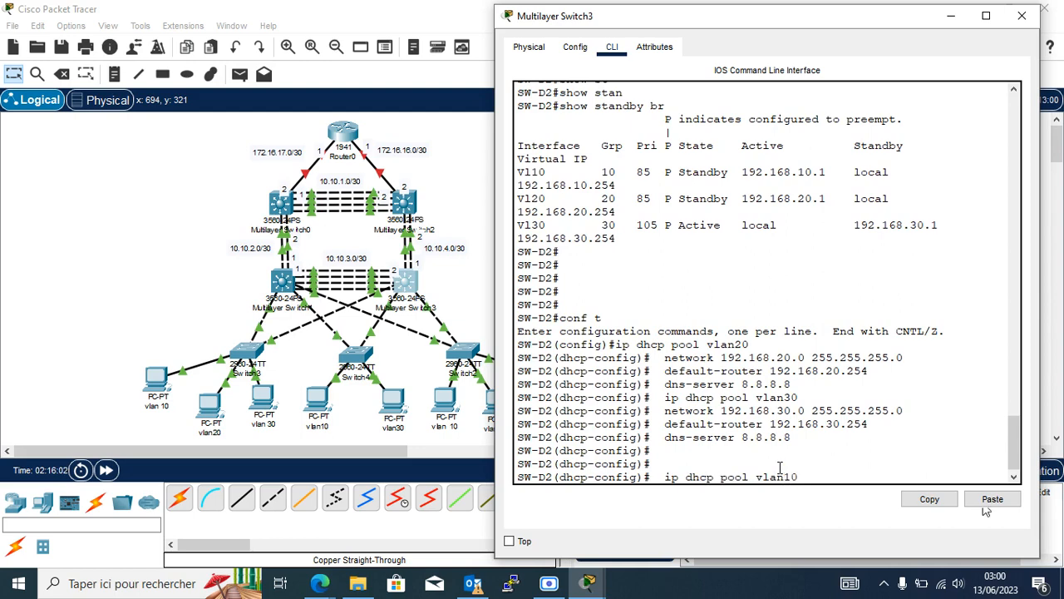
key(Return)
Step: Set the default router of SW-D2's vlan10 pool to 192.168.10.254
key(Up)
key(Up)
key(Up)
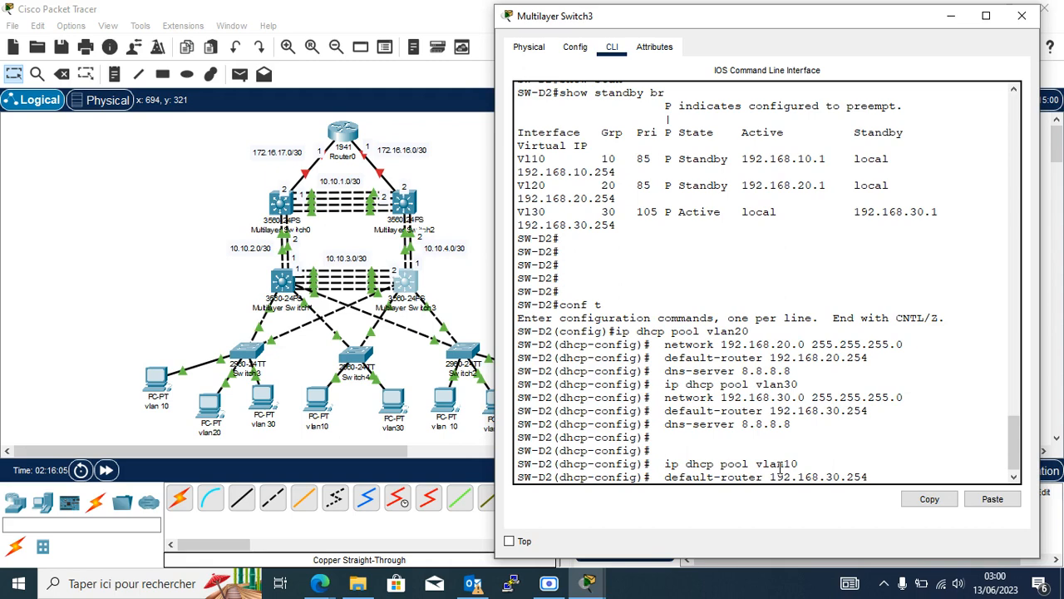
key(Left)
key(Left)
key(Left)
key(Left)
key(BackSpace)
key(BackSpace)
text(10)
key(Return)
Step: Set the network of SW-D2's vlan10 pool to 192.168.10.0 with mask 255.255.255.0
key(Up)
key(Up)
key(Up)
key(Up)
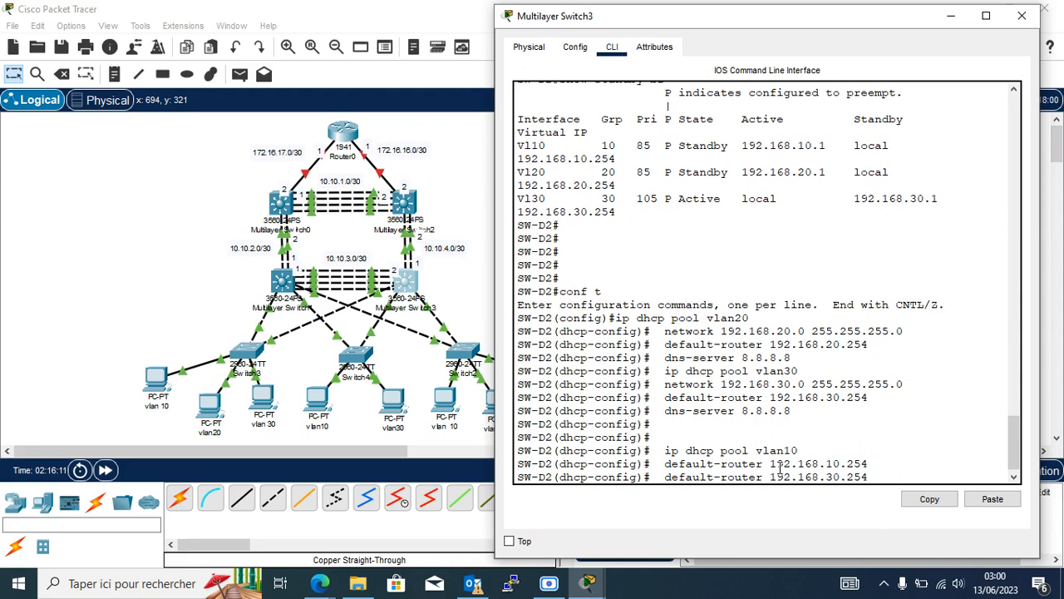
key(Up)
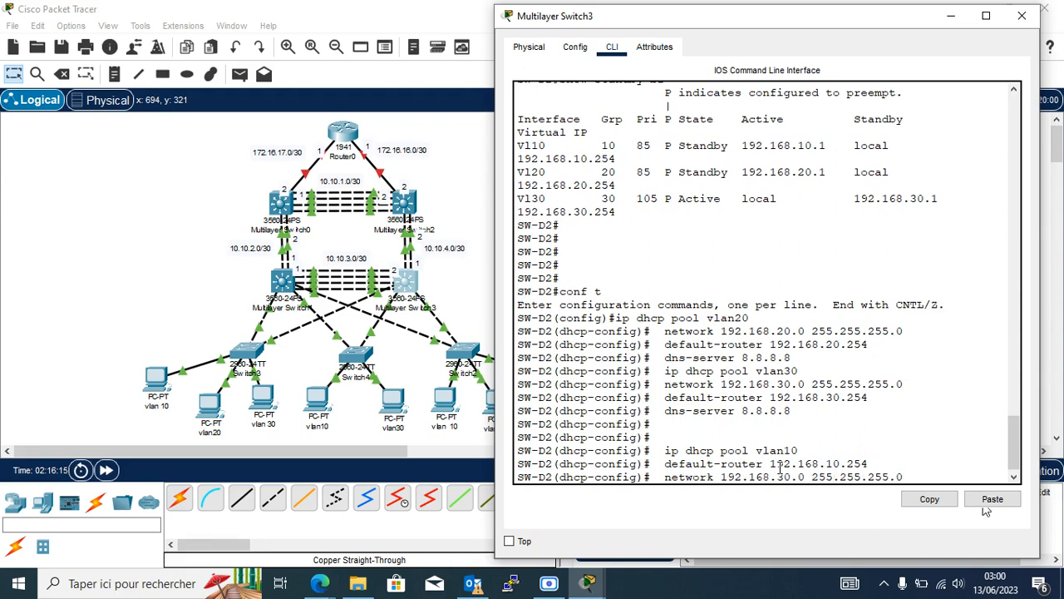
key(BackSpace)
text(1)
key(Return)
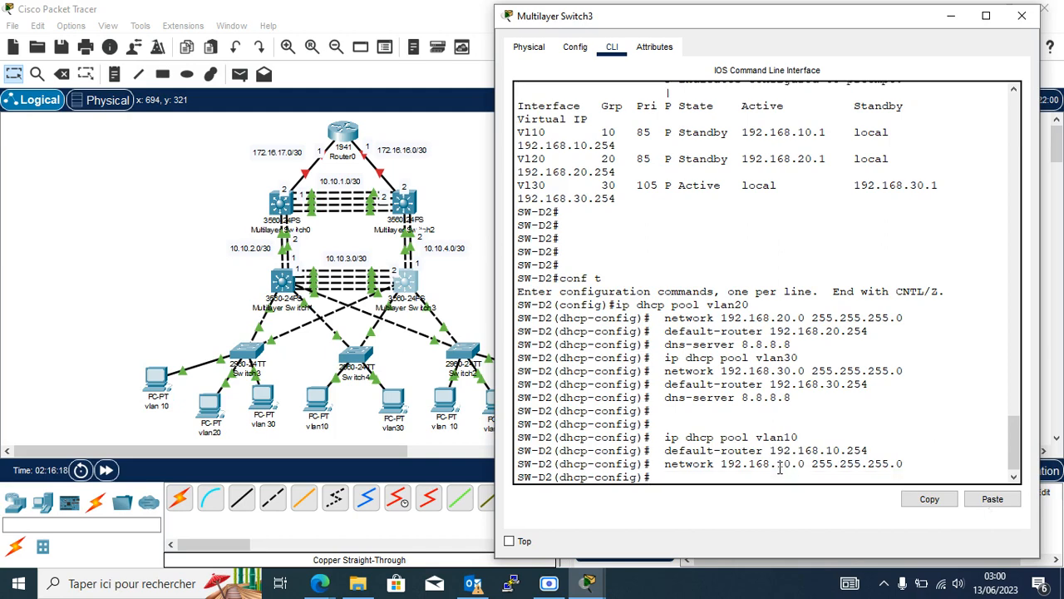
Step: Set the DNS server of SW-D2's vlan10 pool to 8.8.8.8
key(Up)
key(Up)
key(Up)
key(Up)
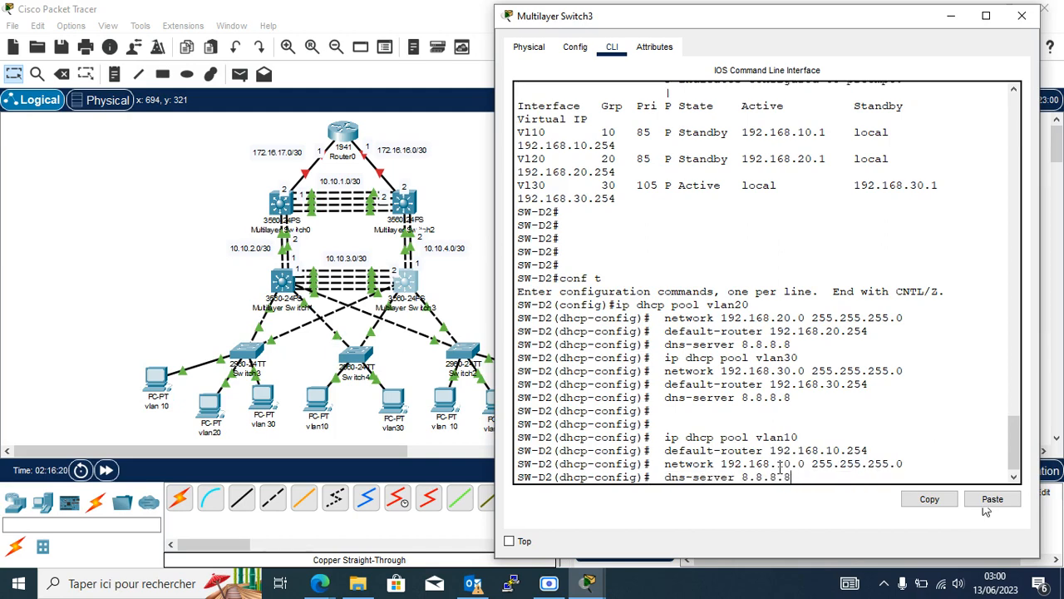
key(Return)
key(Return)
key(Return)
key(Return)
key(Return)
key(Return)
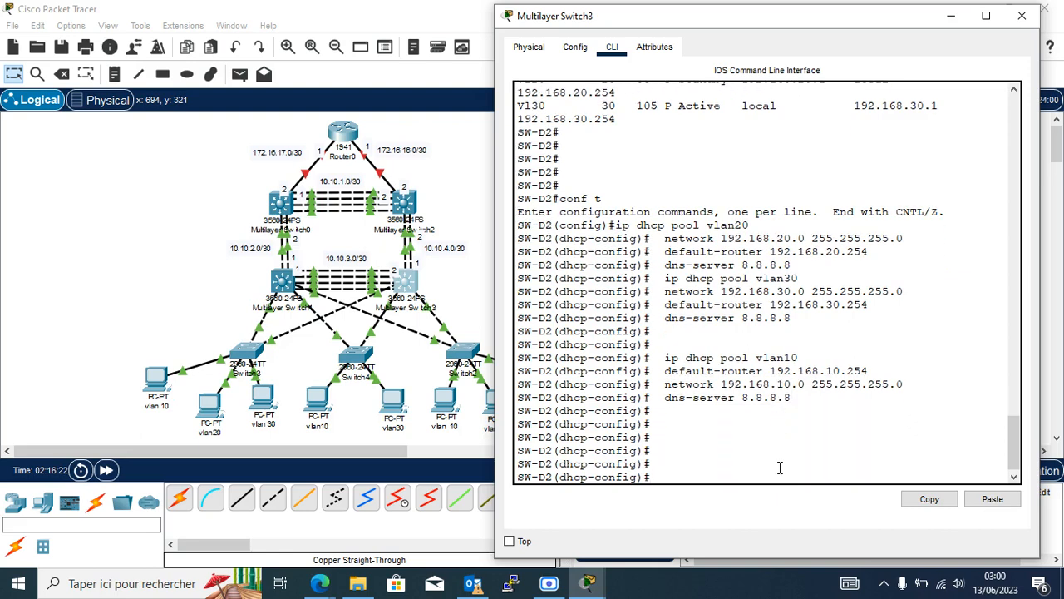
Step: Save SW-D2's running configuration from DHCP configuration mode with do wr
click(460, 275)
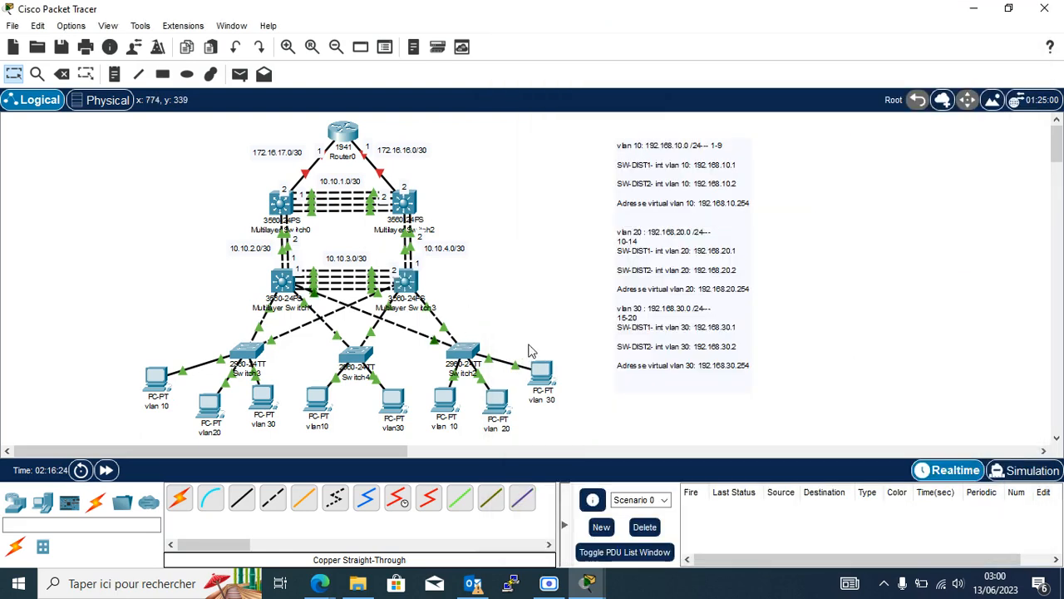
click(405, 281)
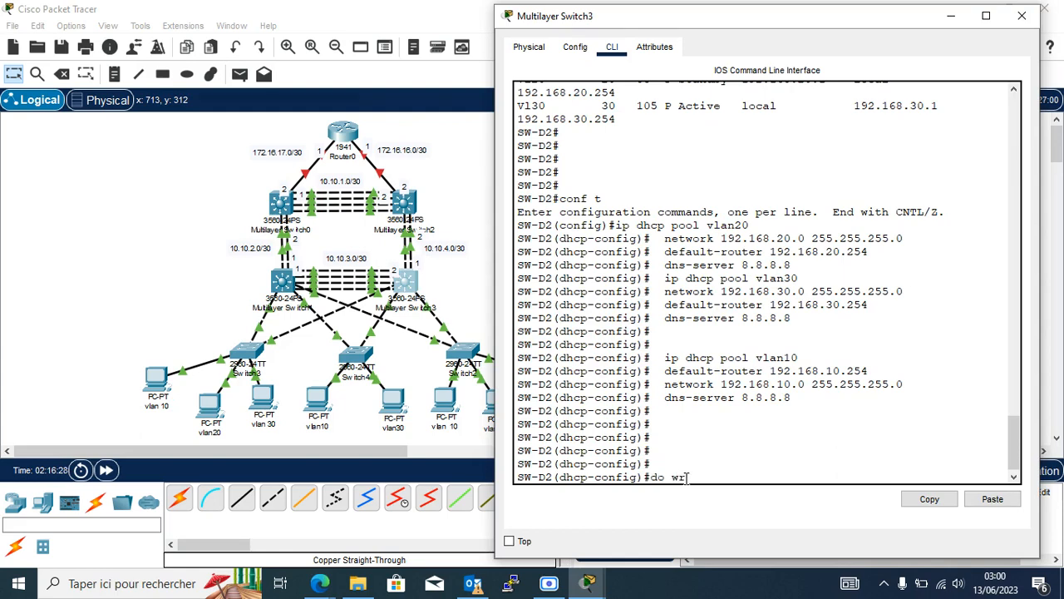
text(do wr)
key(Return)
key(Return)
key(Return)
key(Return)
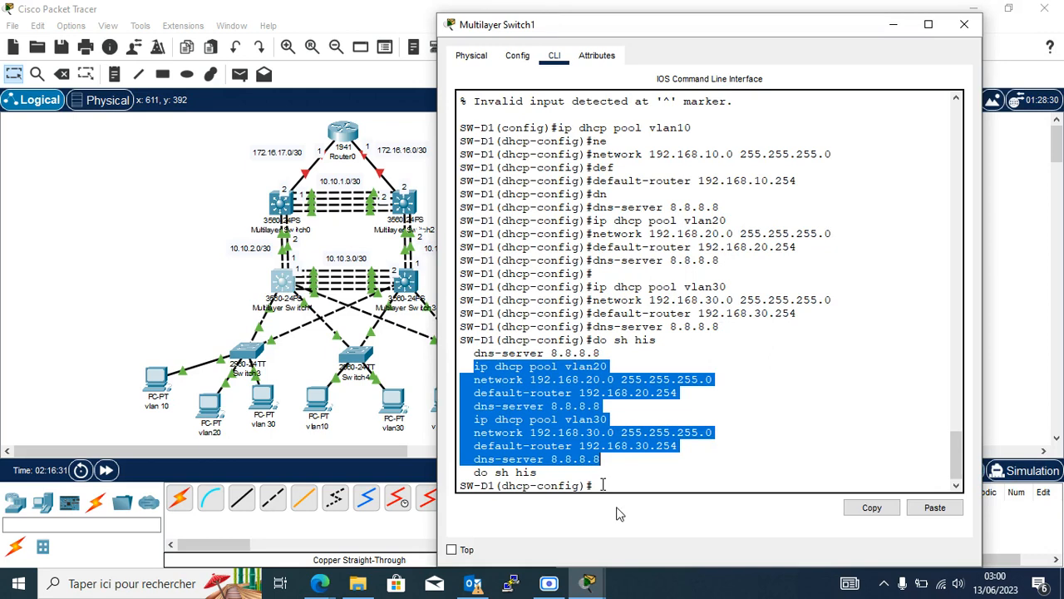
Step: Save SW-D1's running configuration from DHCP configuration mode with do wr
click(602, 484)
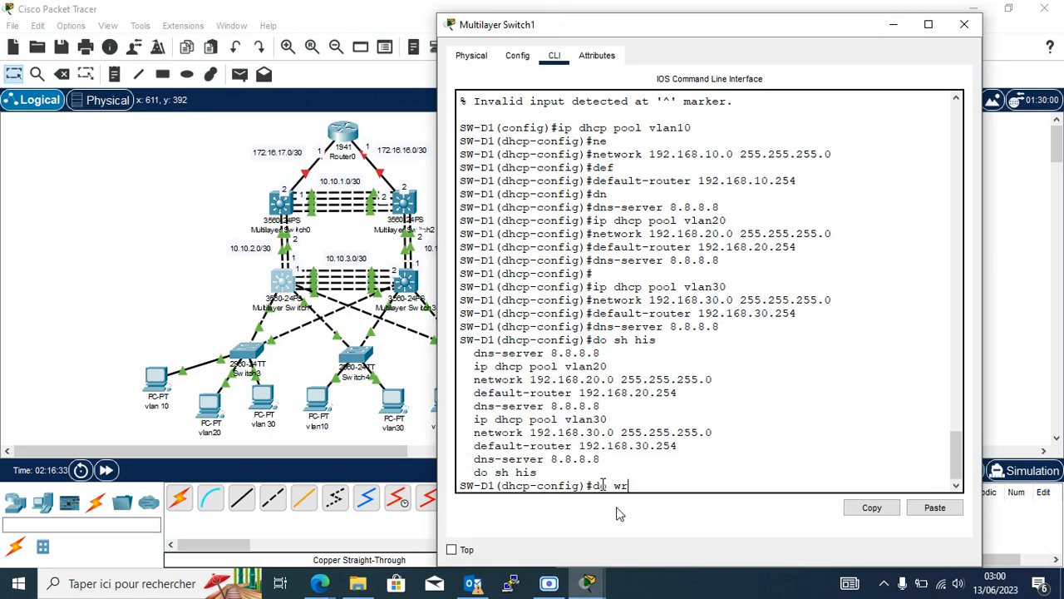
text(do wr)
key(Return)
key(Return)
key(Return)
key(Return)
key(Return)
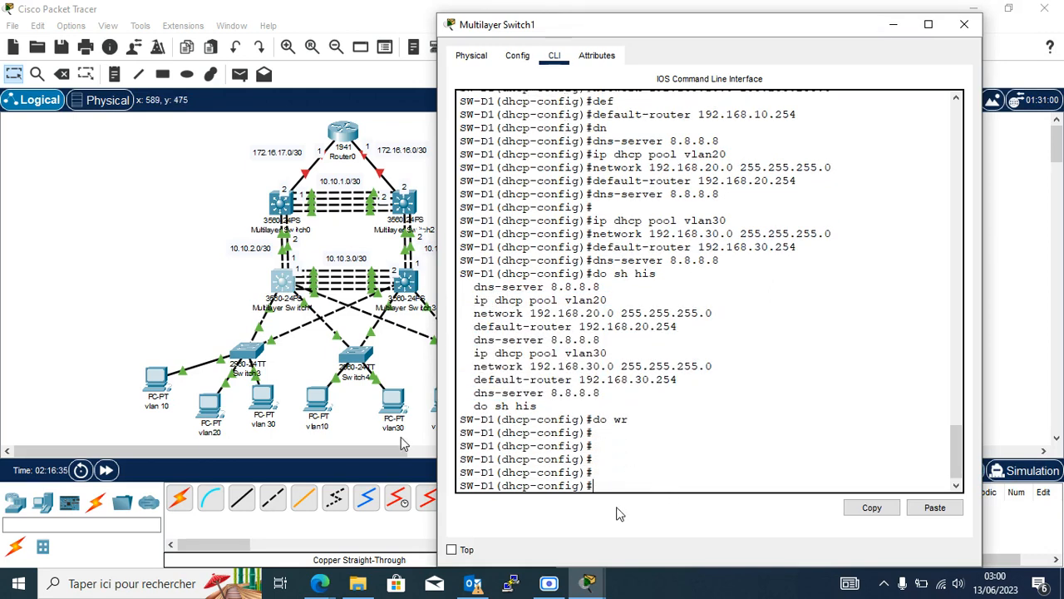
Step: Switch the IPv4 configuration of the vlan 10 PC attached to Switch3 to DHCP and close its window
click(358, 435)
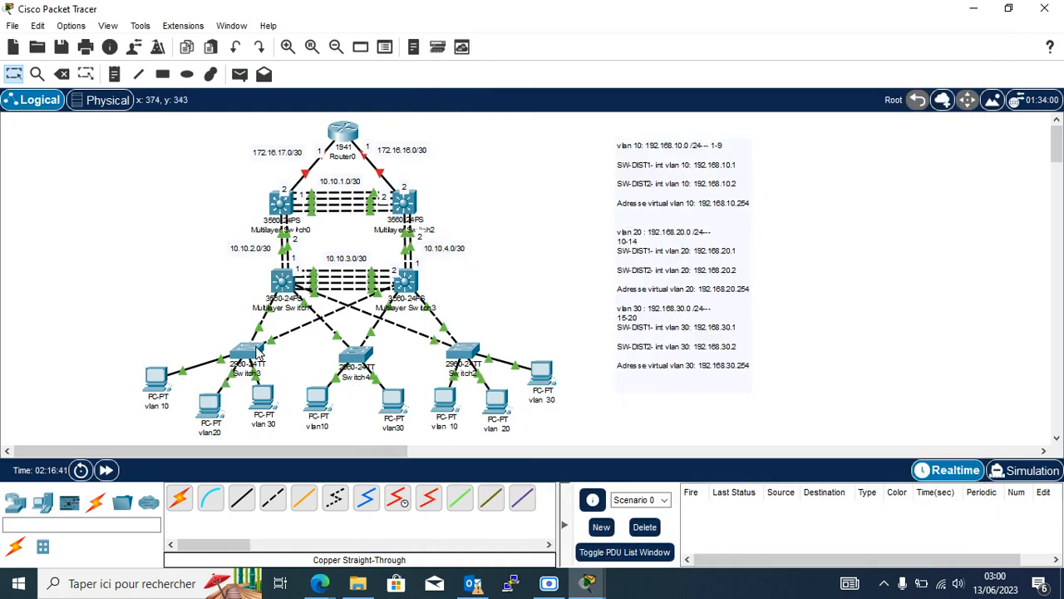
click(156, 383)
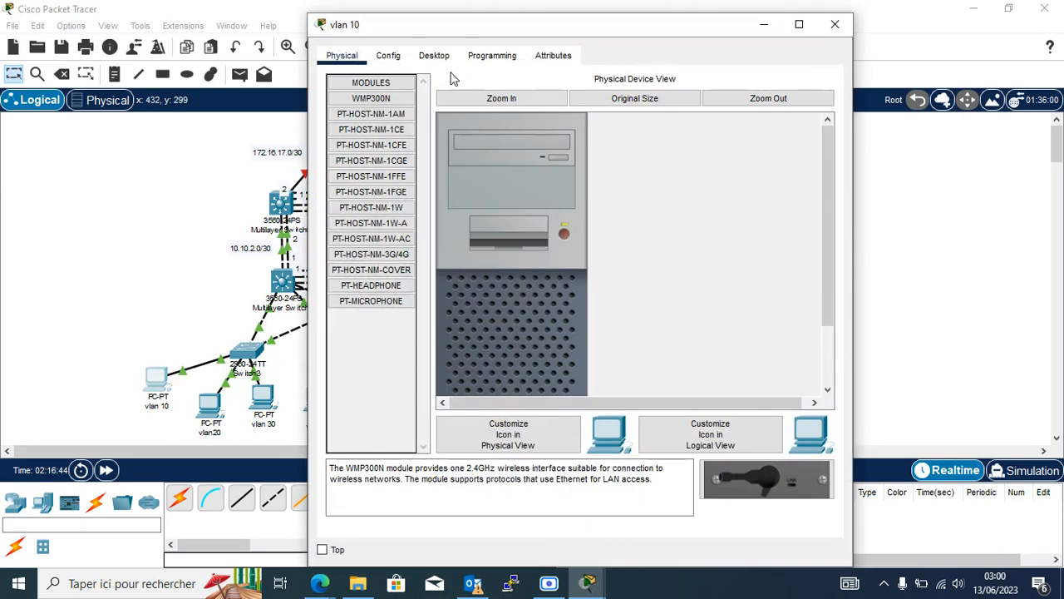
click(434, 55)
click(373, 135)
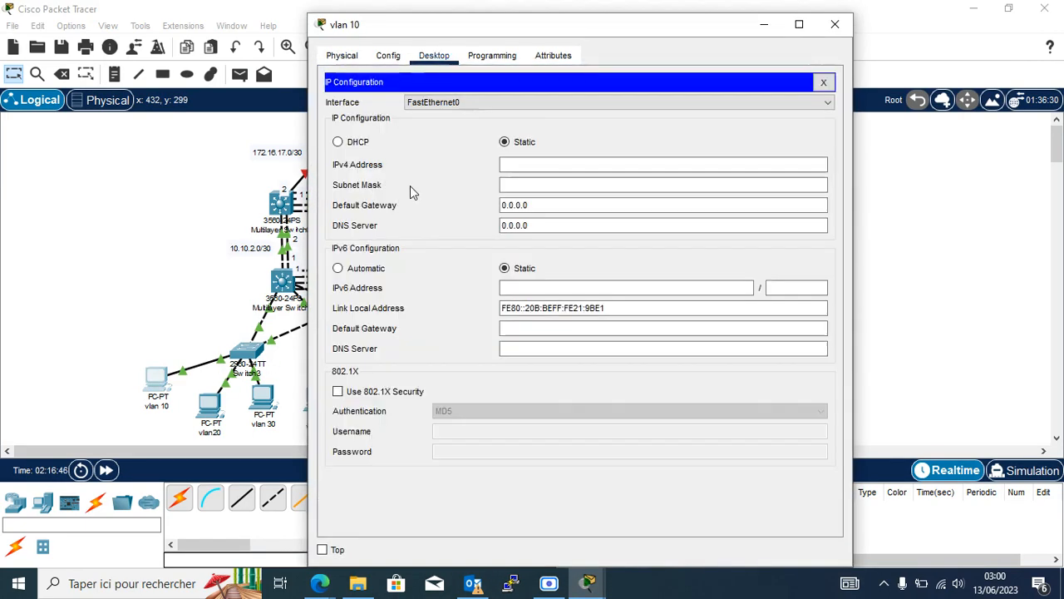
click(338, 142)
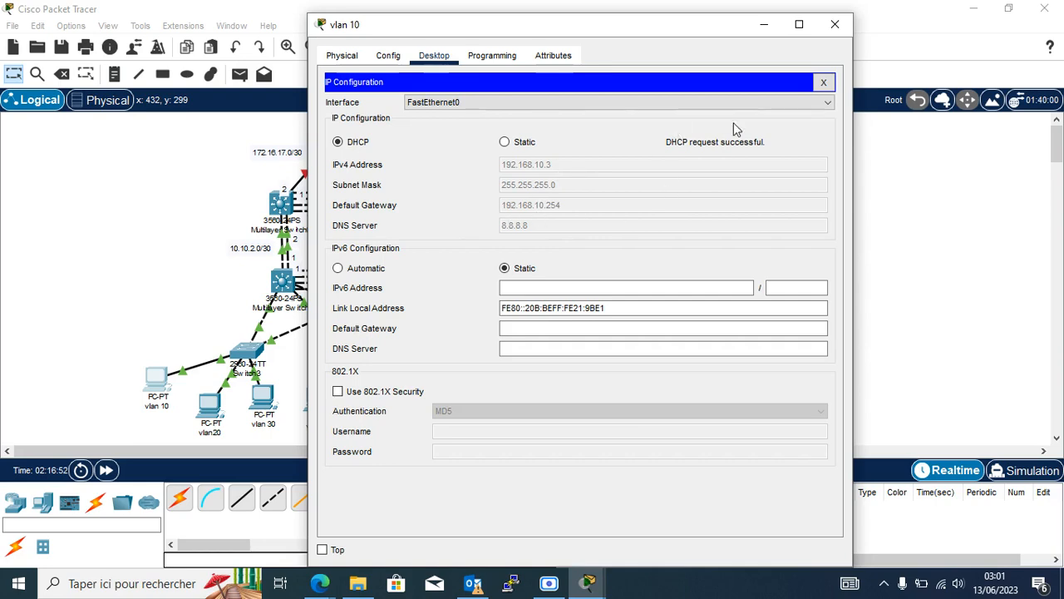
click(835, 24)
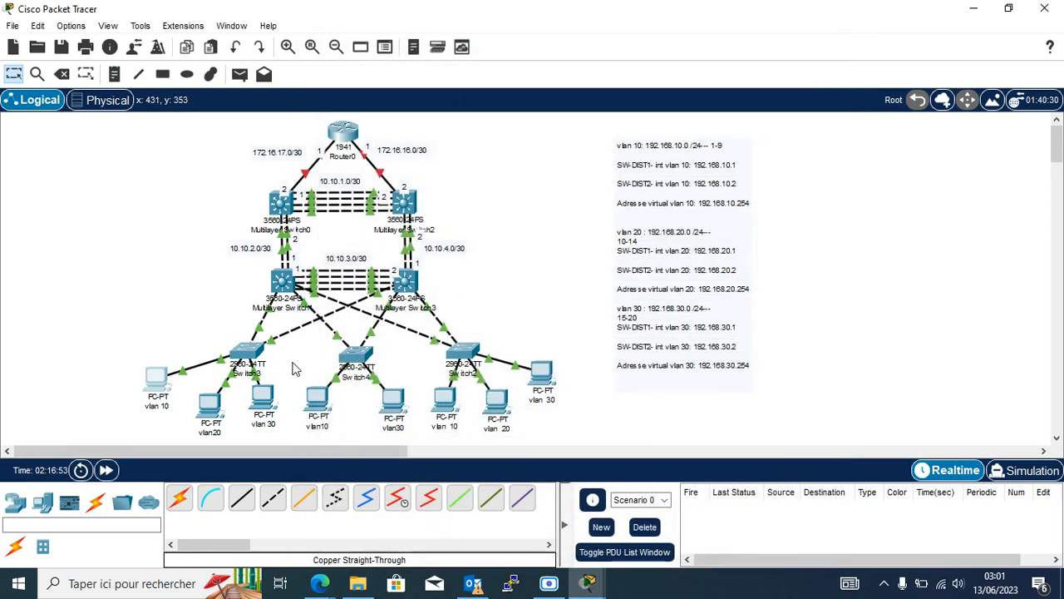
Step: Switch the IPv4 configuration of the vlan20 PC attached to Switch3 to DHCP and close its window
click(211, 405)
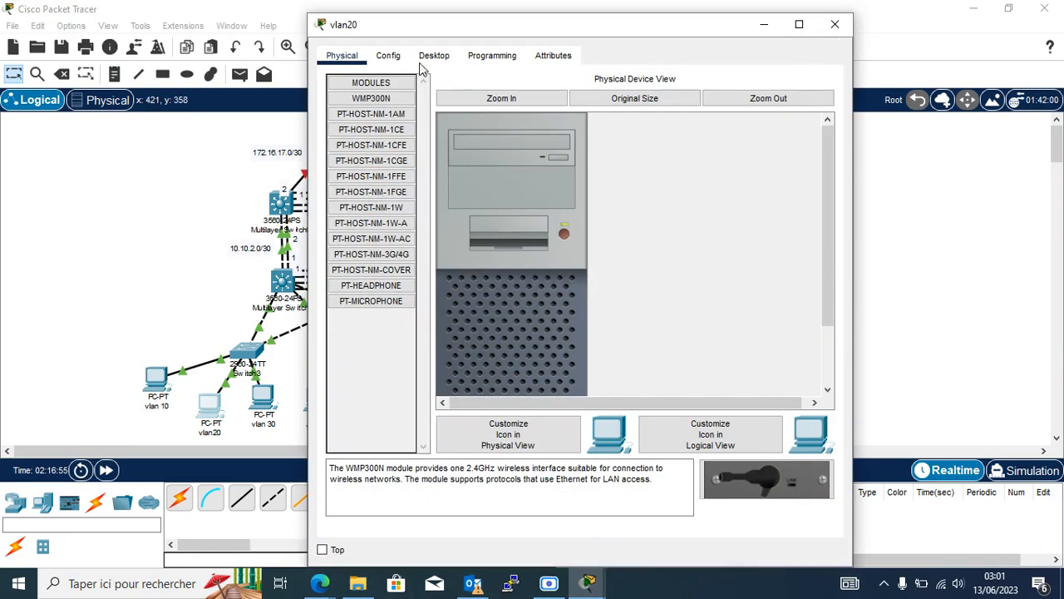
click(432, 56)
click(382, 123)
click(356, 146)
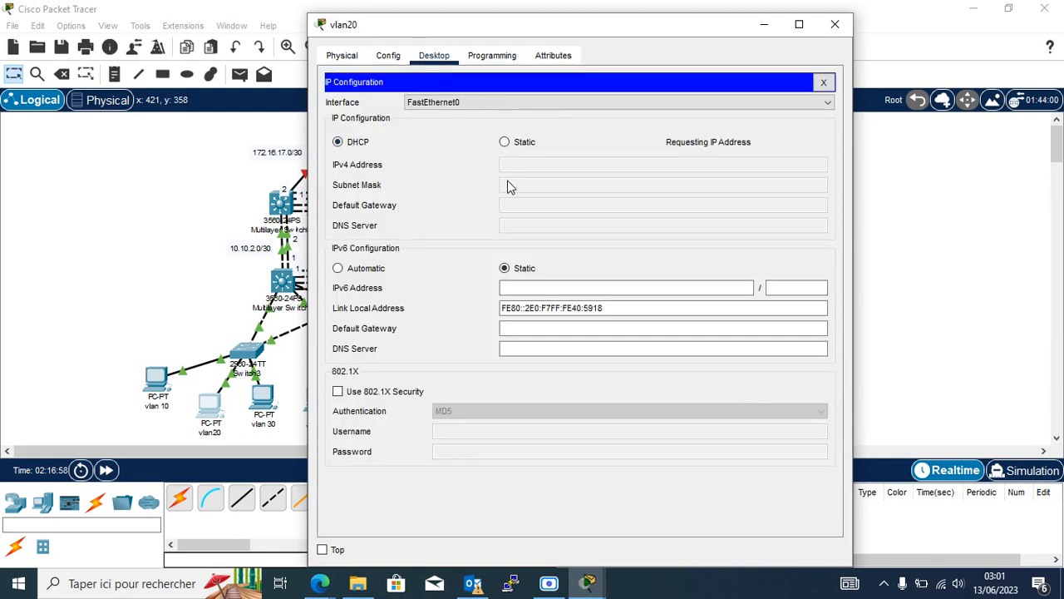
click(835, 24)
Step: Switch the IPv4 configuration of the vlan 30 PC attached to Switch3 to DHCP and close its window
click(261, 399)
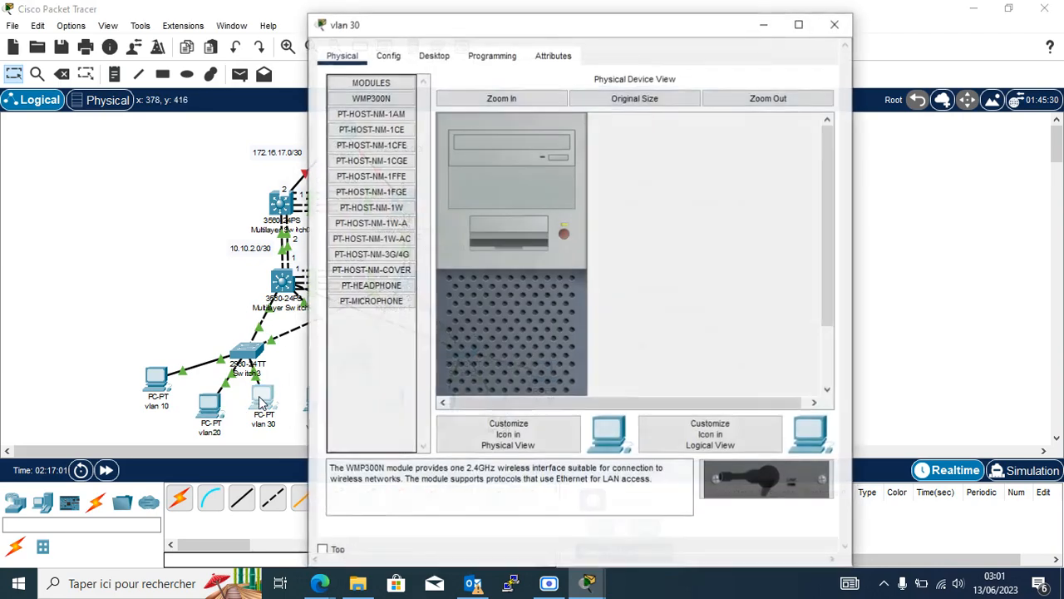
click(434, 56)
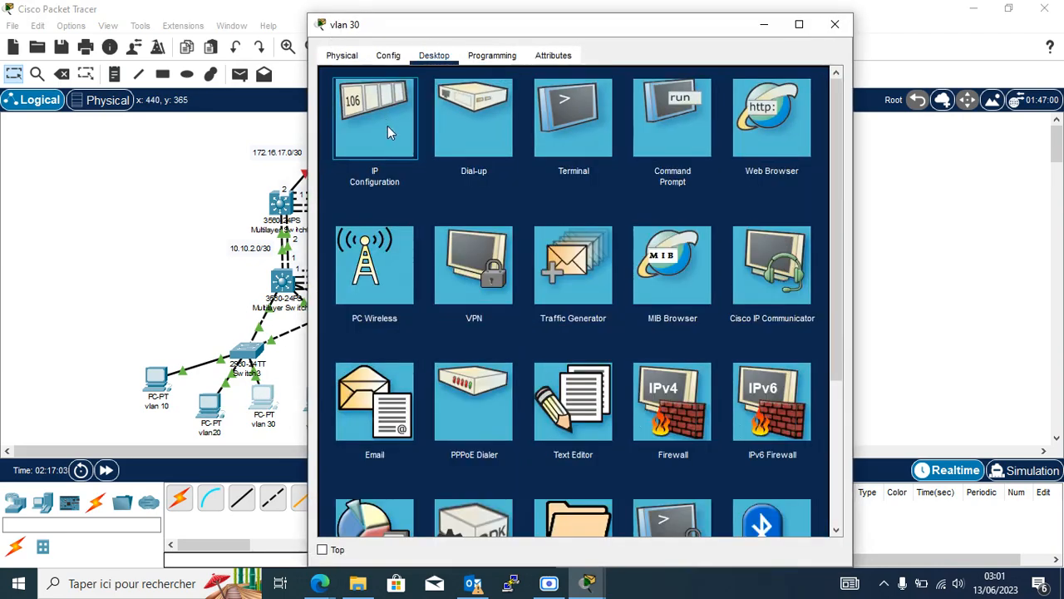
click(370, 104)
click(358, 143)
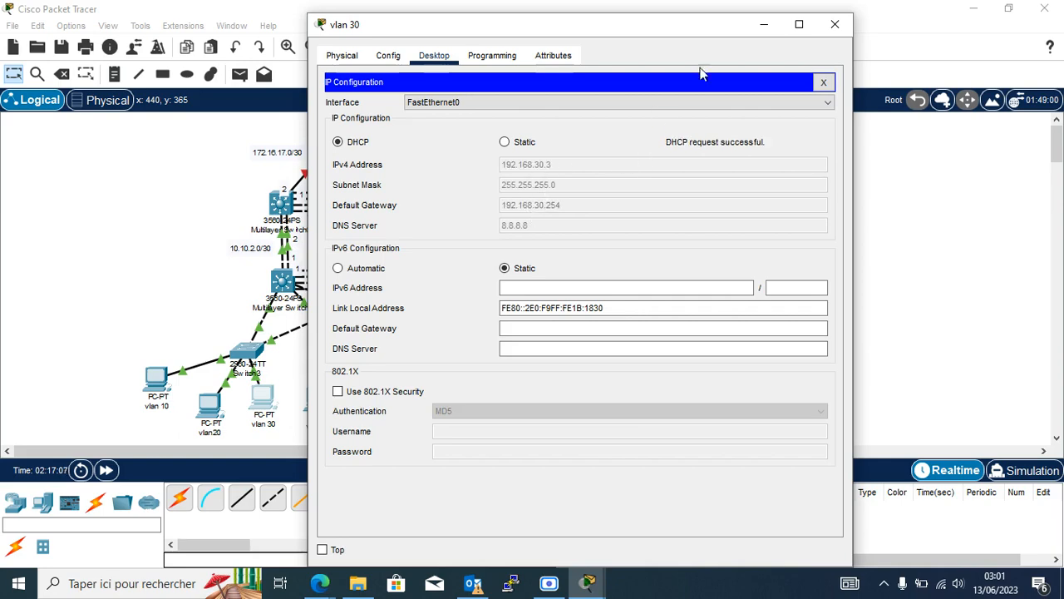
click(834, 24)
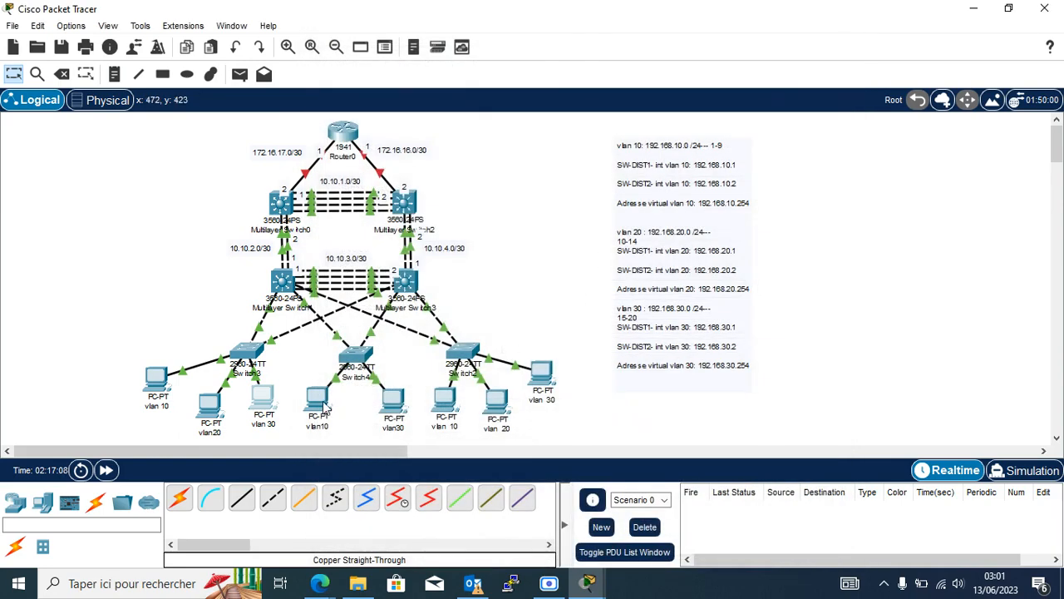
Step: Switch the IPv4 configuration of the vlan10 PC attached to Switch4 to DHCP and close its window
click(325, 404)
click(433, 89)
click(381, 145)
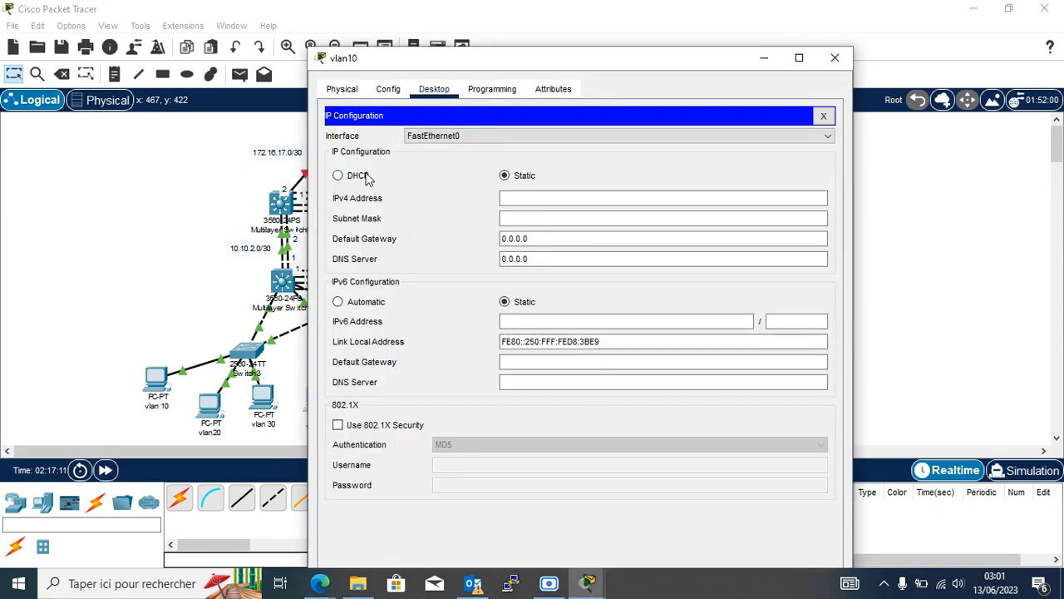
click(367, 177)
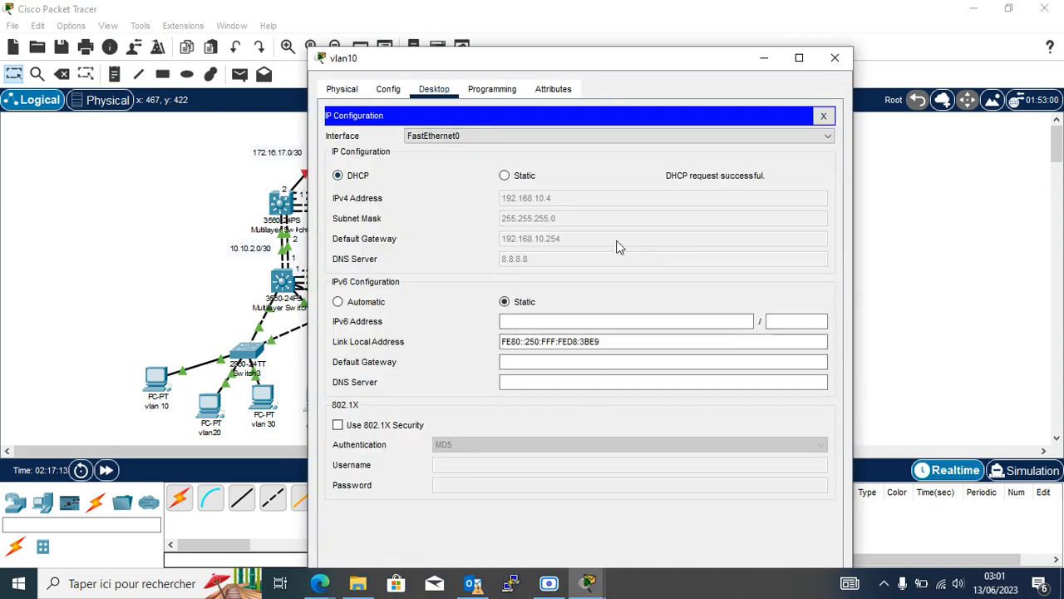
click(835, 57)
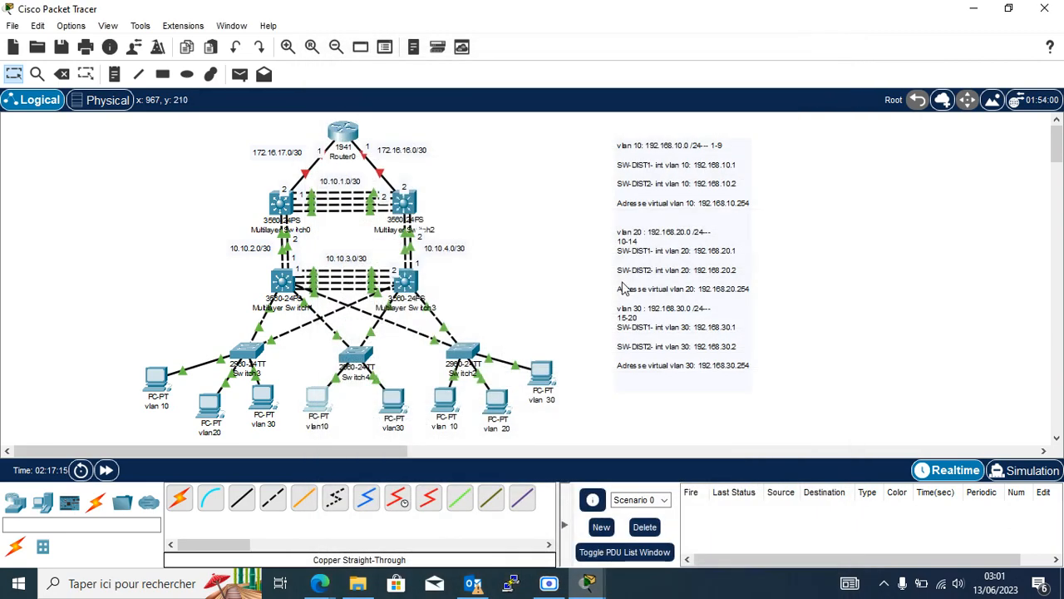
Step: Switch the IPv4 configuration of the vlan30 PC attached to Switch4 to DHCP and close its window
click(393, 410)
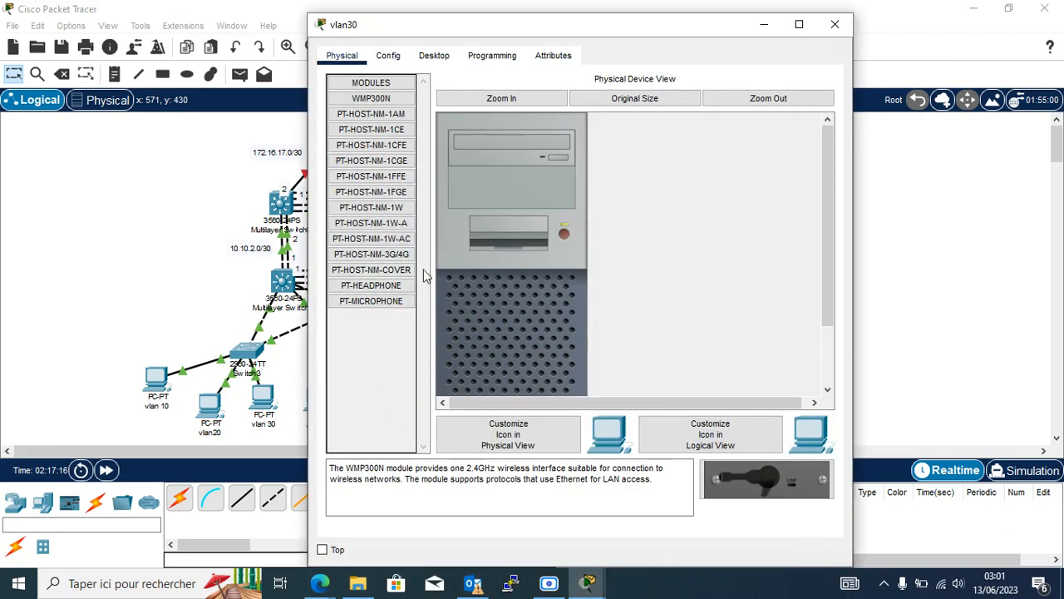
click(433, 55)
click(388, 111)
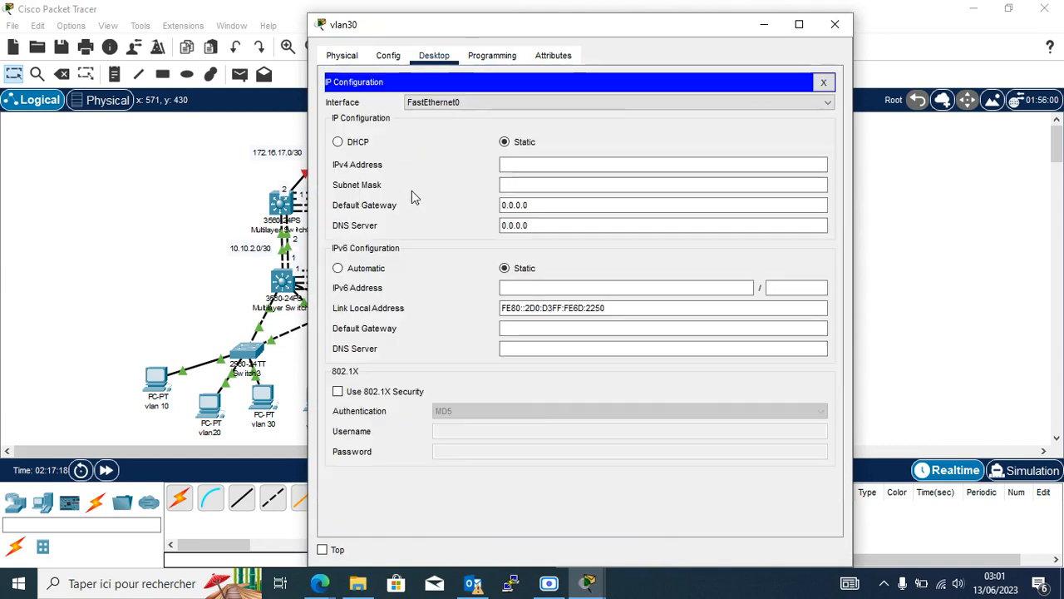
click(358, 143)
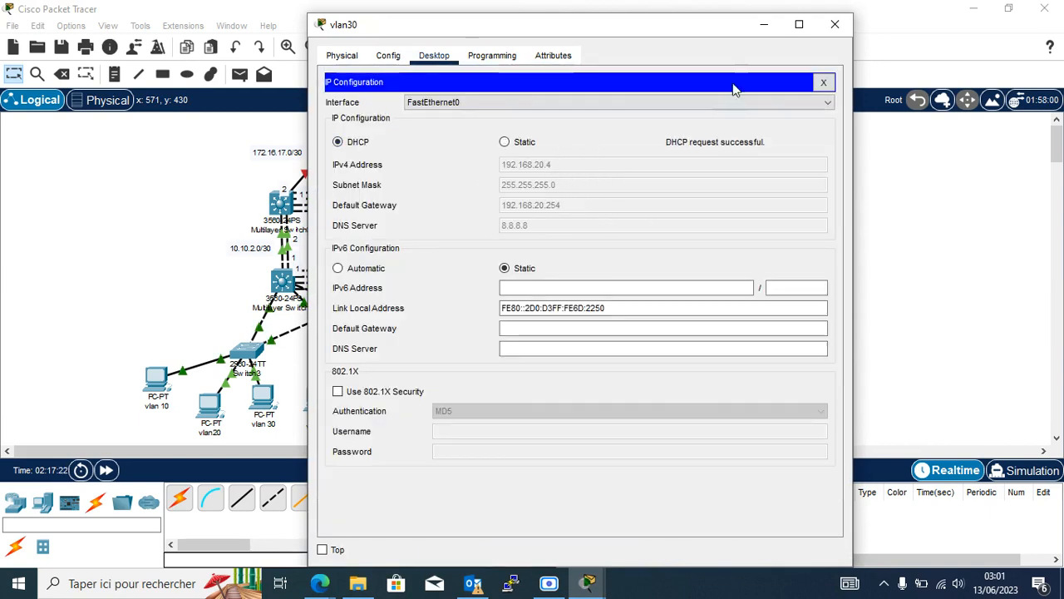
click(835, 24)
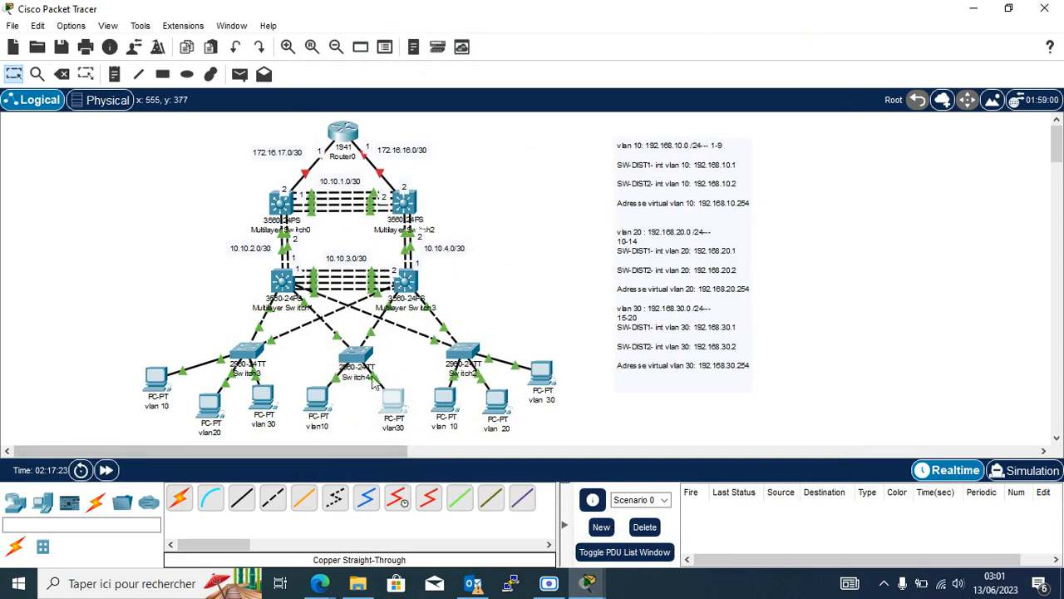
Step: Switch the IPv4 configuration of the vlan 10 PC attached to Switch2 to DHCP and close its window
click(447, 390)
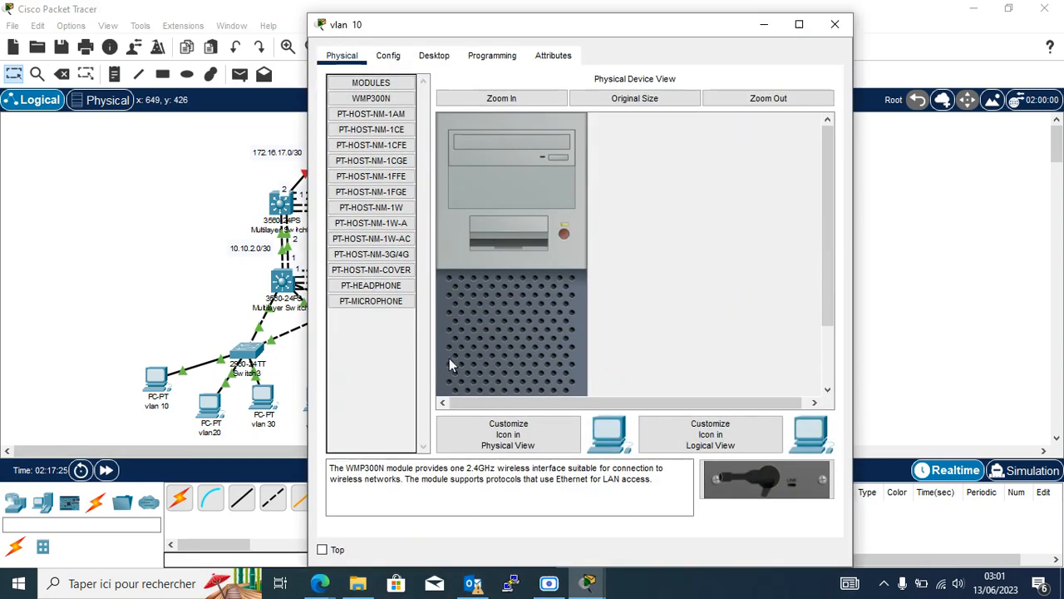
click(434, 54)
click(371, 126)
click(359, 142)
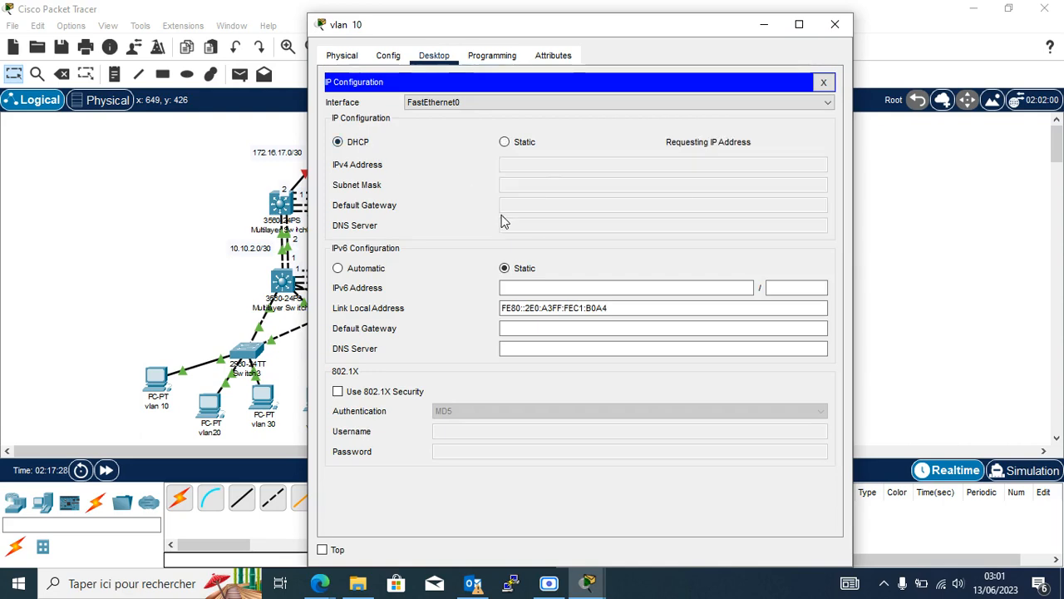
click(835, 24)
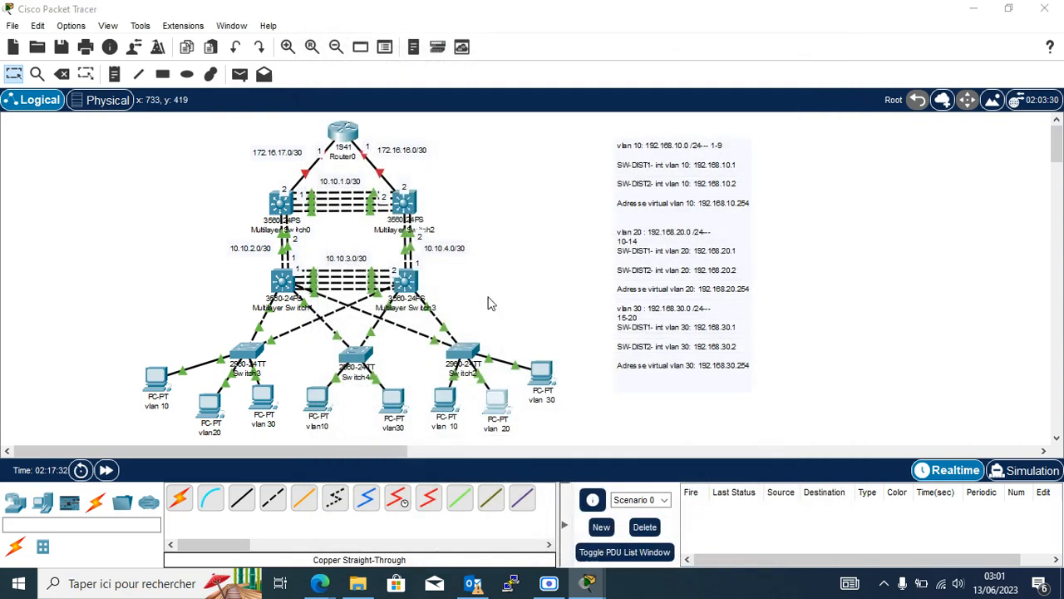
Step: Switch the IPv4 configuration of the vlan 20 PC attached to Switch2 to DHCP and close its window
click(496, 401)
click(434, 55)
click(370, 112)
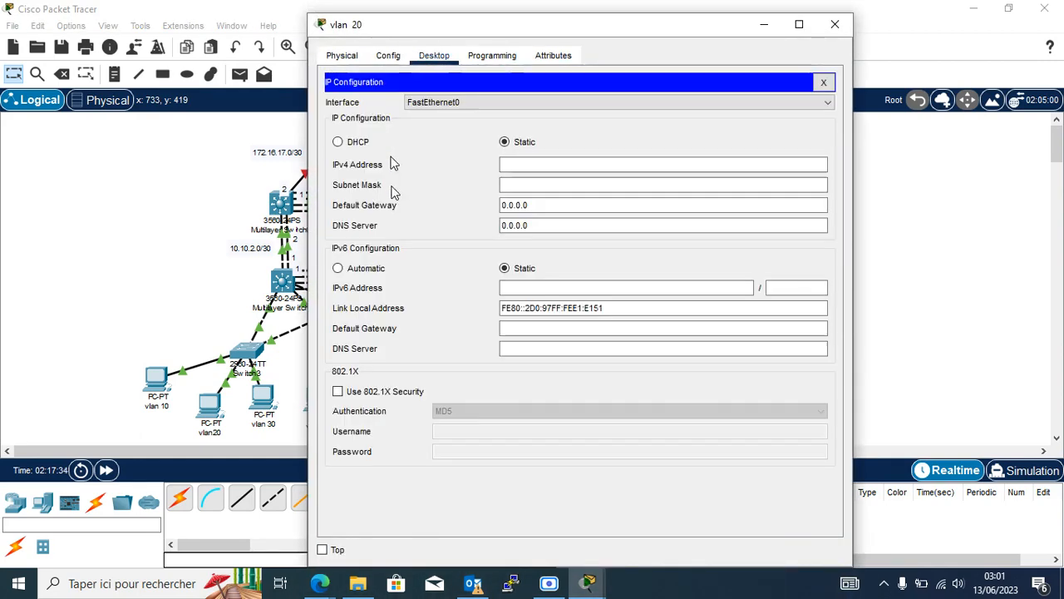
click(366, 145)
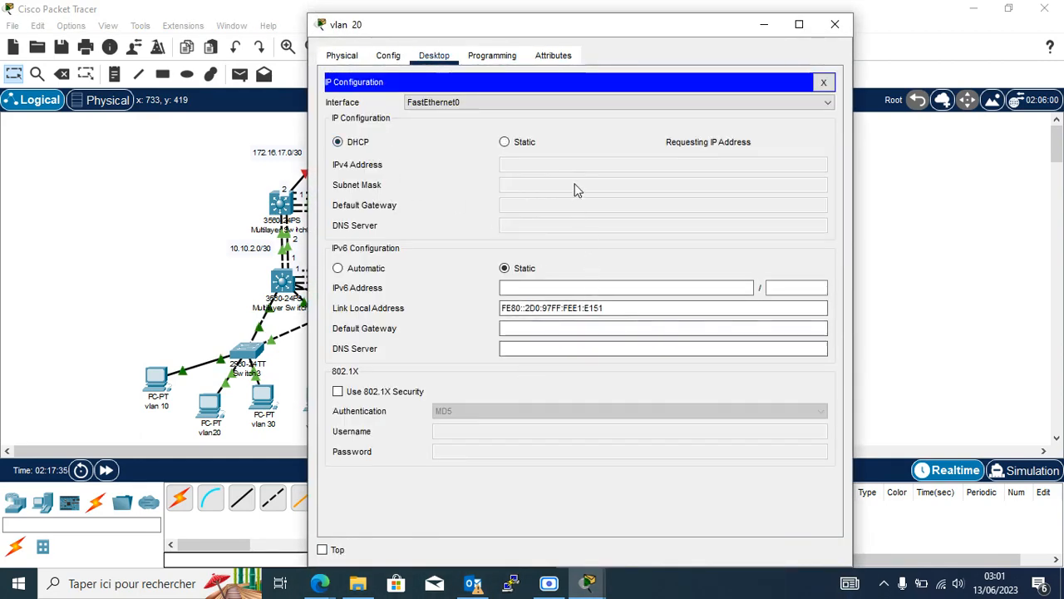
click(835, 24)
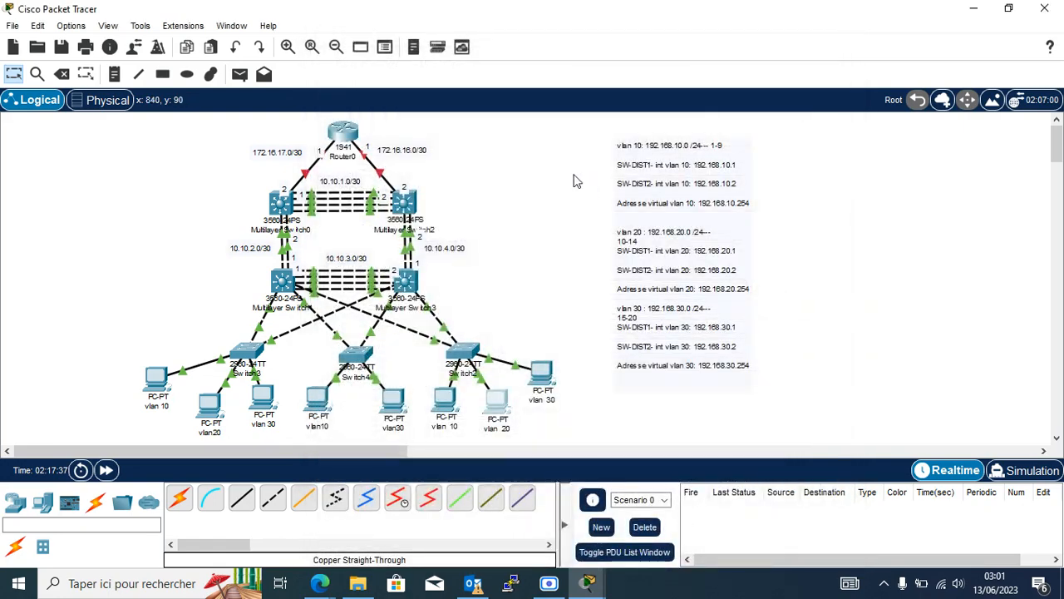
Step: Switch the IPv4 configuration of the vlan 30 PC attached to Switch2 to DHCP and close its window
click(541, 374)
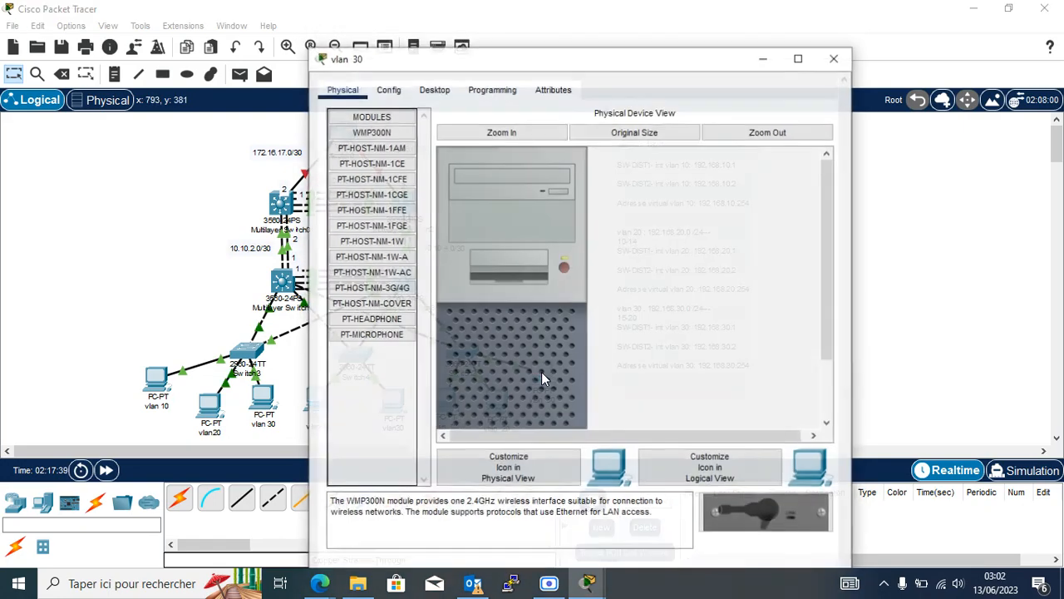
click(434, 89)
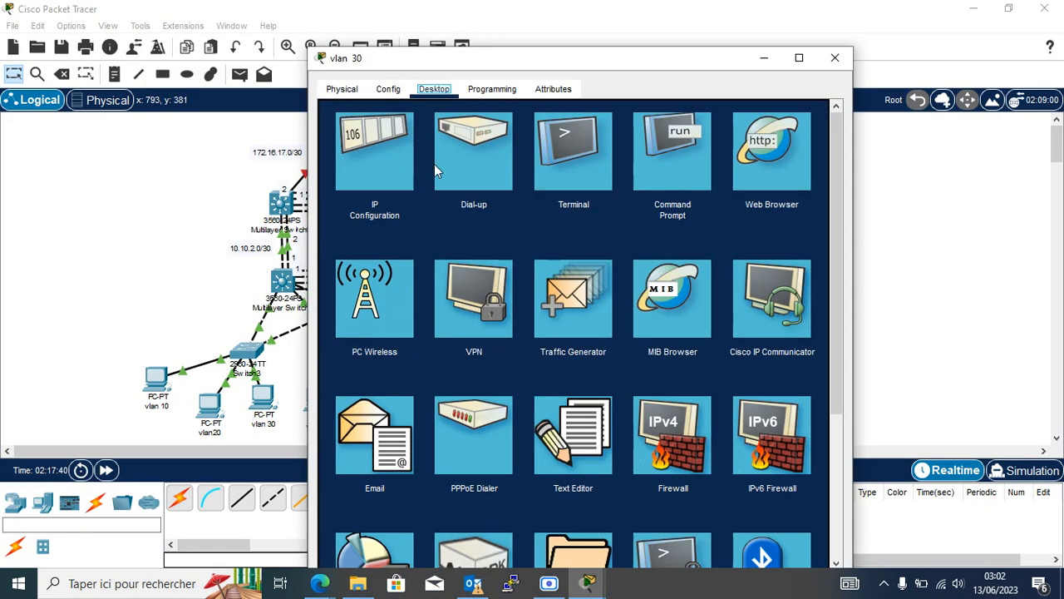
click(376, 156)
click(360, 176)
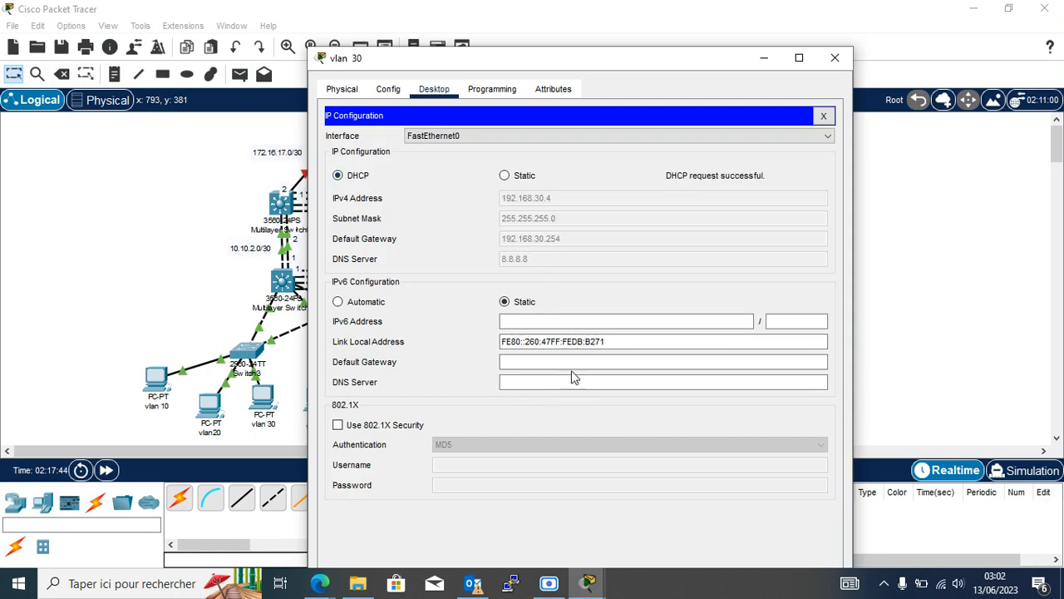
click(834, 57)
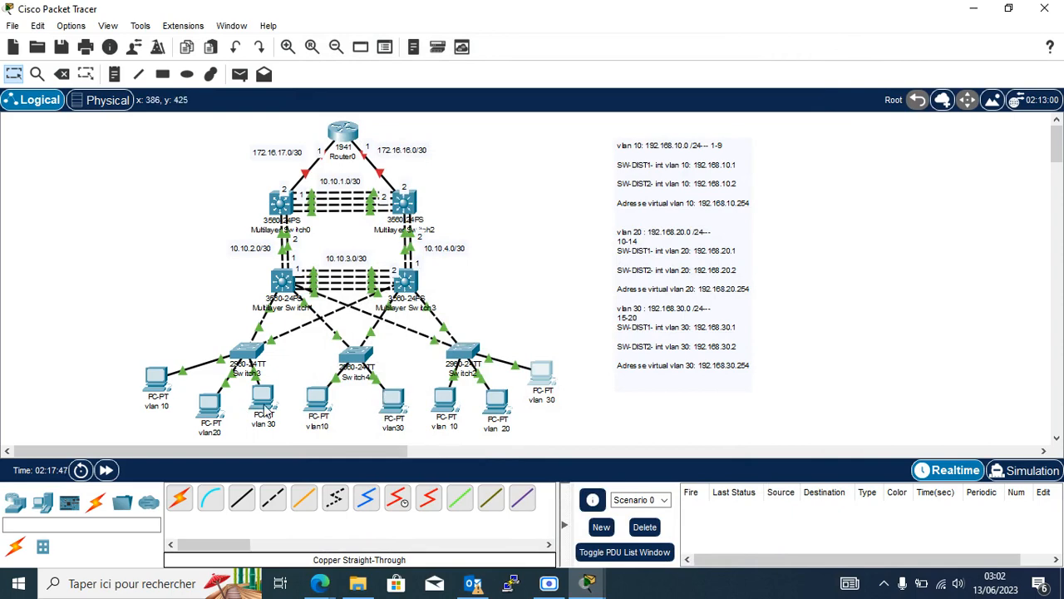
Step: Check the DHCP-assigned IPv4 address of the vlan10 PC attached to Switch4 and close its window
click(317, 399)
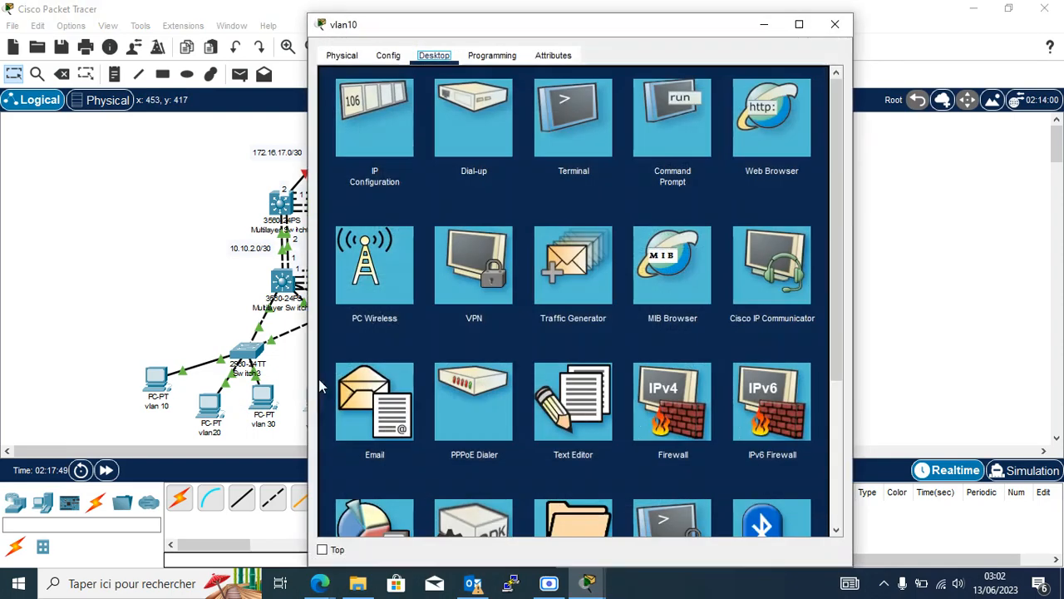
click(387, 126)
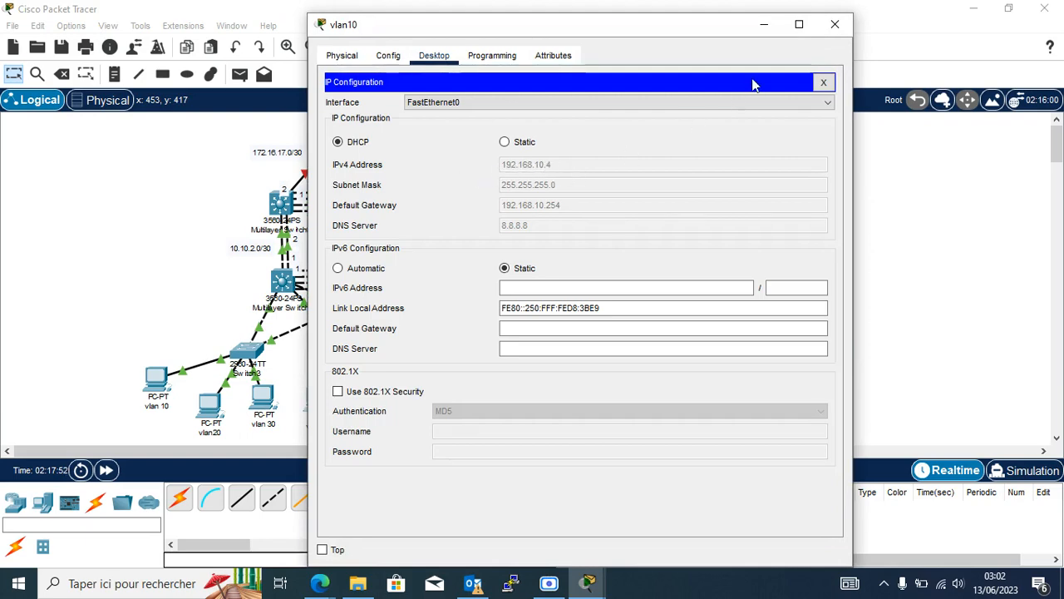
click(835, 24)
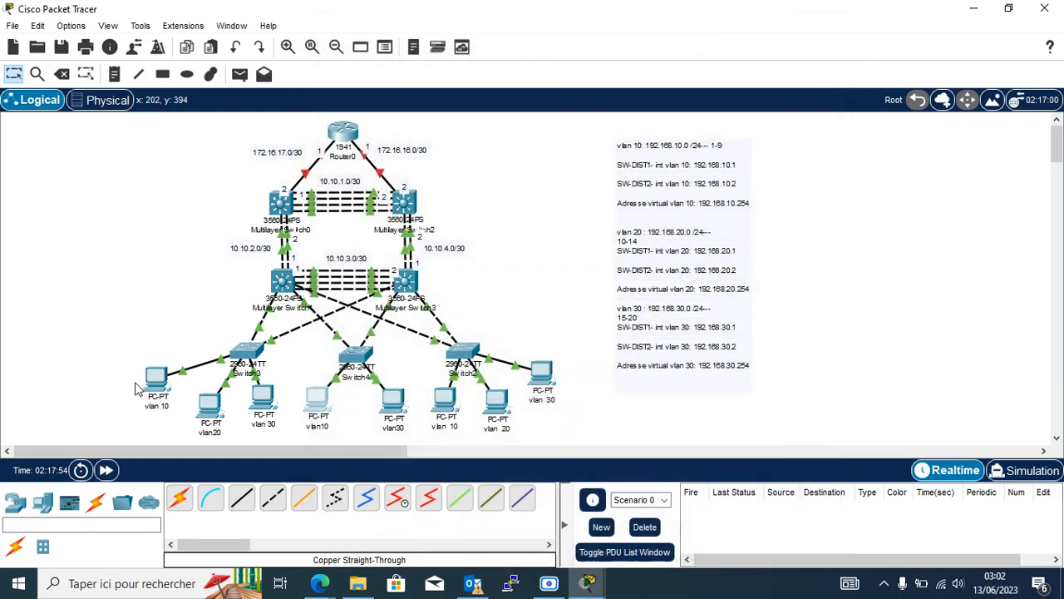
Step: Ping 192.168.10.4 from the command prompt of the vlan 10 PC attached to Switch3 and close its window
click(157, 380)
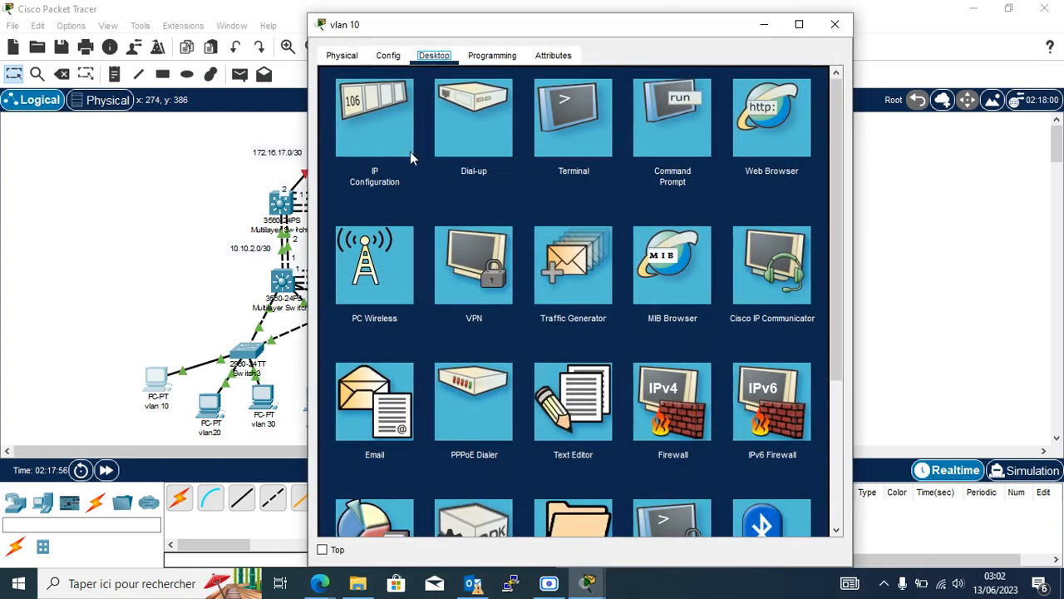
click(661, 141)
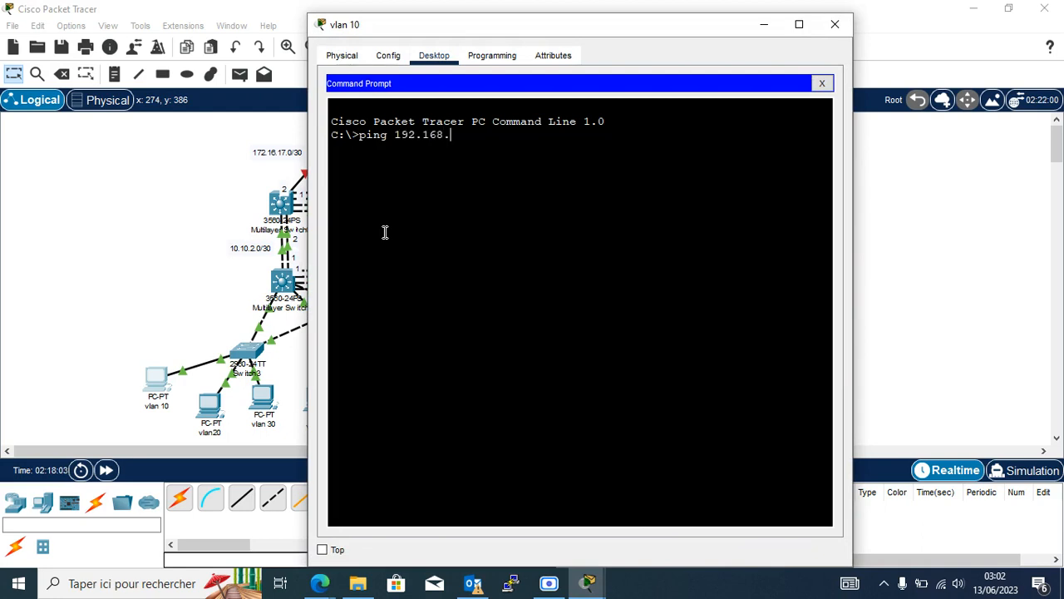
key(Return)
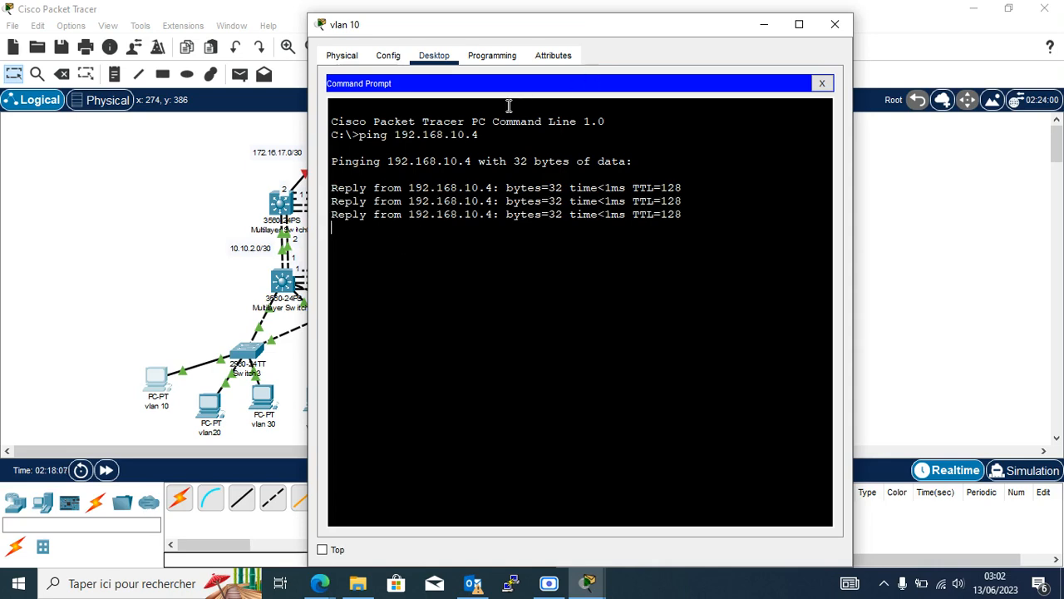
click(835, 24)
Step: Check the DHCP-assigned IPv4 address of the vlan30 PC attached to Switch4 and close its window
click(323, 399)
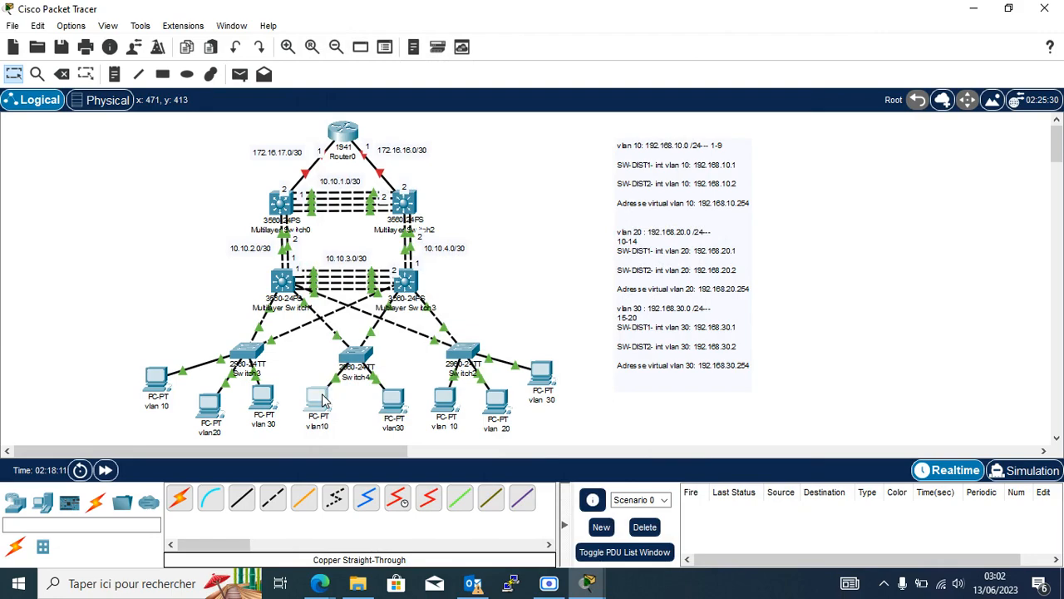
click(835, 25)
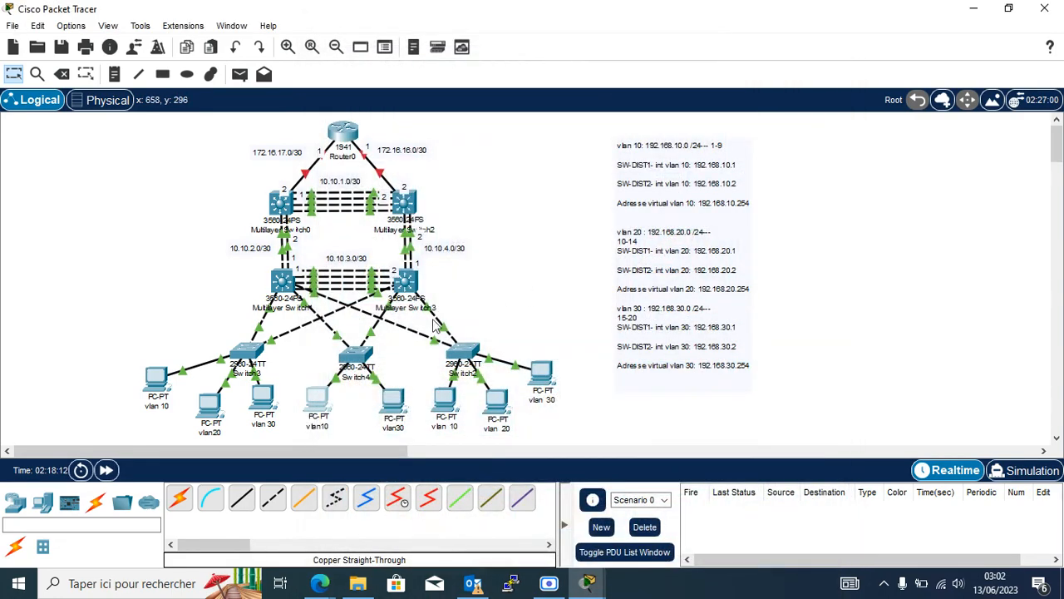
click(395, 397)
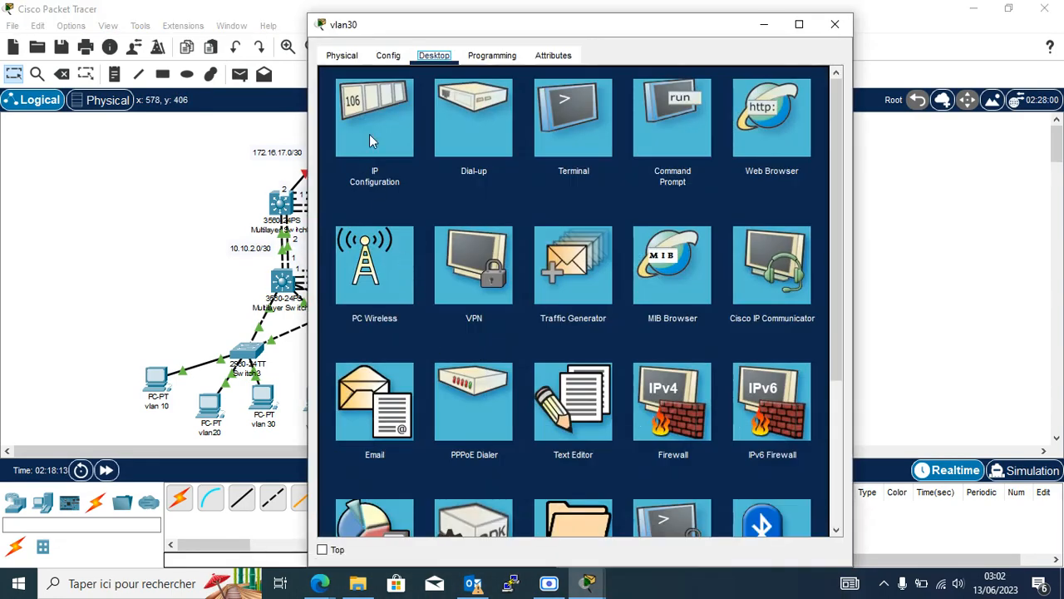
click(392, 114)
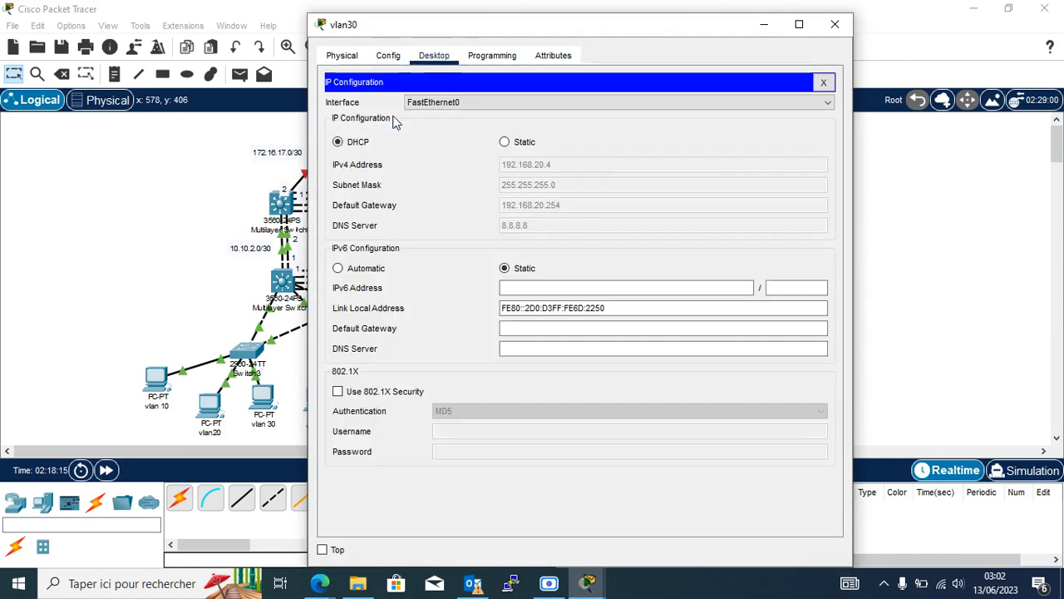
click(835, 24)
Step: Ping 192.168.20.4 from the command prompt of the vlan 10 PC attached to Switch3 and minimize its window
click(157, 379)
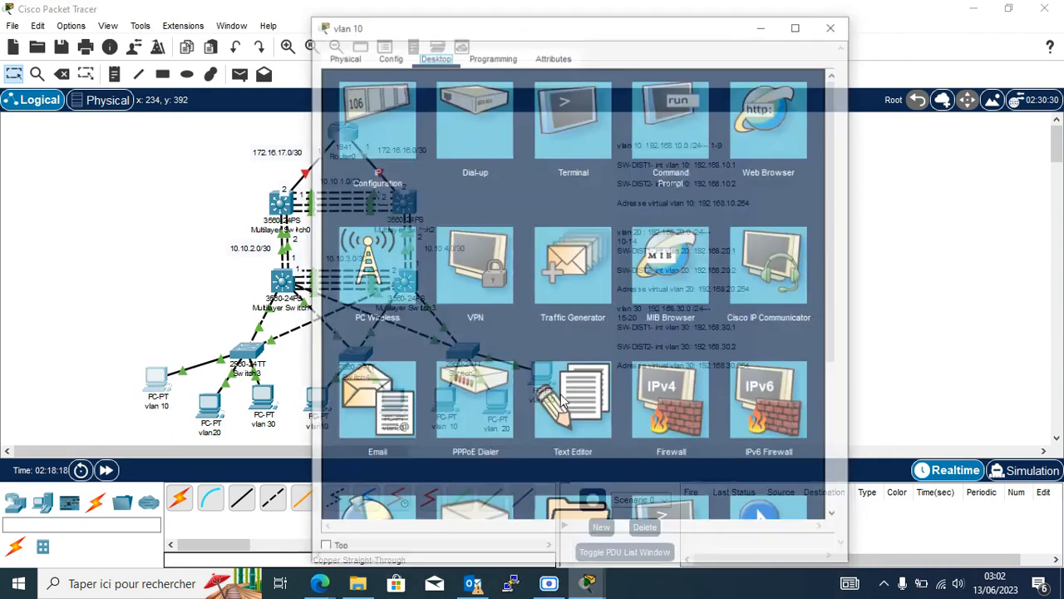
click(674, 131)
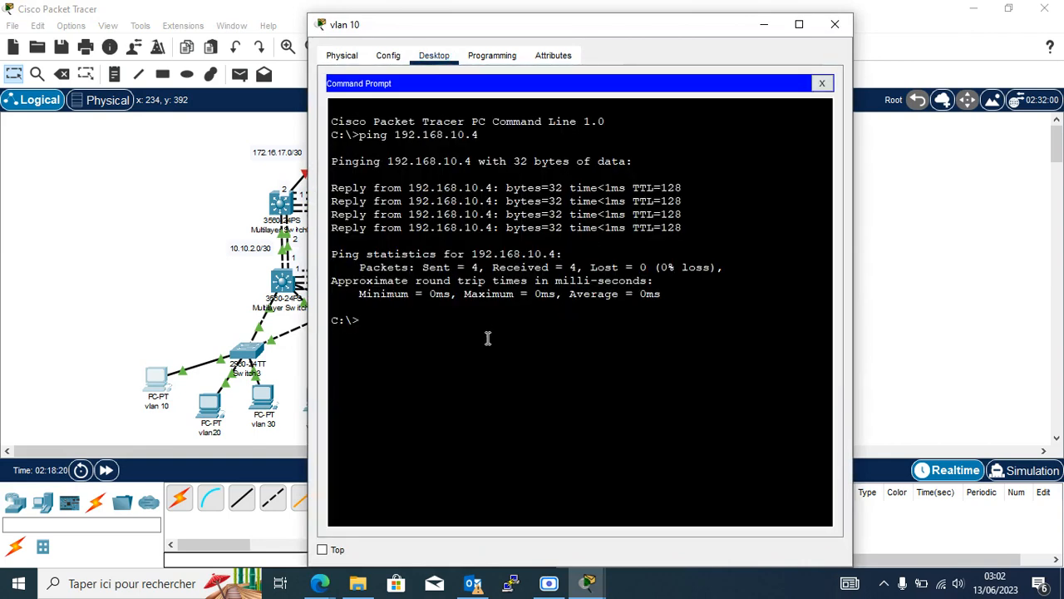
key(Up)
key(Left)
key(Left)
key(Left)
key(BackSpace)
text(2)
key(Return)
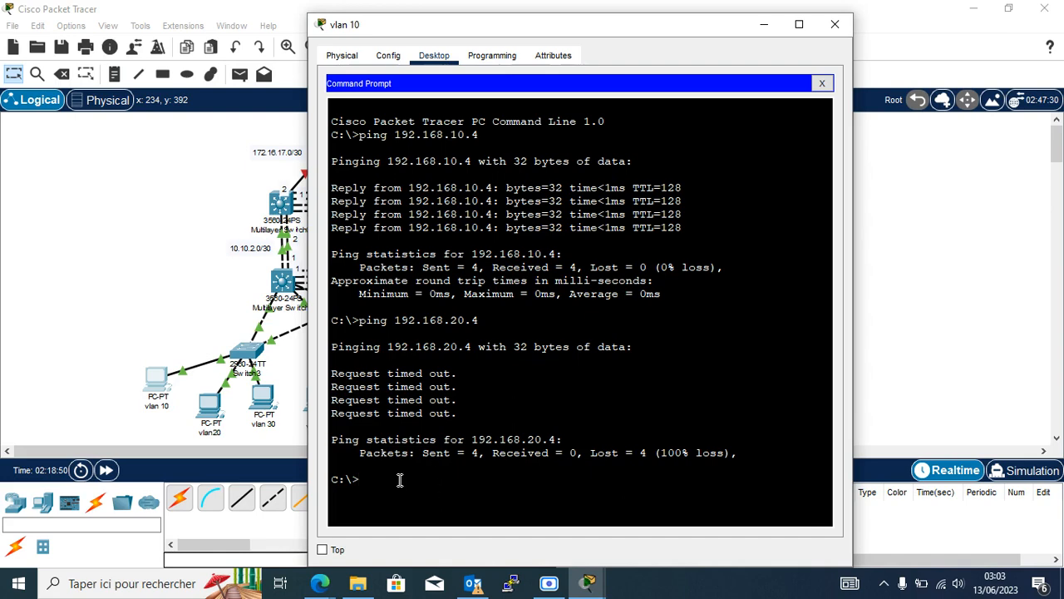
click(766, 26)
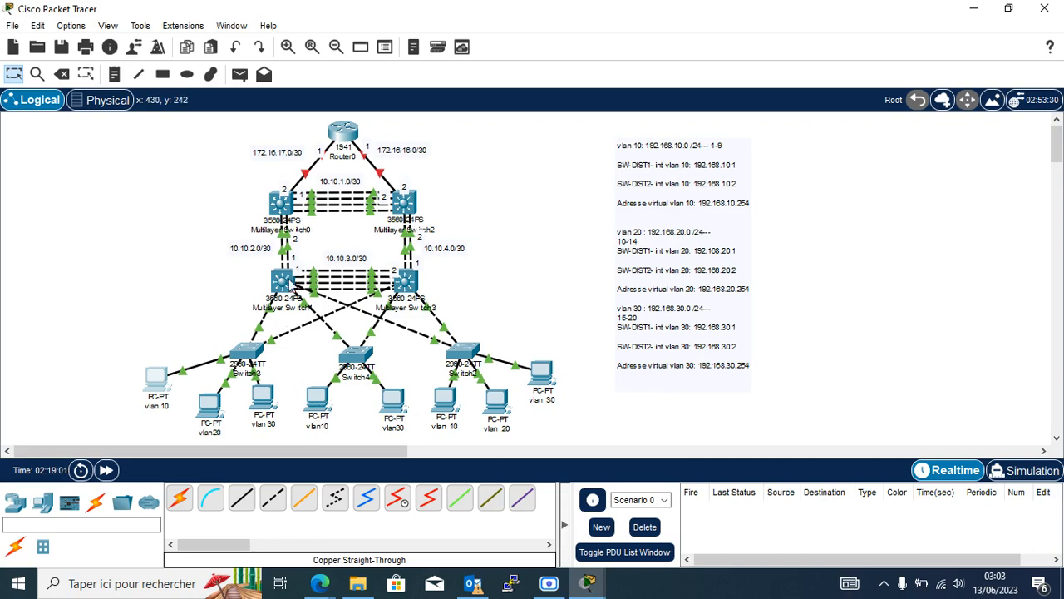
Step: Exit DHCP pool configuration on SW-D1 (Multilayer Switch1) and enable IP routing with ip routing in global configuration mode
click(286, 285)
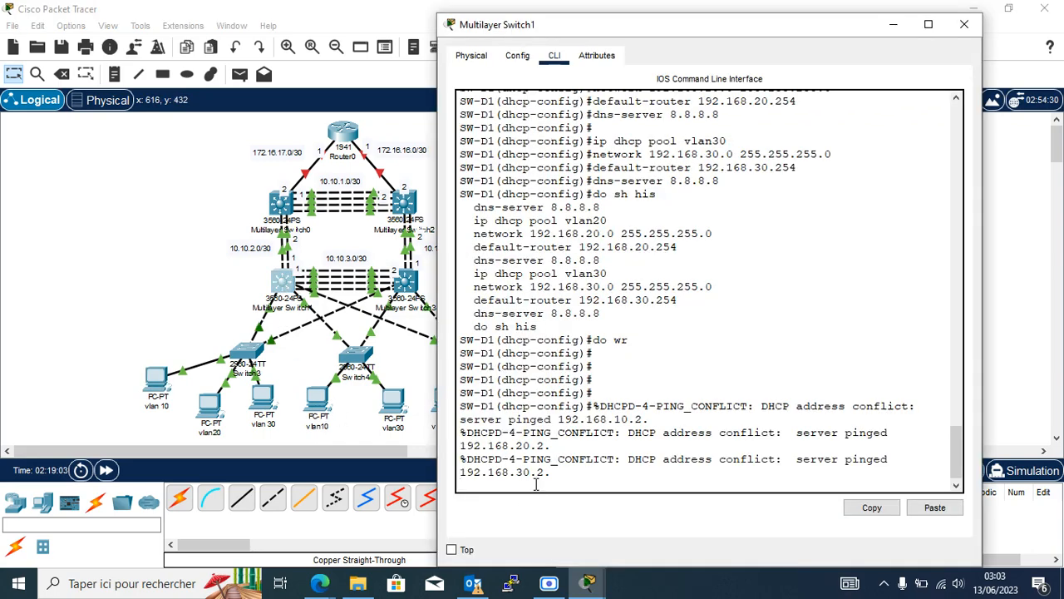
key(Return)
key(Return)
key(Return)
key(Return)
text(ex)
key(Return)
text(ip rou)
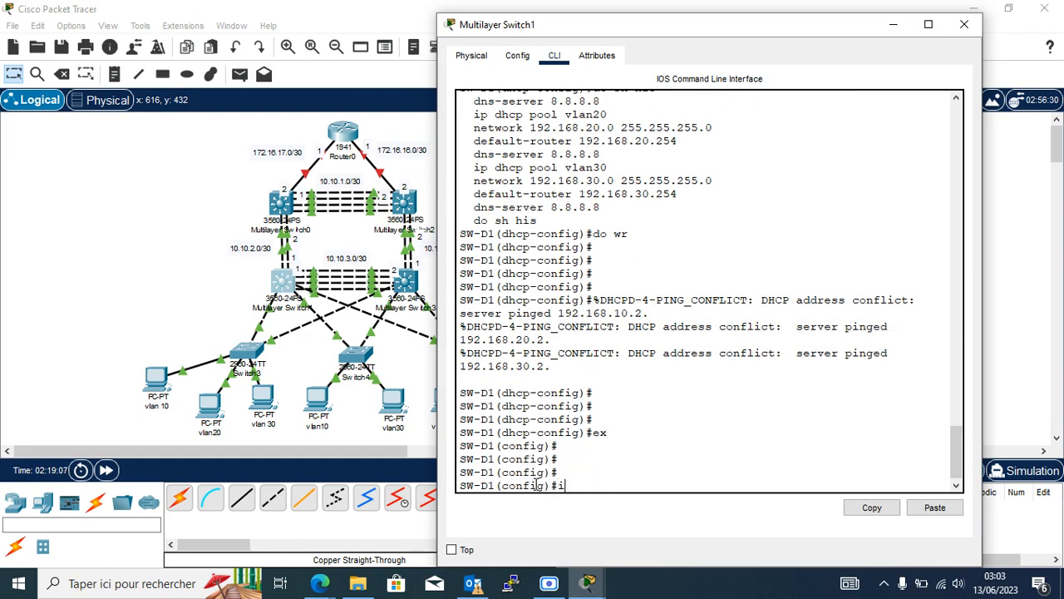
key(Tab)
text(t)
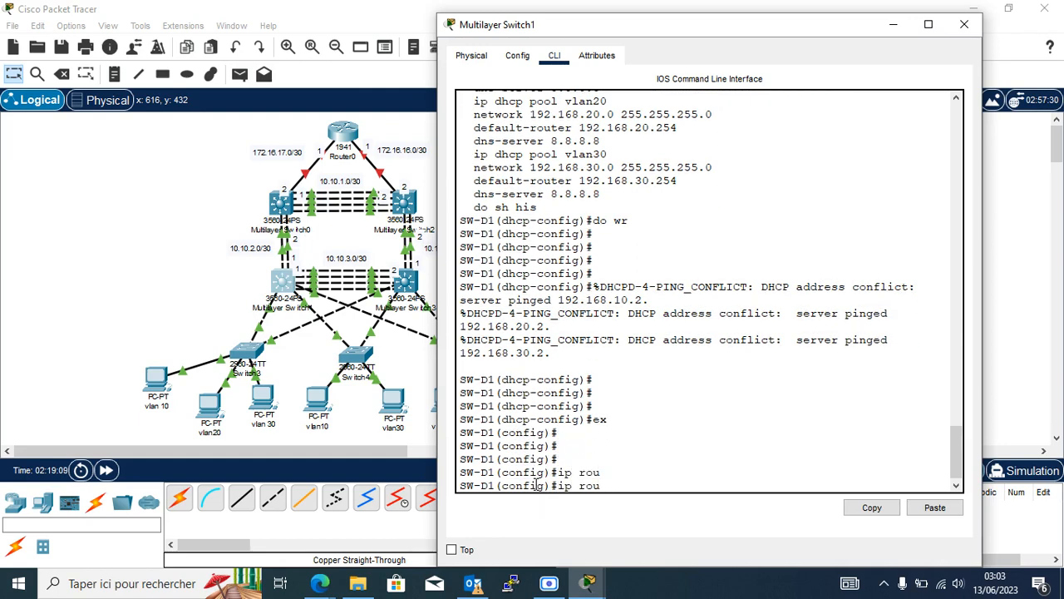
key(Tab)
text(i)
key(Tab)
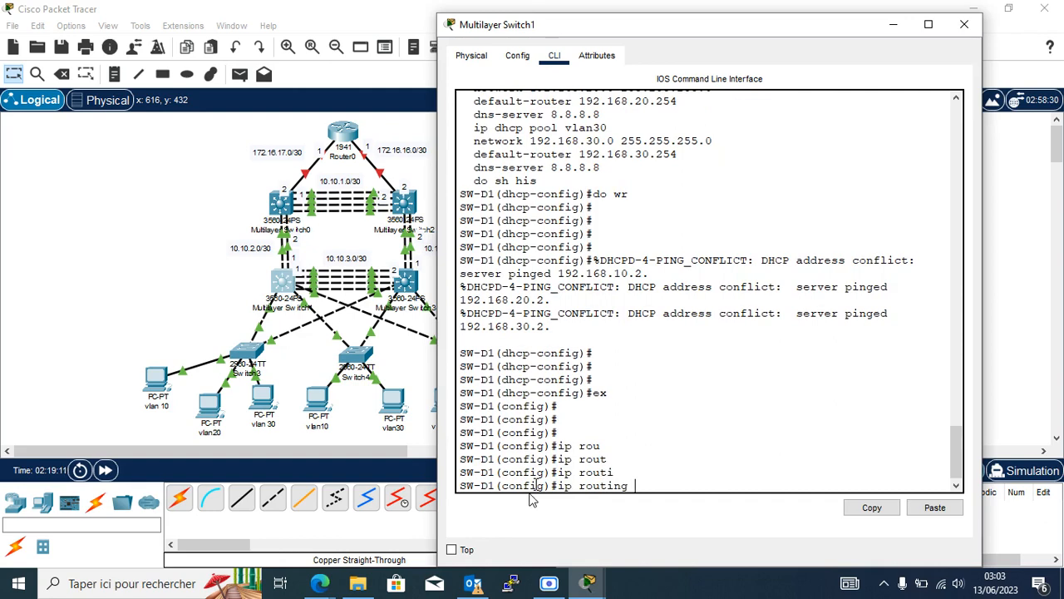
key(Return)
key(Return)
key(Return)
key(Return)
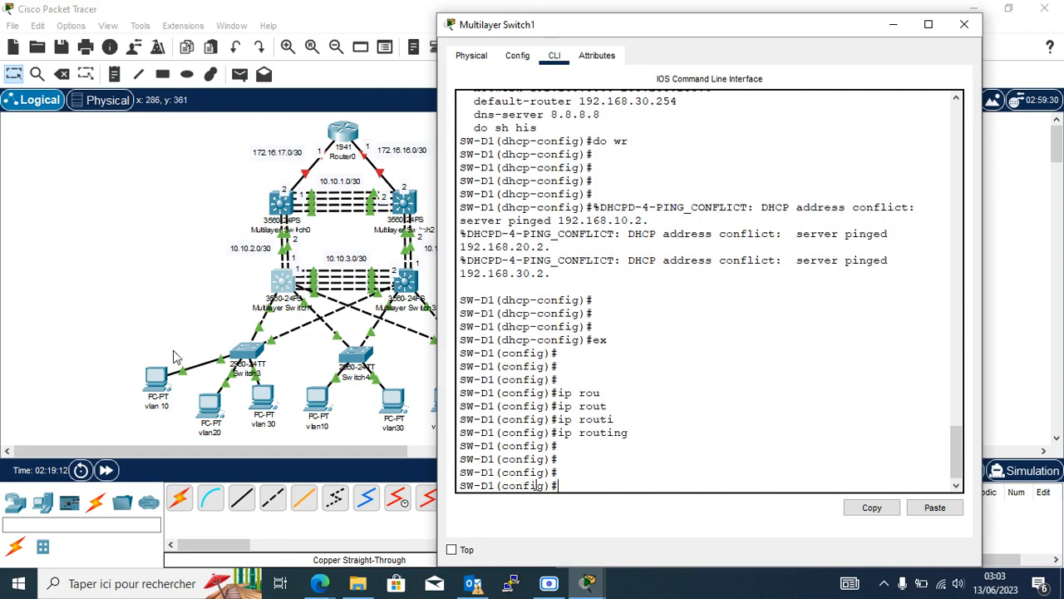
Step: Exit DHCP pool configuration on SW-D2 (Multilayer Switch3) and enable IP routing with ip routing in global configuration mode
click(151, 303)
click(410, 287)
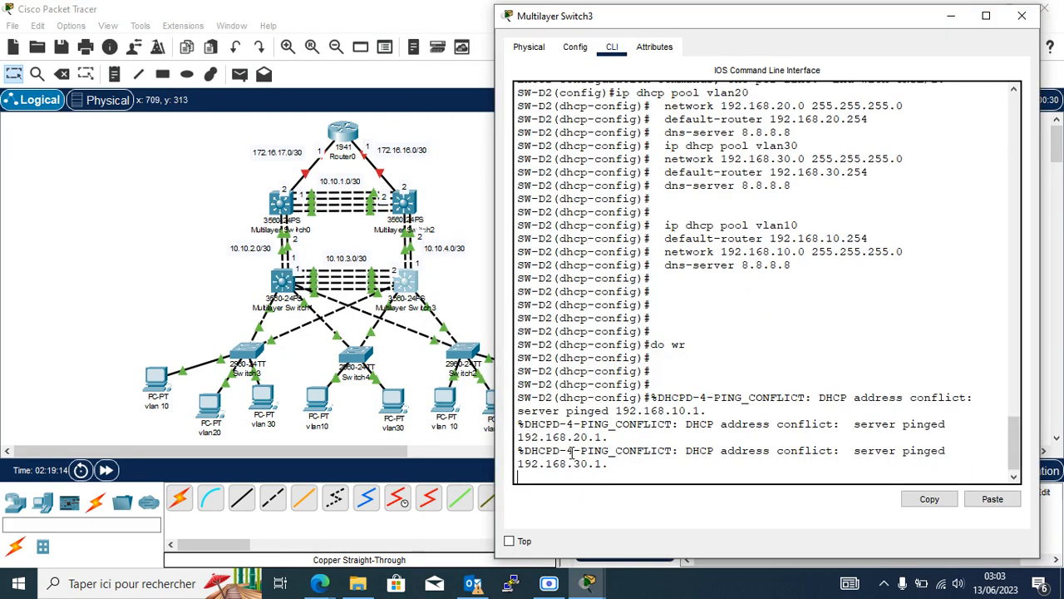
key(Return)
key(Return)
key(Return)
key(Return)
text(exi)
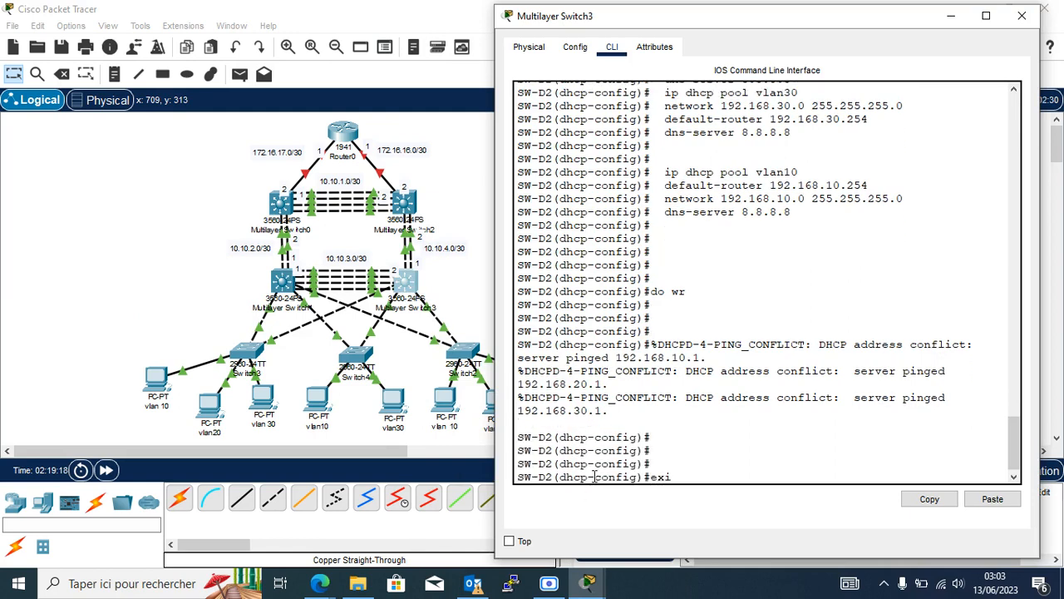
key(Return)
key(Return)
key(Return)
key(Return)
key(Return)
text(ip rou)
key(Tab)
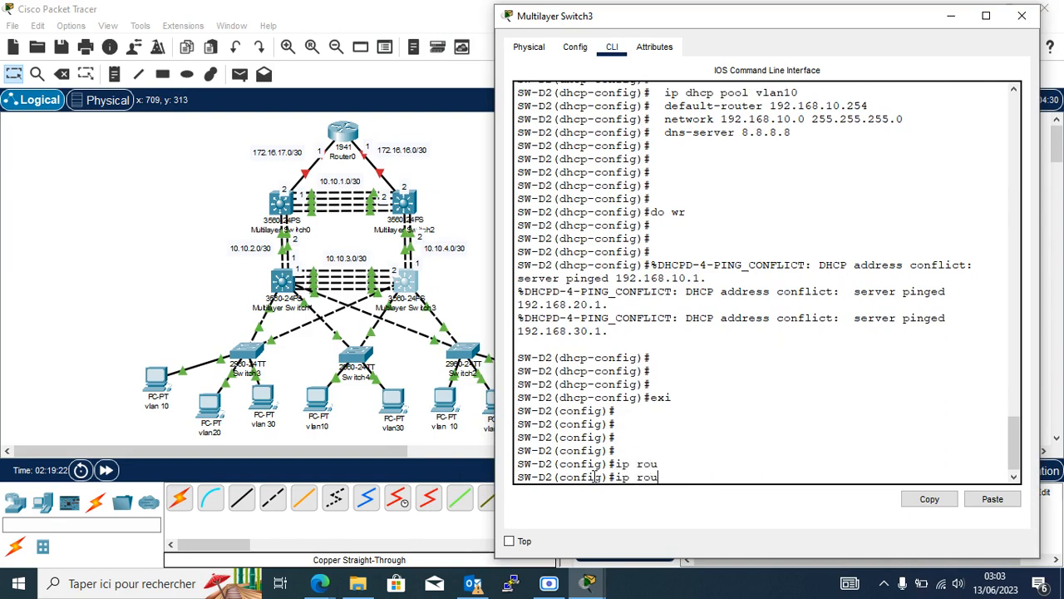
text(t)
key(Tab)
text(i)
key(Tab)
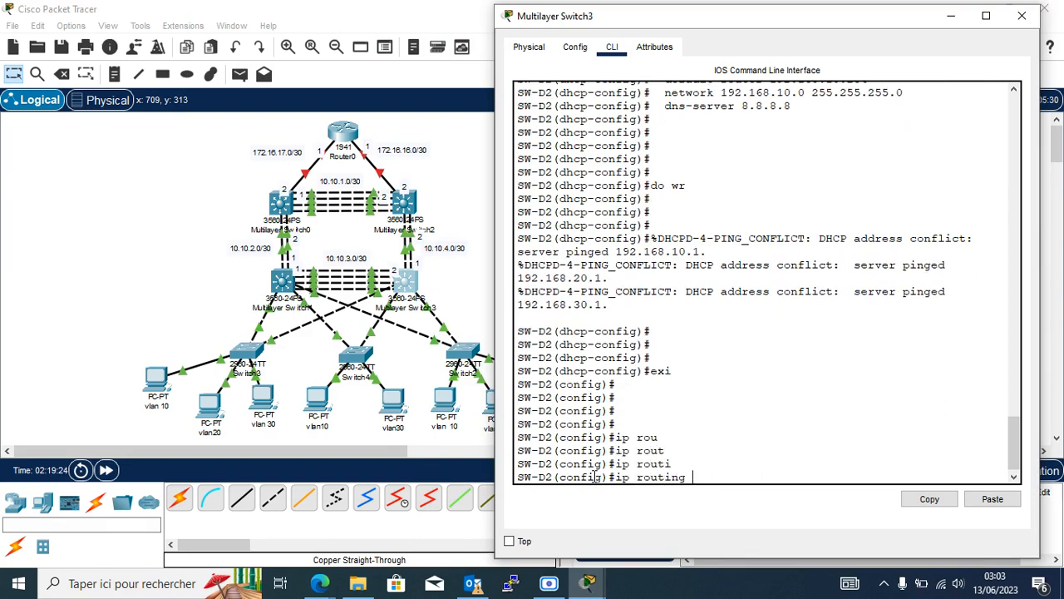
key(Return)
key(Return)
key(Return)
key(Return)
key(Return)
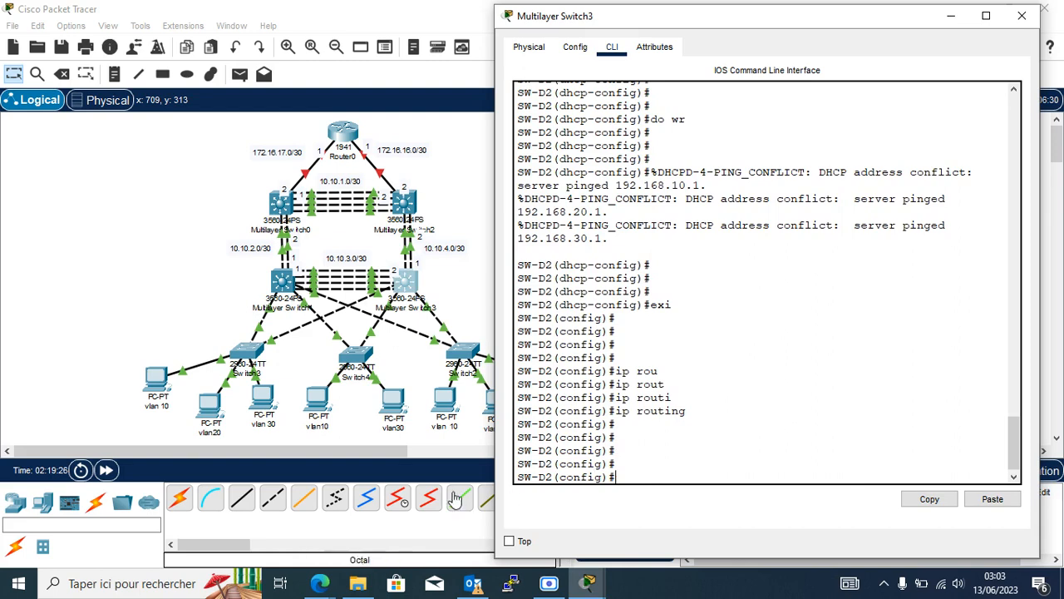
Step: Repeat the ping to 192.168.20.4 twice from the vlan 10 PC attached to Switch3 and minimize its window
click(152, 383)
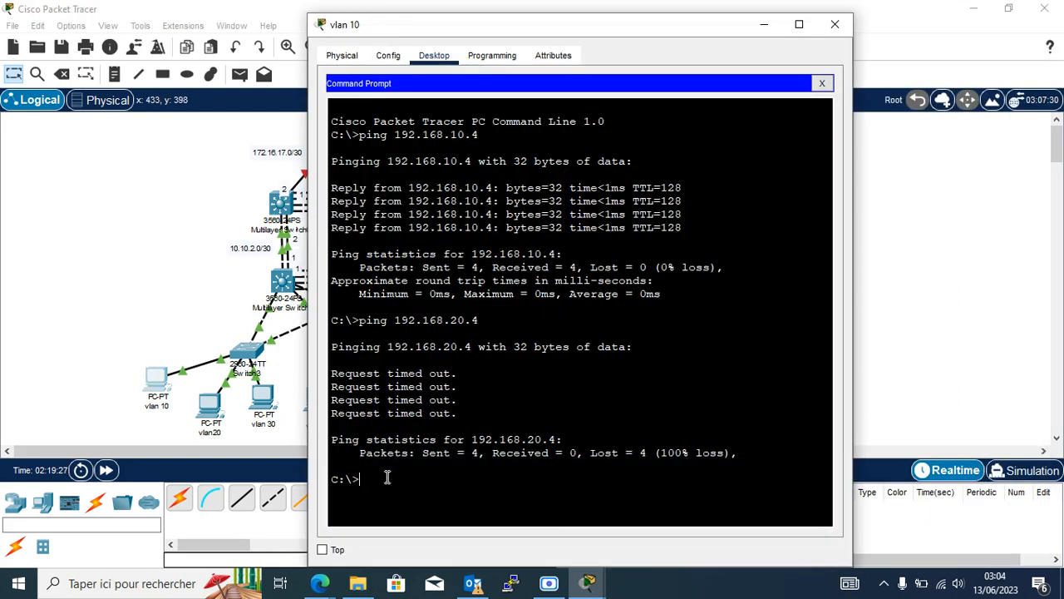
key(Up)
key(Return)
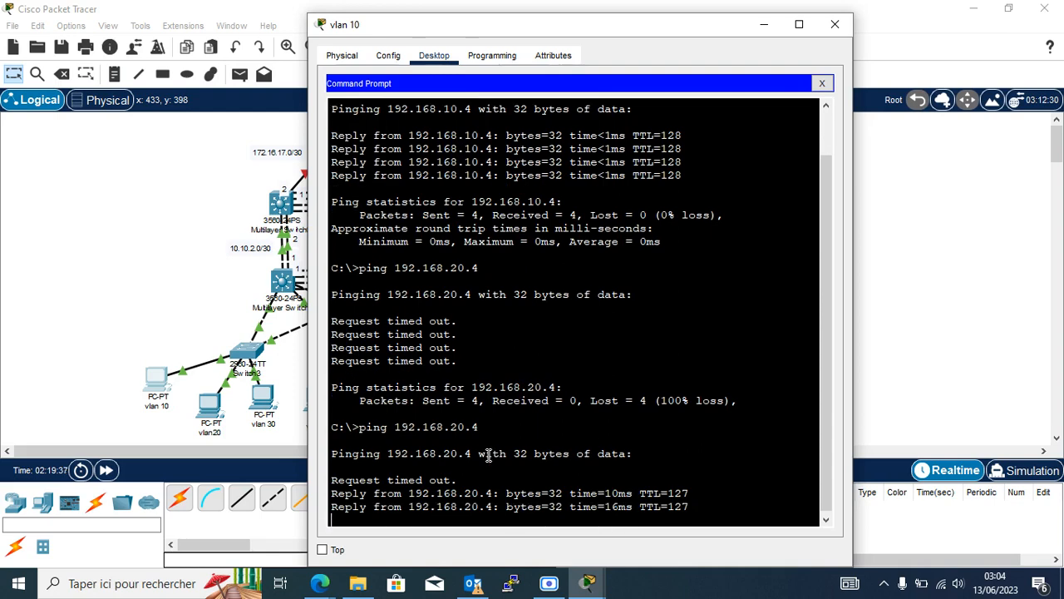
key(Up)
key(Return)
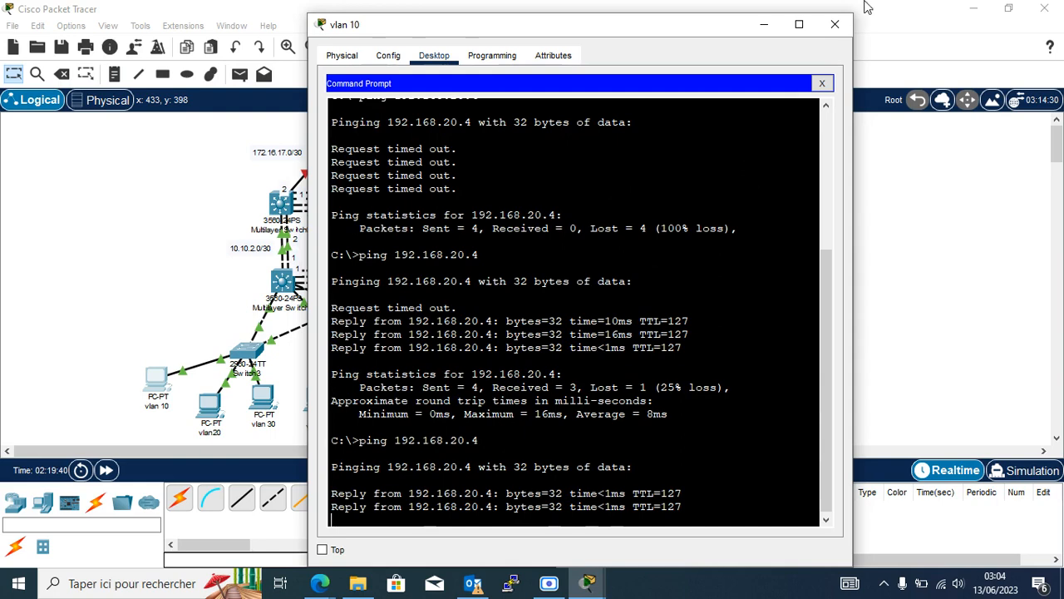
click(770, 26)
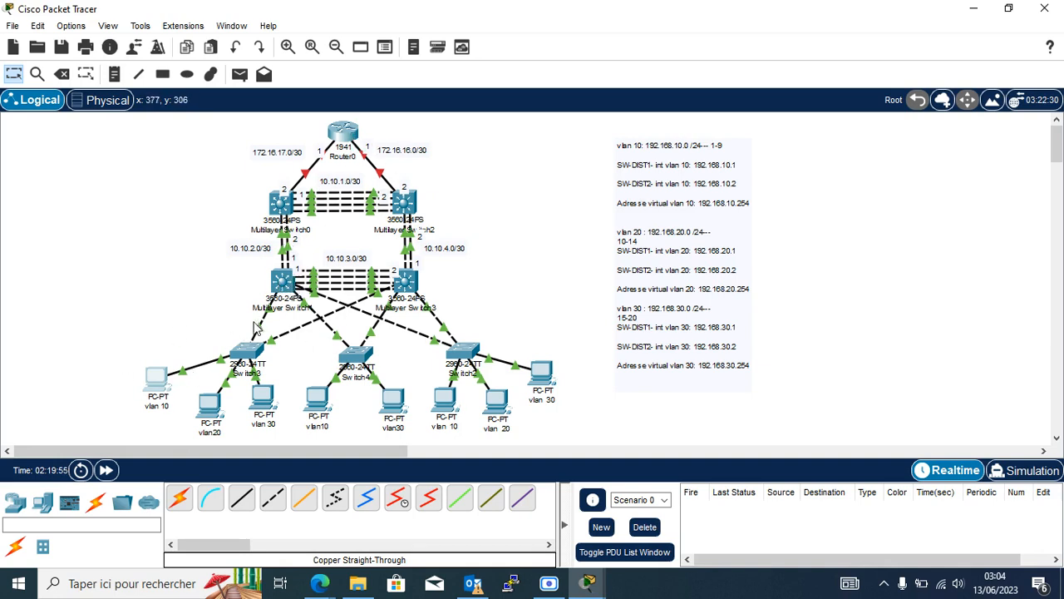
Step: Start OSPF process 1 on SW-D1 (Multilayer Switch1) with router ospf 1 in global configuration mode
mouse_move(284, 286)
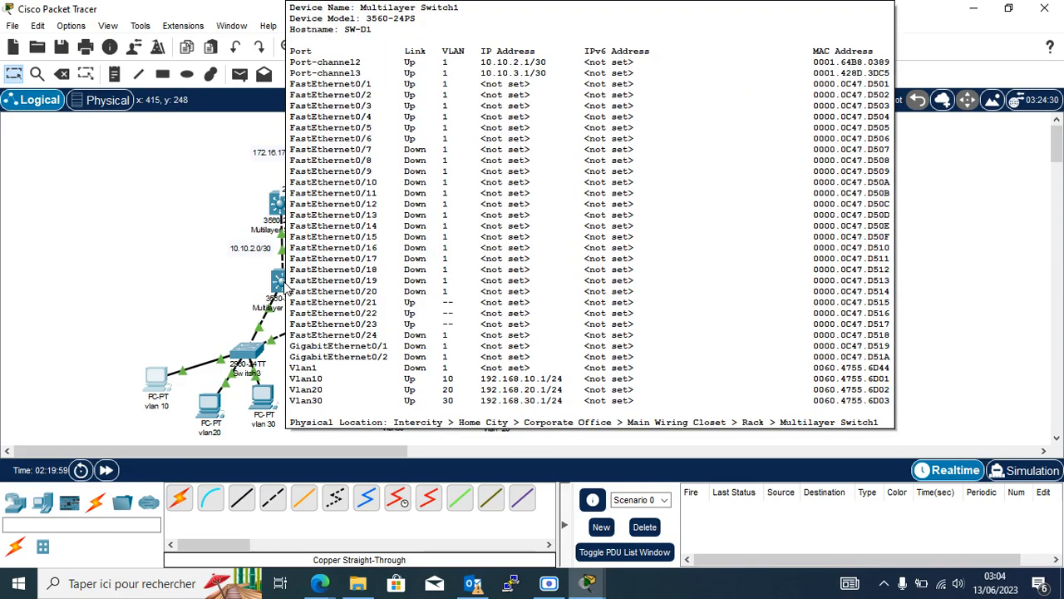
click(285, 285)
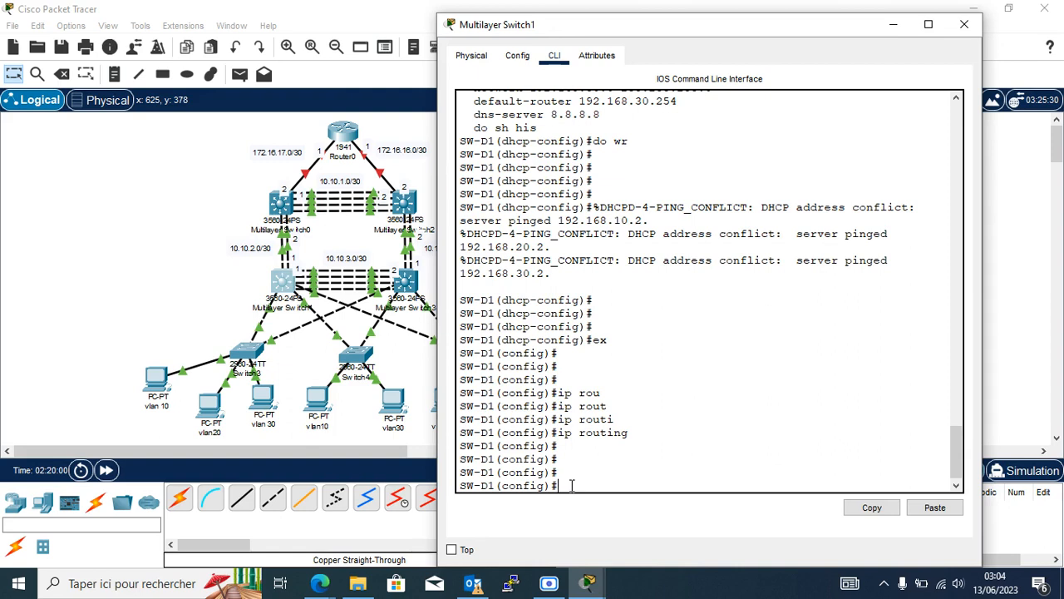
text(dou)
key(Tab)
key(BackSpace)
key(BackSpace)
text(ro)
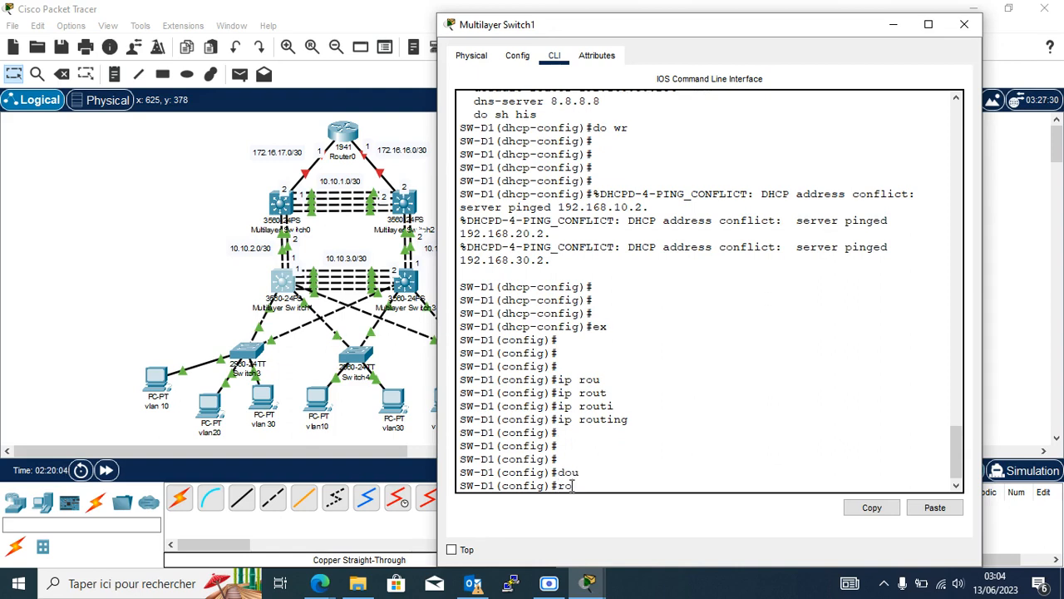
text(u)
key(Tab)
text(os)
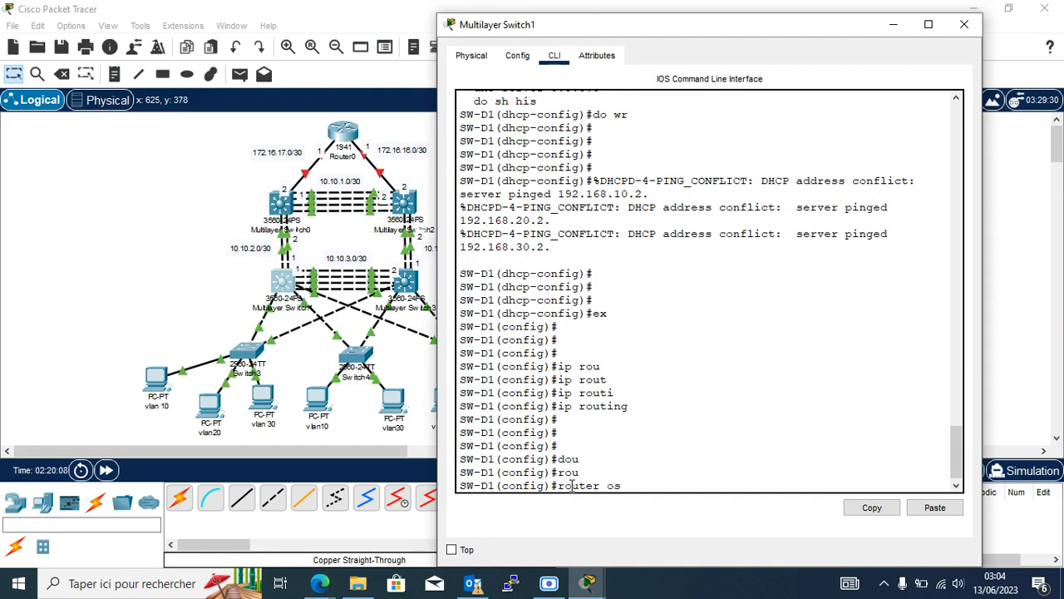
text(p)
key(Tab)
text(1)
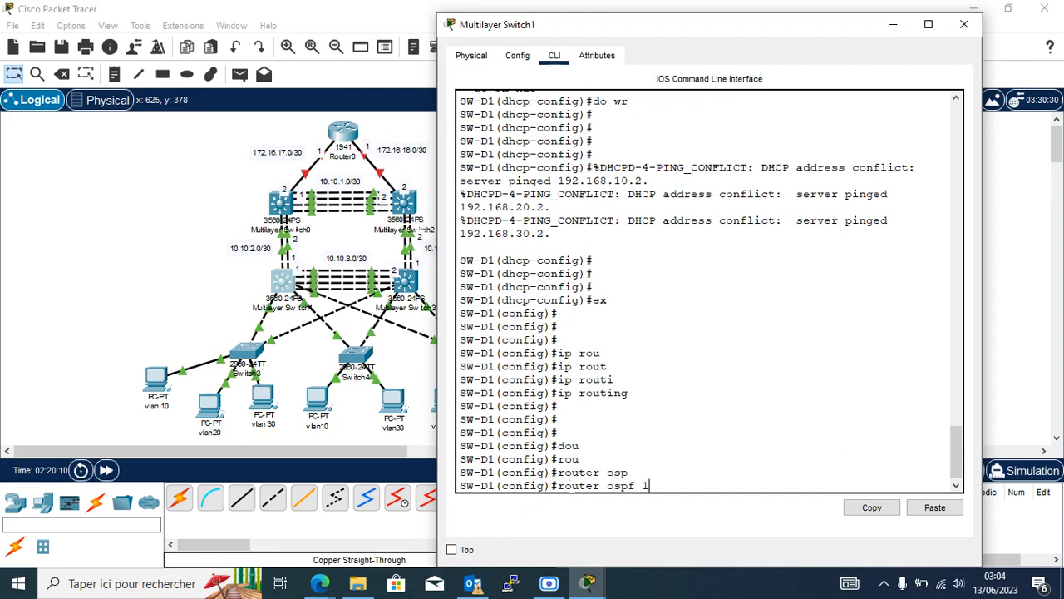
key(Return)
Step: Advertise network 192.168.10.0 with wildcard 0.0.0.255 in area 0 under OSPF on SW-D1
text(net)
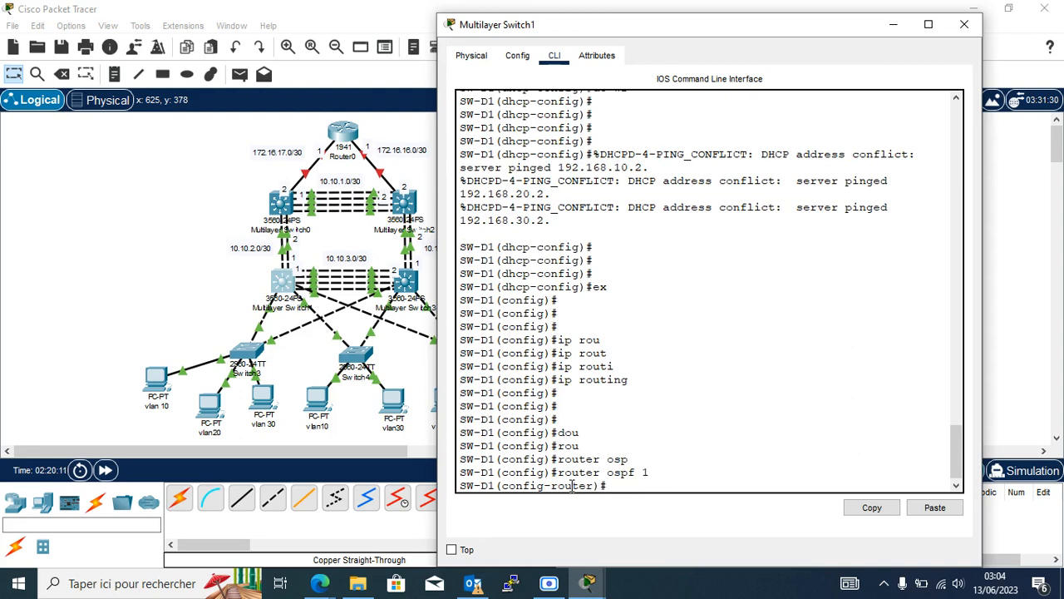
key(Tab)
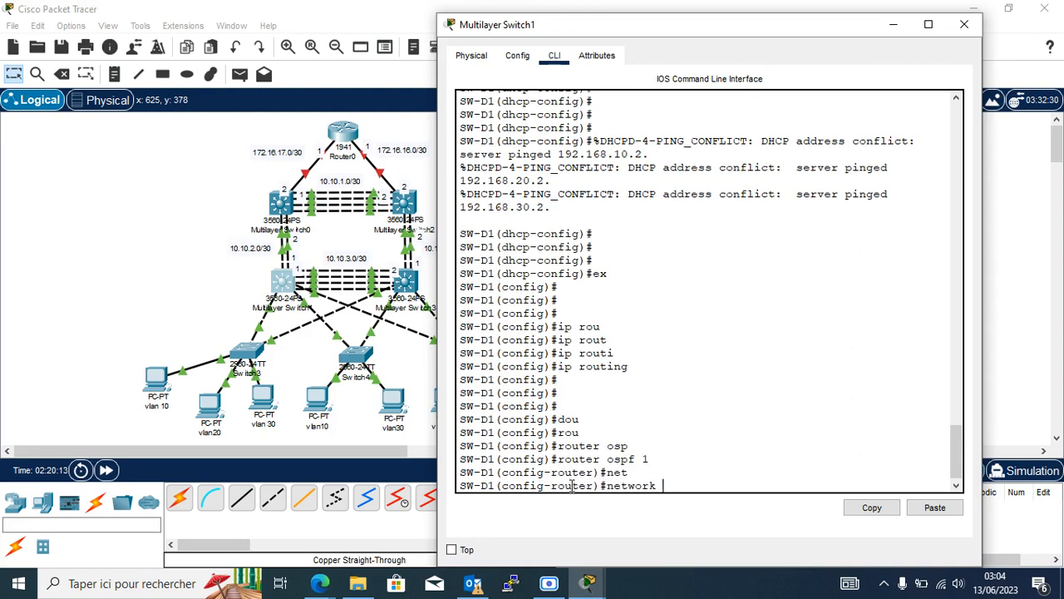
text(192.168.10.0 0.0.0)
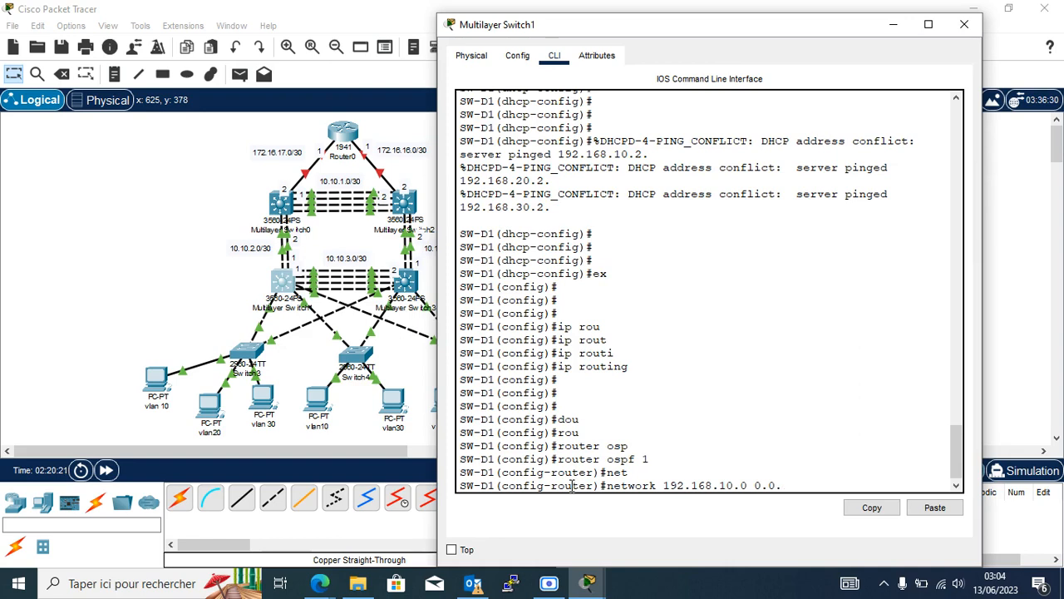
text(.255)
key(Return)
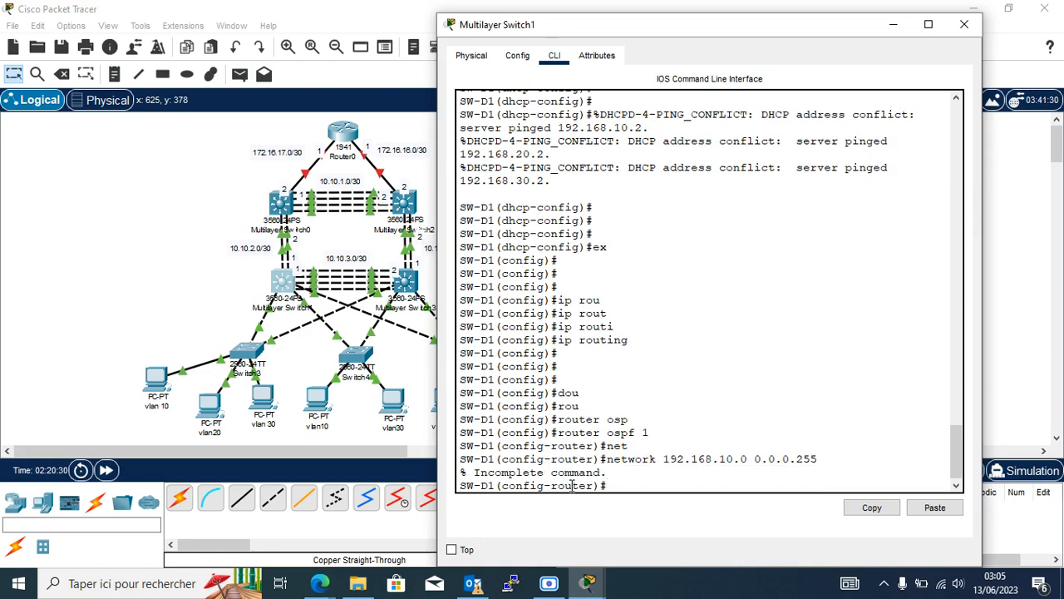
key(Up)
text(ar)
key(Tab)
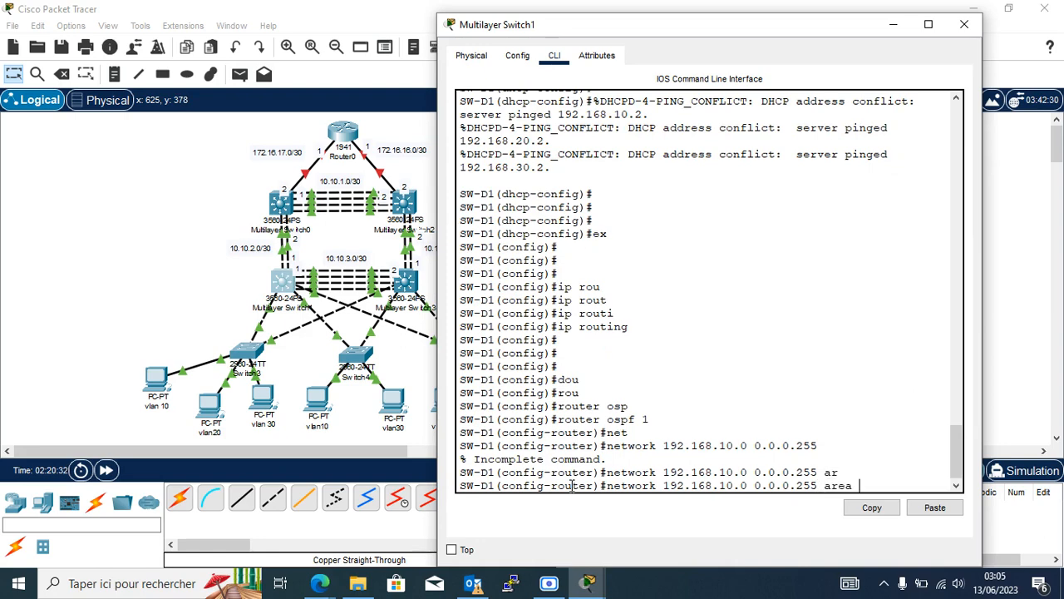
text(0)
key(Return)
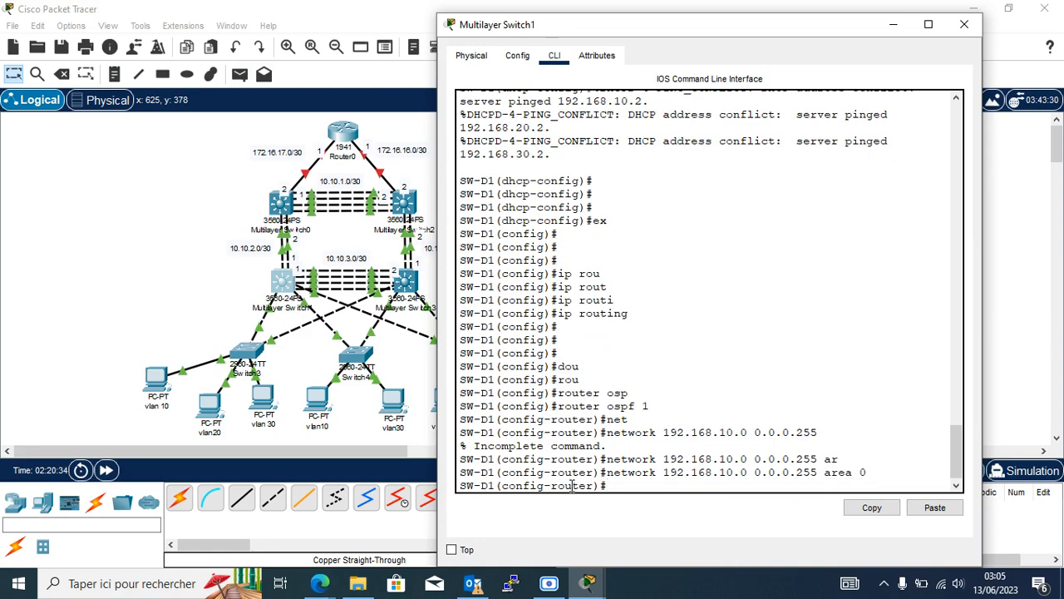
Step: Advertise network 192.168.20.0 0.0.0.255 in area 0 on SW-D1 by reusing the previous network command
key(Up)
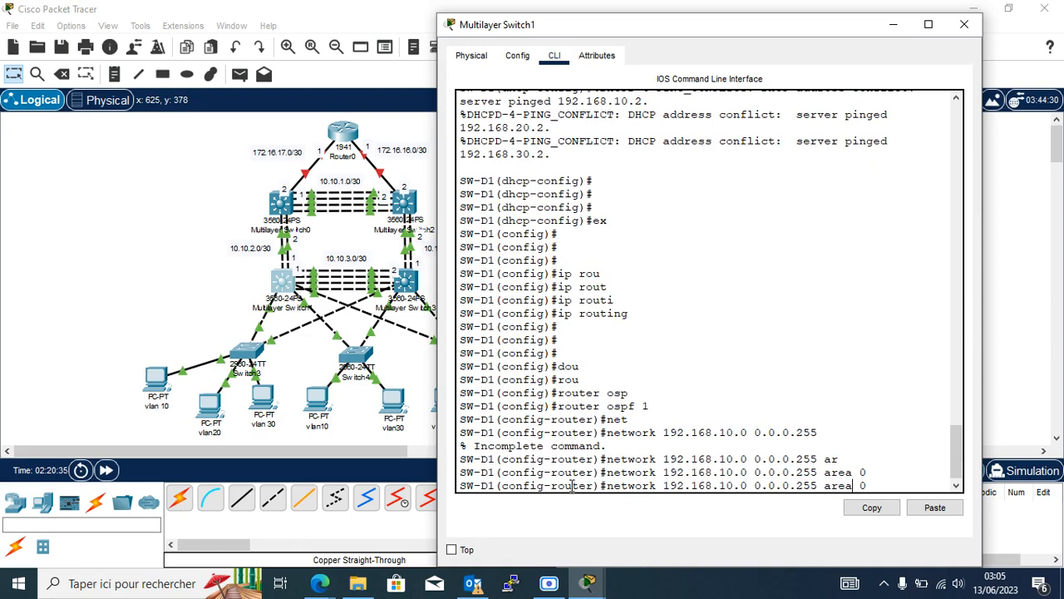
key(Left)
key(Left)
key(BackSpace)
text(2)
key(Return)
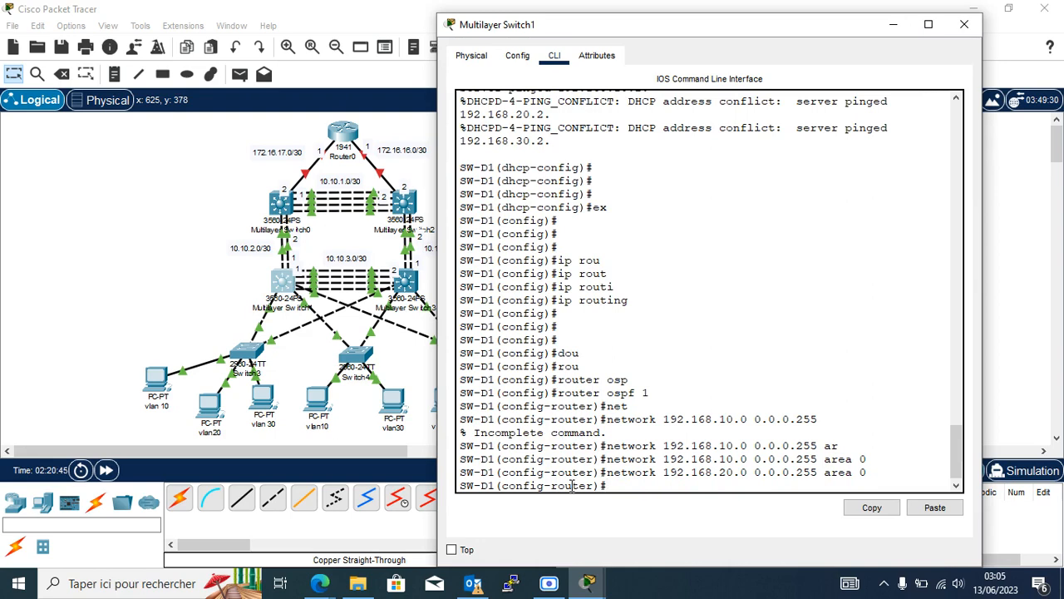
Step: Advertise network 192.168.30.0 0.0.0.255 in area 0 on SW-D1 by editing the previous network command
key(Up)
key(Left)
key(Left)
key(Left)
key(Left)
key(Left)
key(Left)
key(Left)
key(Left)
key(Left)
key(Left)
key(Left)
key(Left)
key(Left)
key(Left)
key(Left)
key(Left)
key(Left)
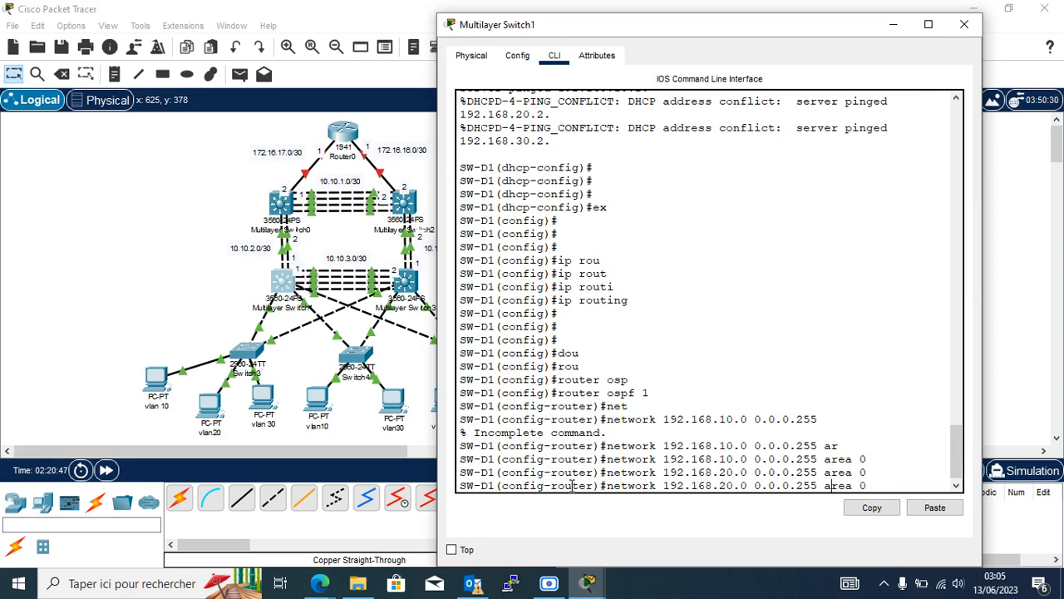
key(Left)
key(Left)
key(BackSpace)
text(3)
key(Return)
key(Return)
key(Return)
key(Return)
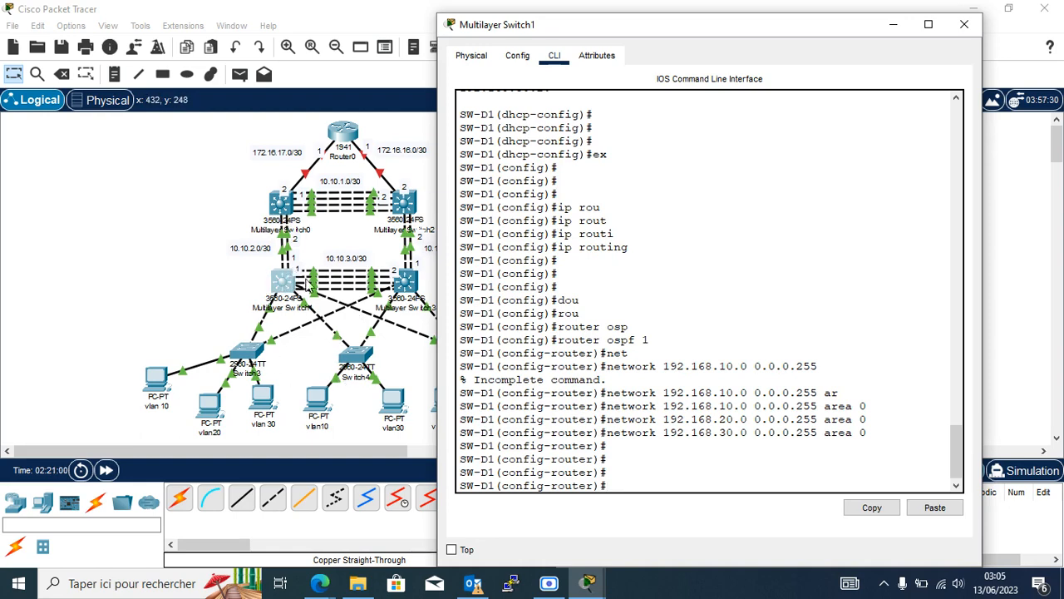
Step: Advertise the link network 10.10.2.0 with wildcard 0.0.0.3 in area 0 on SW-D1, editing the last network command
key(Up)
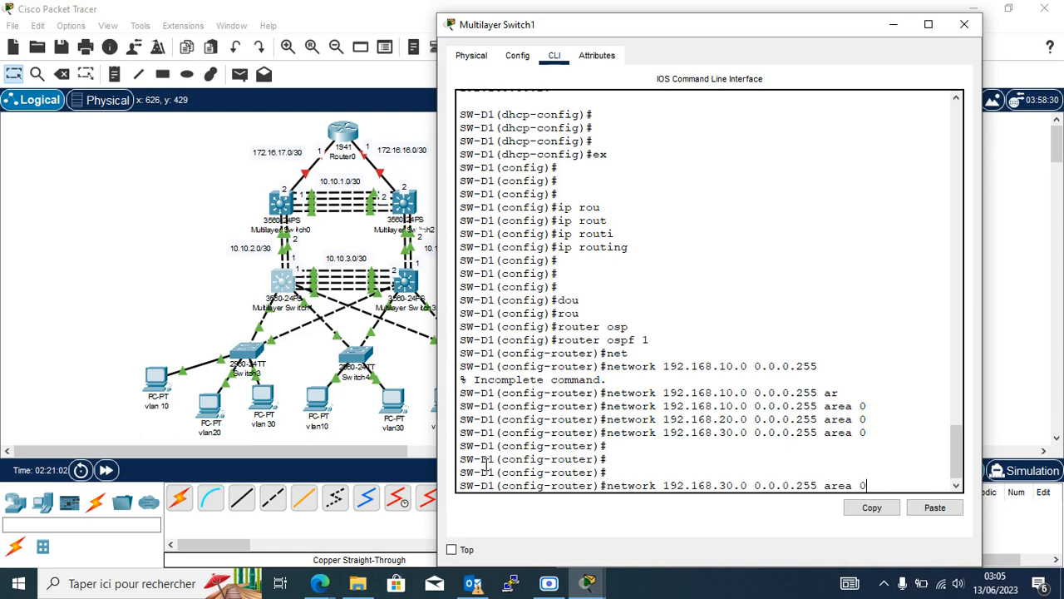
key(Left)
key(Left)
key(Left)
key(Left)
key(Left)
key(Left)
key(Left)
key(Left)
key(BackSpace)
key(BackSpace)
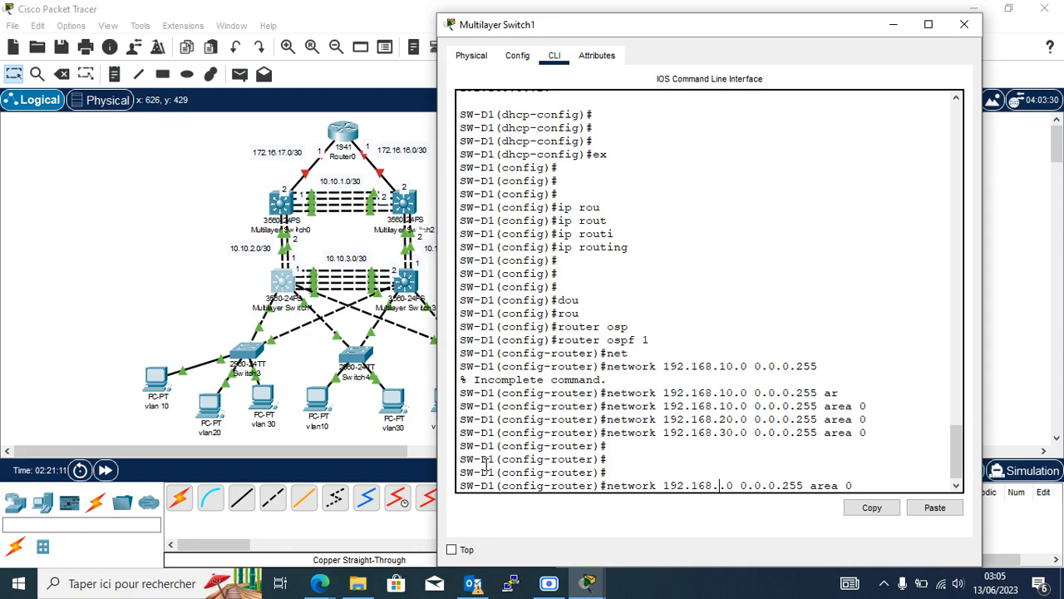
text(2)
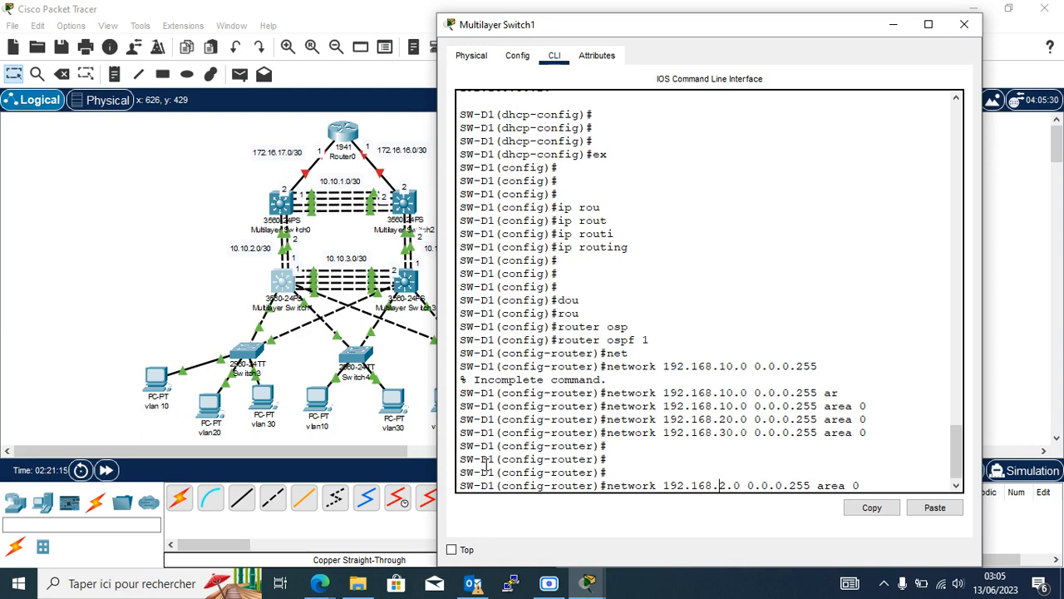
key(BackSpace)
key(BackSpace)
key(BackSpace)
key(BackSpace)
key(BackSpace)
key(BackSpace)
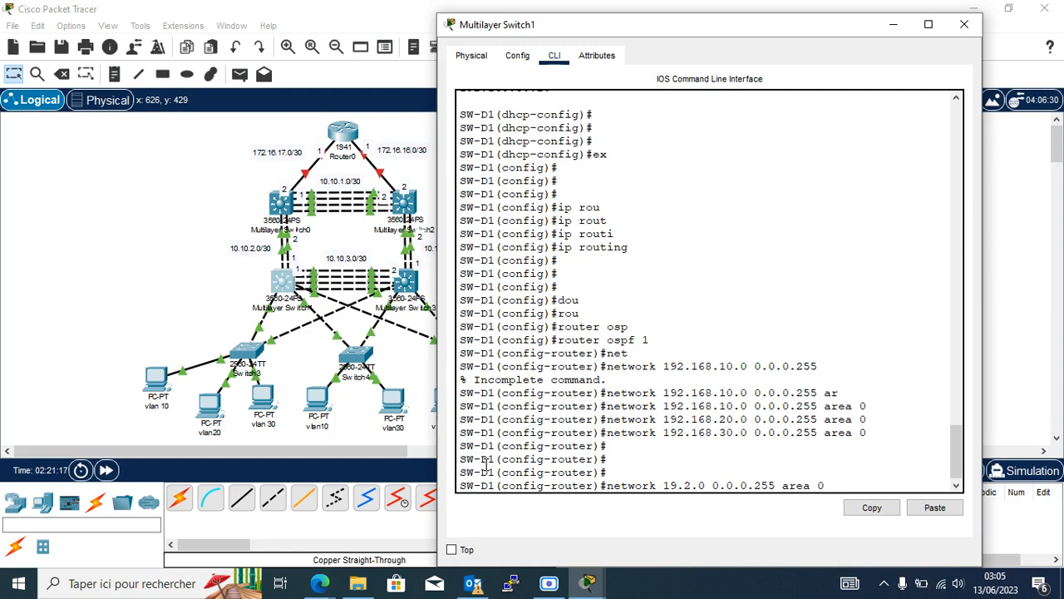
text(0.10.)
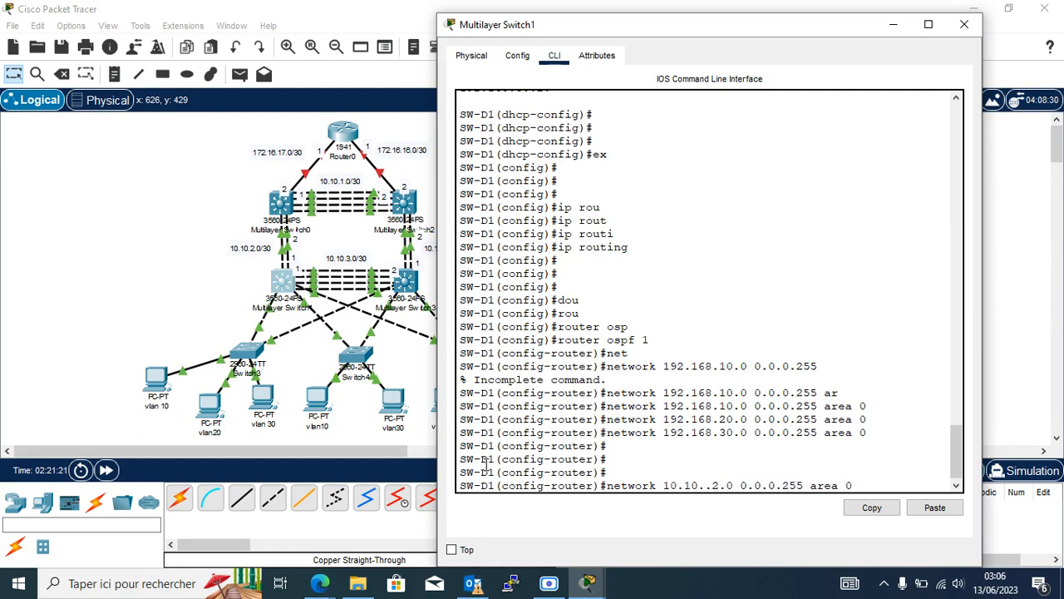
key(BackSpace)
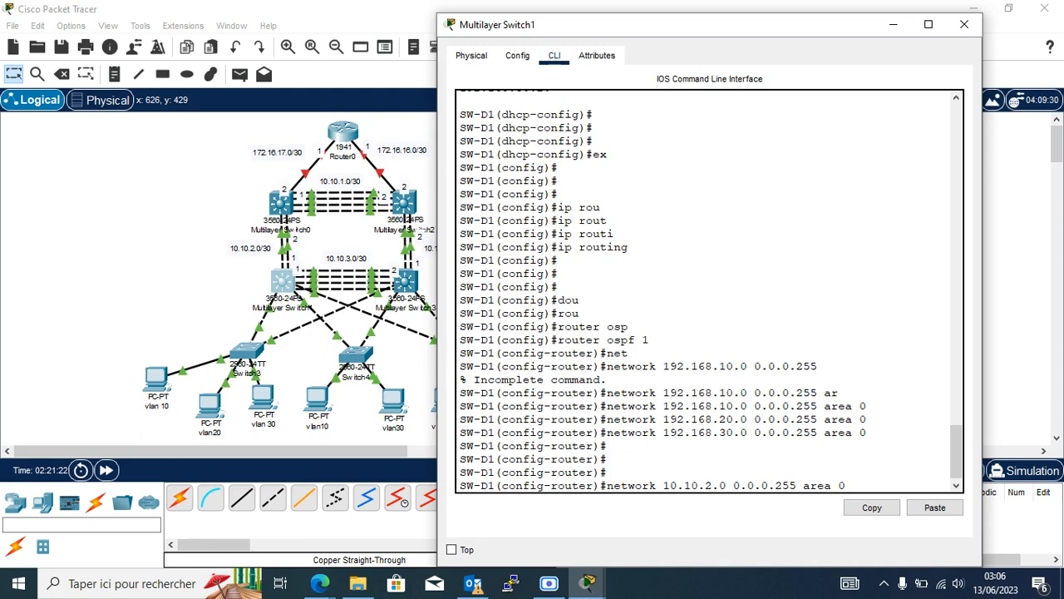
key(Right)
key(Right)
key(Right)
key(Right)
key(Right)
key(Right)
key(Right)
key(Right)
key(Right)
key(Right)
key(Right)
key(BackSpace)
key(BackSpace)
key(BackSpace)
text(3)
key(Return)
Step: Advertise the link network 10.10.3.0 0.0.0.3 in area 0 on SW-D1 by editing the previous network command
key(Up)
key(Left)
key(Left)
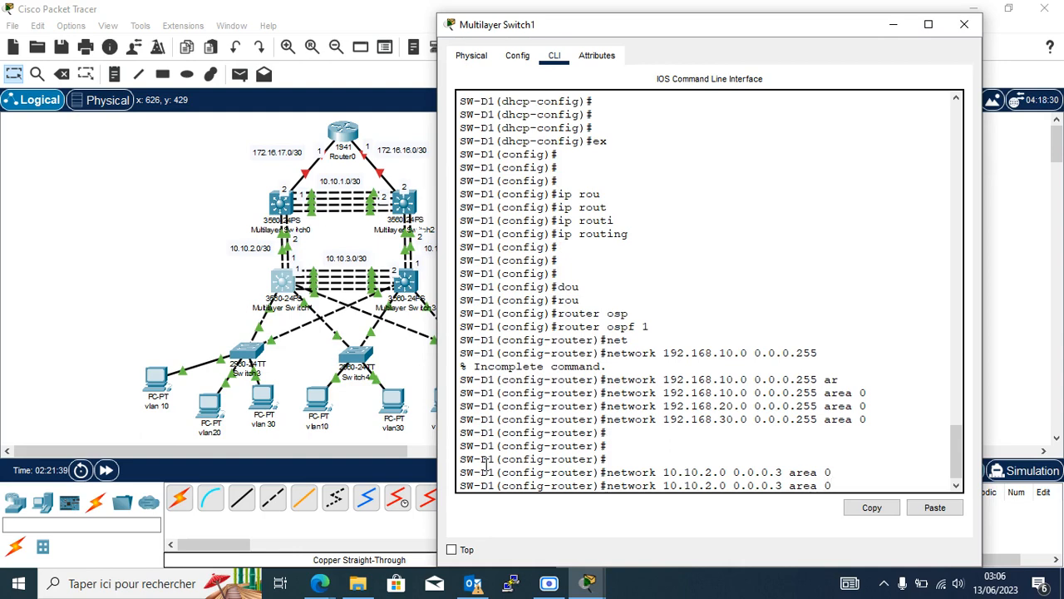
key(Left)
key(Left)
key(Left)
key(Left)
key(Left)
key(Left)
key(Left)
key(Left)
key(Left)
key(Left)
key(Left)
key(Left)
key(Left)
key(Left)
key(Left)
key(BackSpace)
text(3)
key(Return)
key(Return)
key(Return)
key(Return)
key(Return)
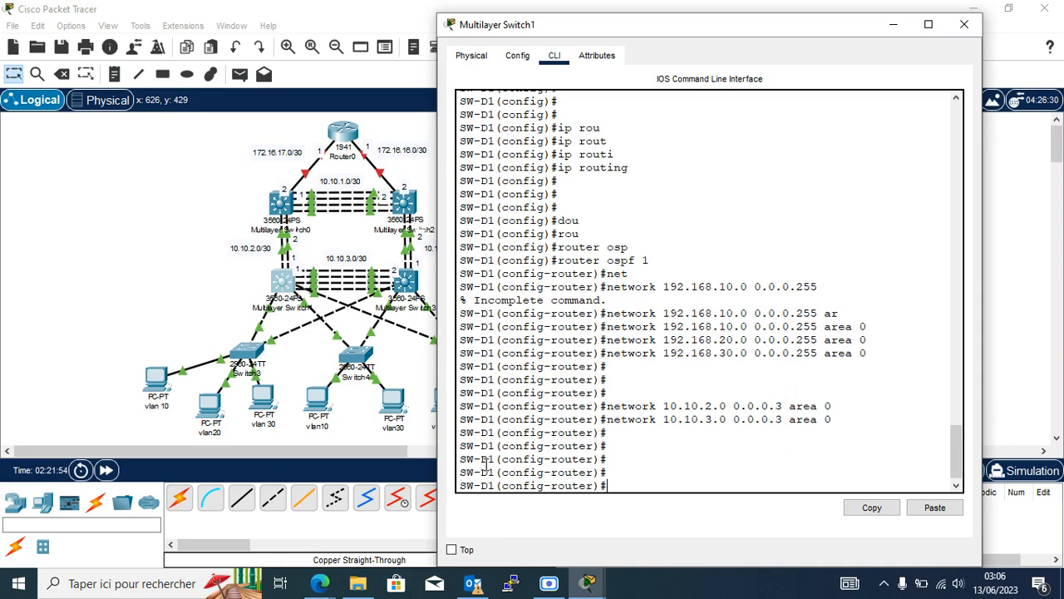
Step: List SW-D1's command history with do sh his and copy the lines from router ospf 1 through network 192.168.30.0 0.0.0.255 area 0
text(do sh his)
key(Return)
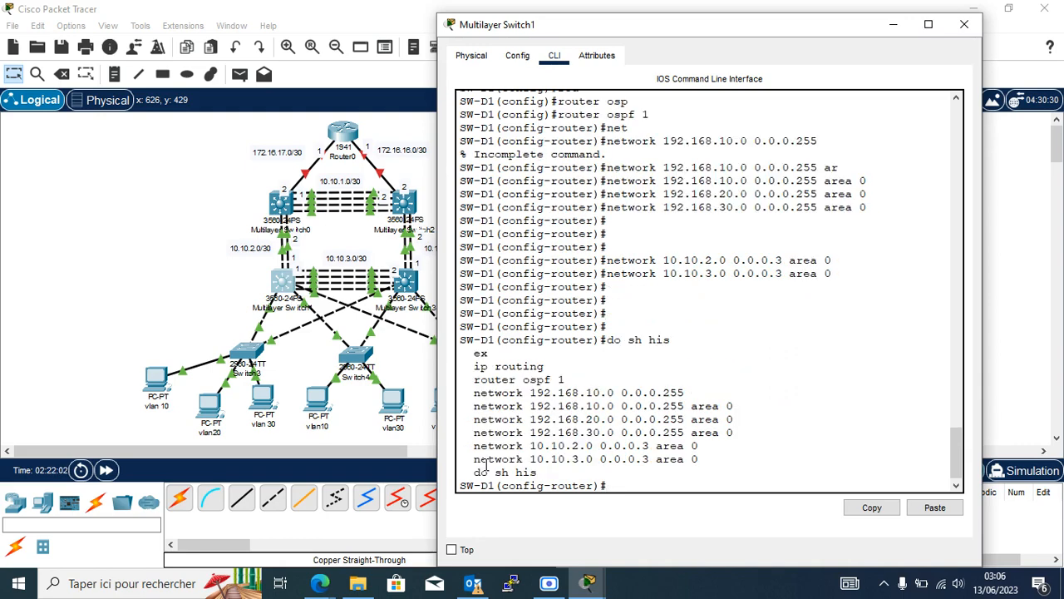
drag(474, 379, 707, 461)
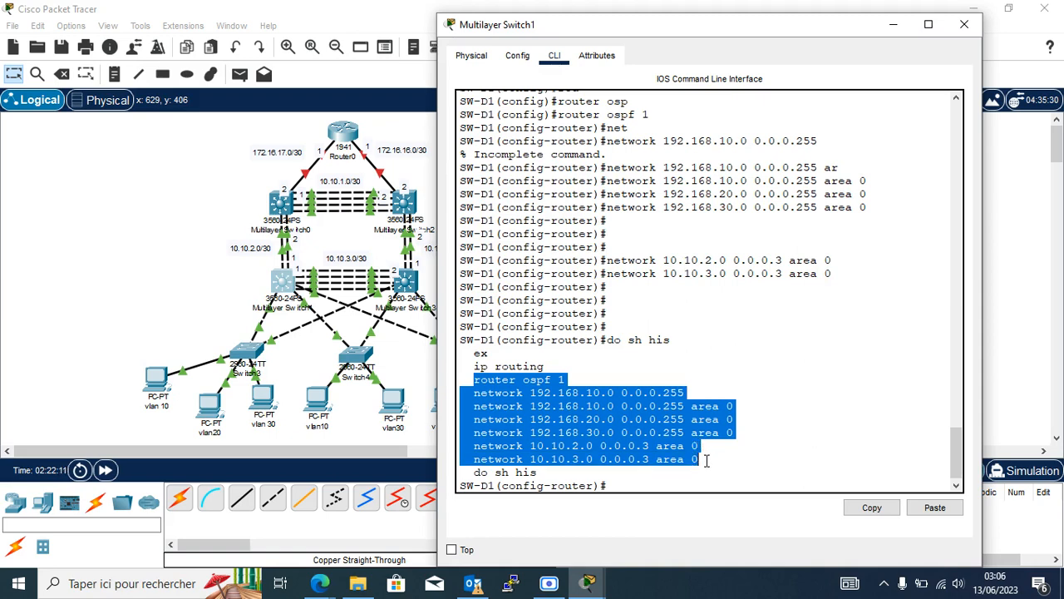
drag(707, 461, 733, 431)
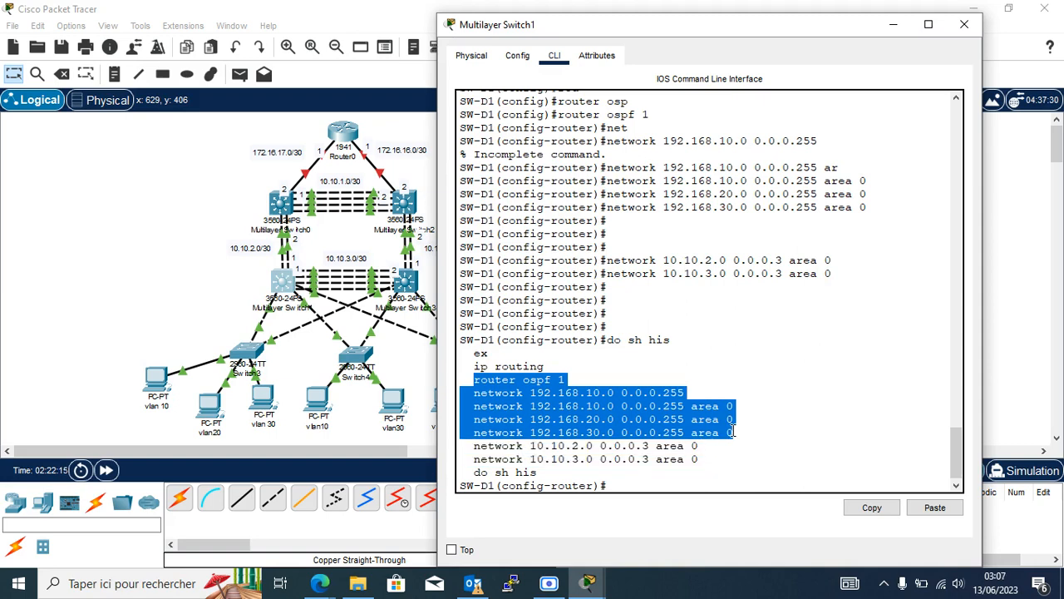
click(889, 511)
Step: Paste the copied OSPF process 1 and VLAN network commands into the CLI of SW-D2 (Multilayer Switch3)
click(407, 281)
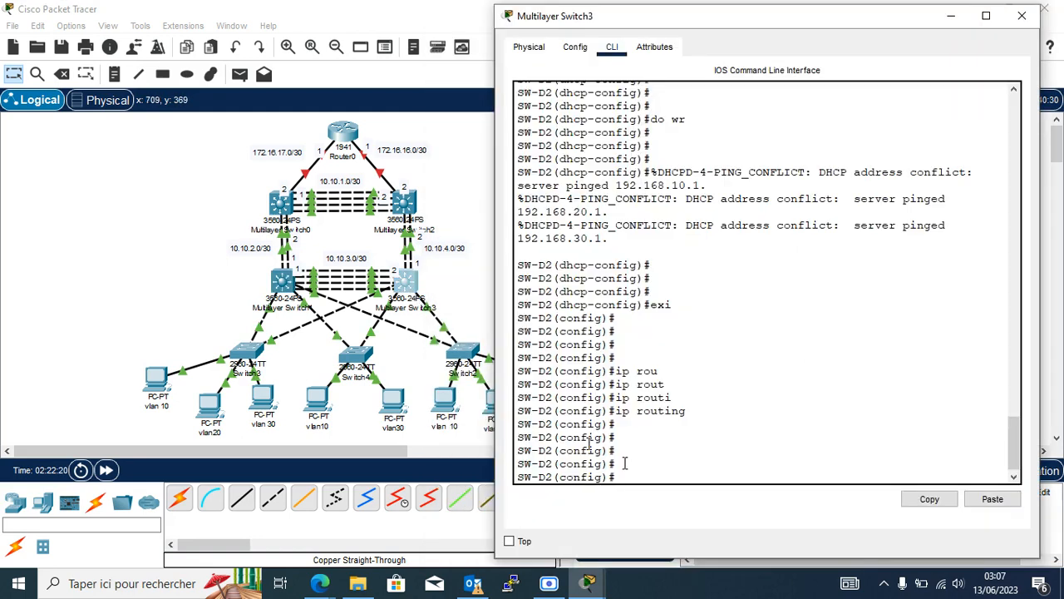
click(991, 499)
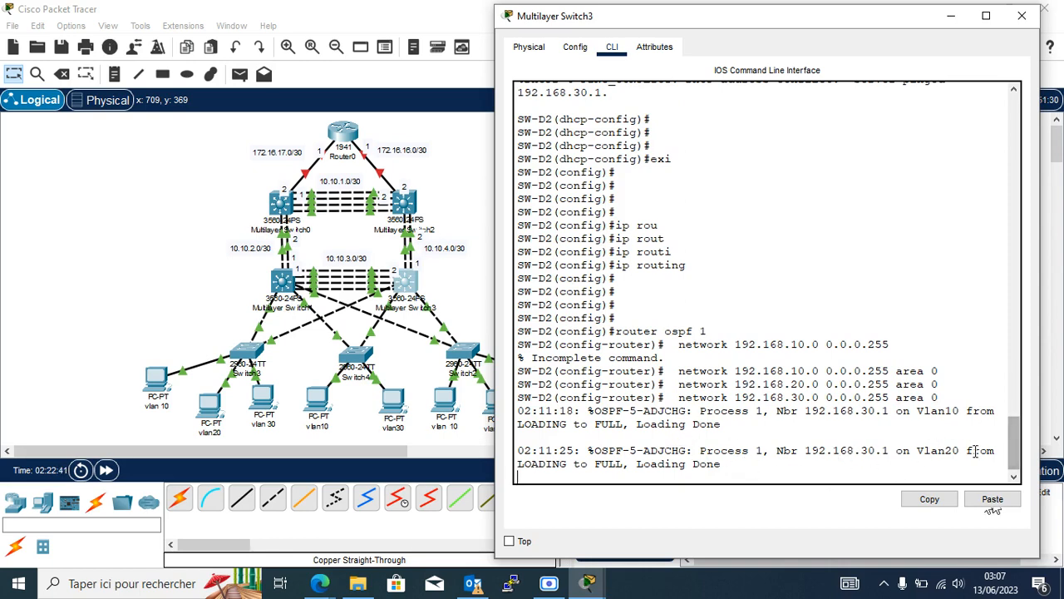
click(728, 468)
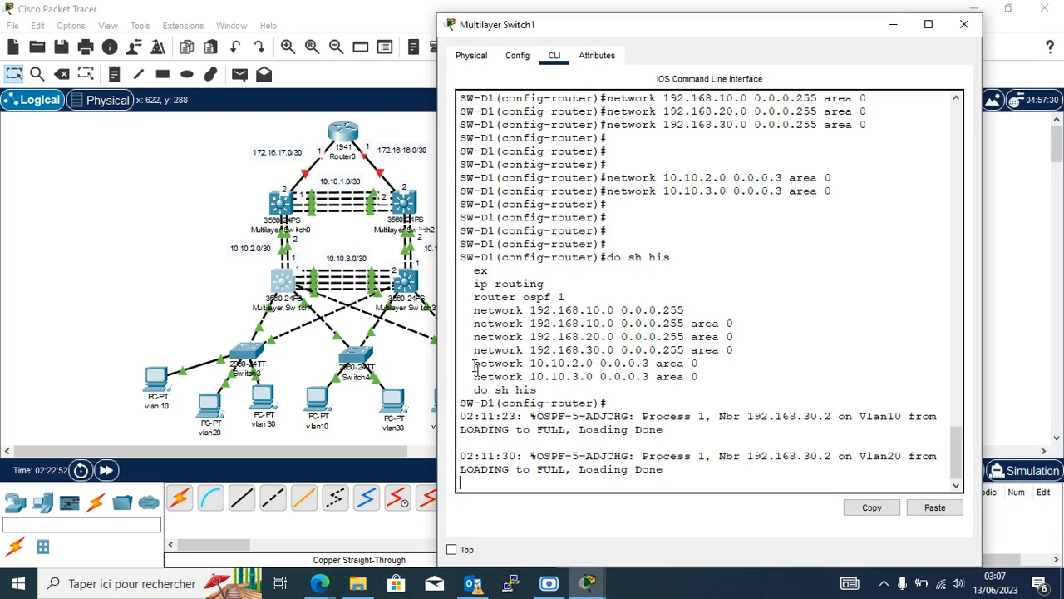
Step: Copy network 10.10.3.0 0.0.0.3 area 0 from SW-D1's command history and run it in SW-D2's OSPF configuration
drag(474, 376, 700, 378)
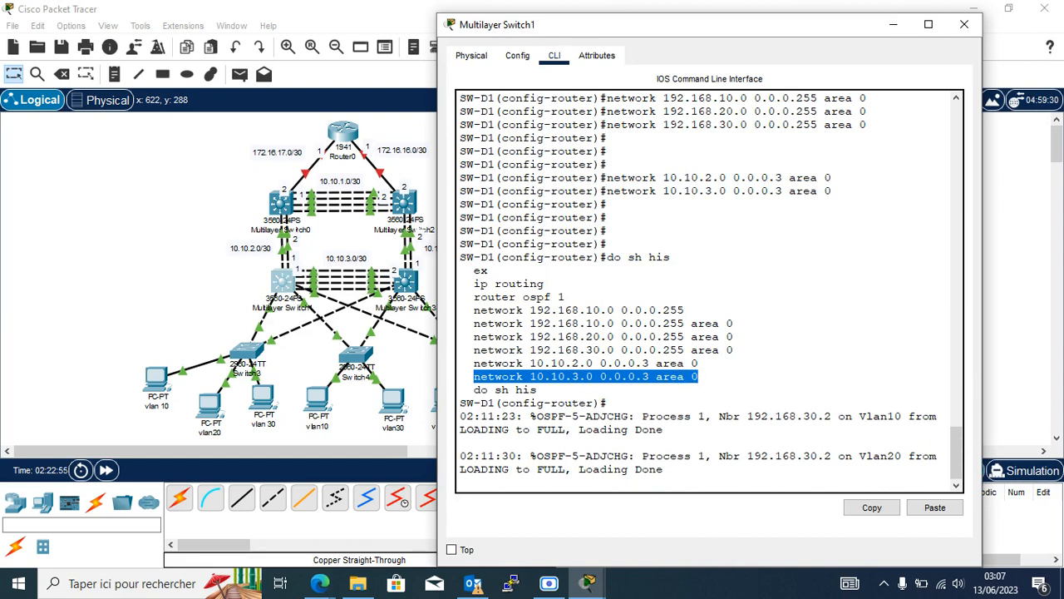
right_click(698, 376)
click(711, 385)
click(404, 293)
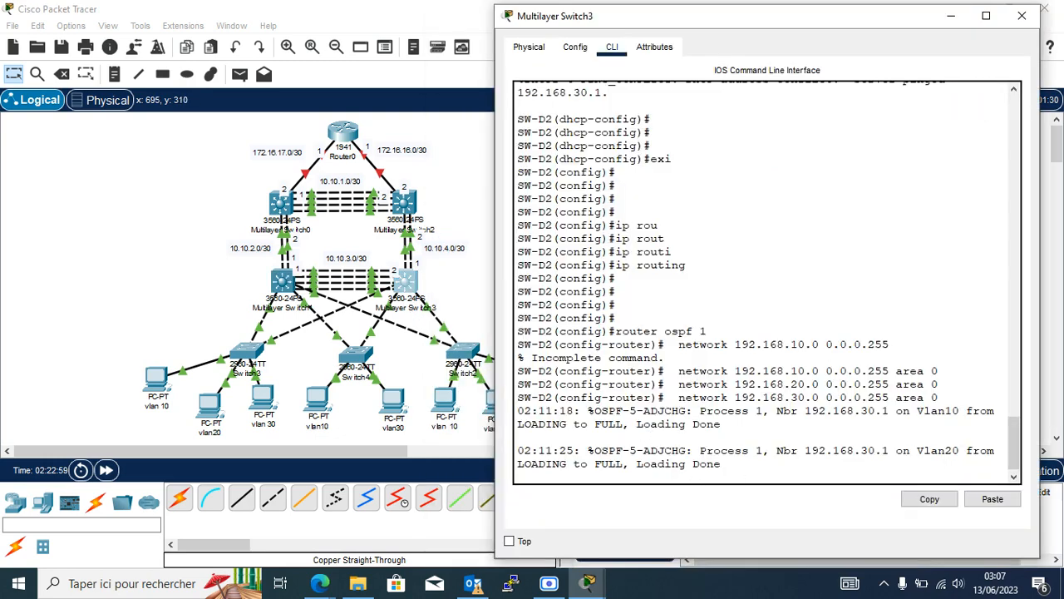
key(Return)
key(Return)
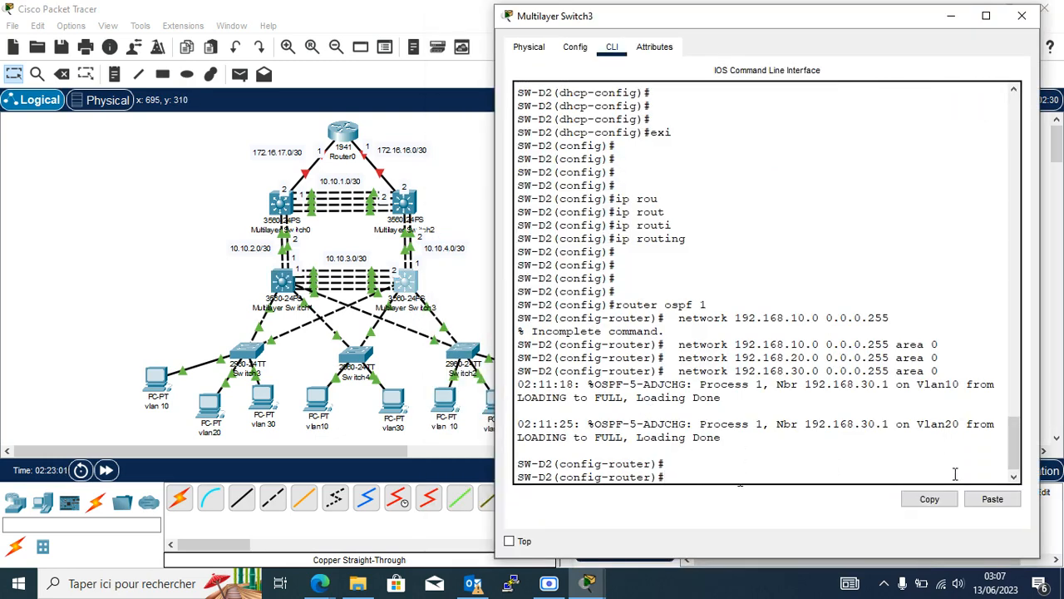
click(992, 500)
key(Return)
key(Return)
key(Return)
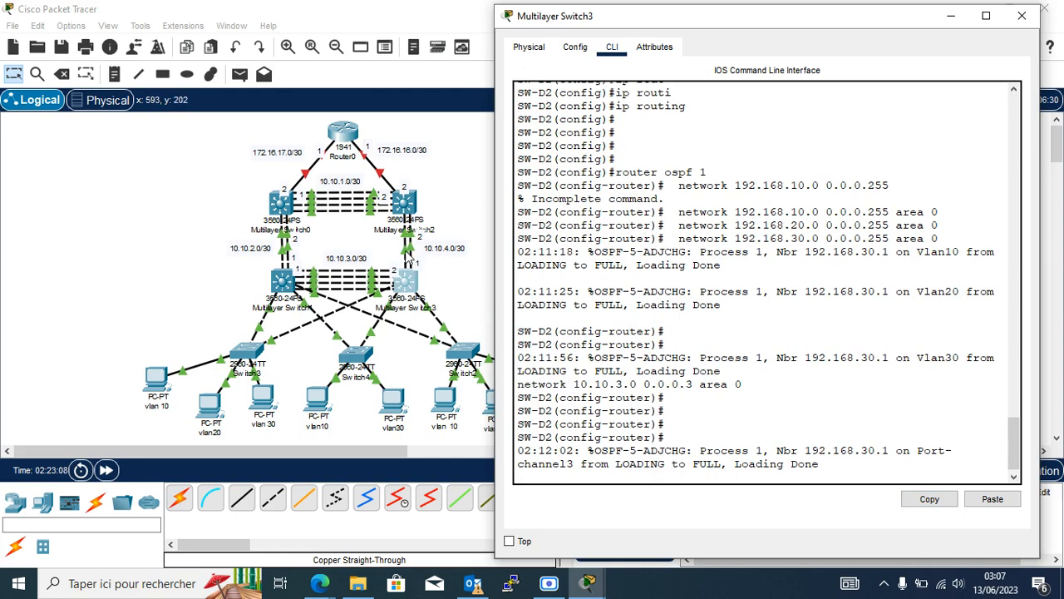
Step: Advertise the link network 10.10.4.0 0.0.0.3 in area 0 on SW-D2 by editing the pasted 10.10.3.0 network command
key(Return)
key(Return)
key(Return)
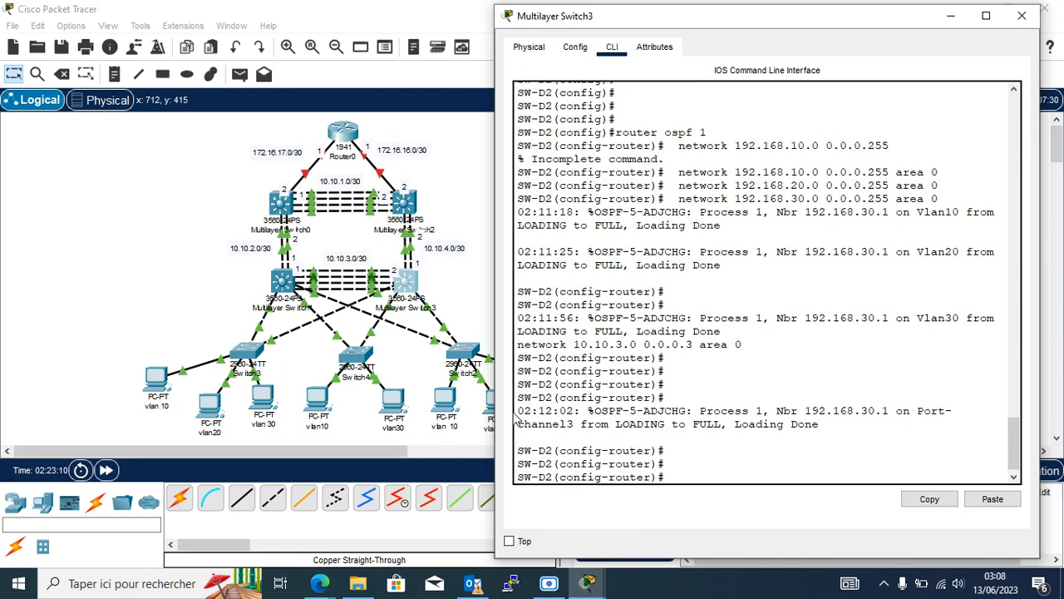
key(ctrl+v)
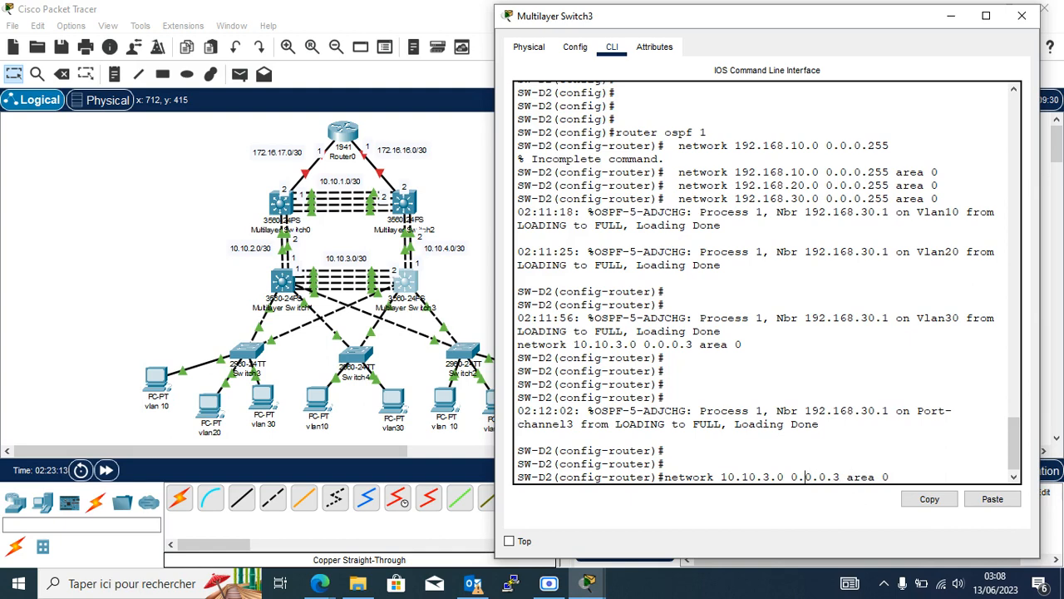
key(Left)
key(Left)
key(Left)
key(Left)
key(Left)
key(BackSpace)
text(4)
key(Return)
key(Return)
key(Return)
key(Return)
key(Return)
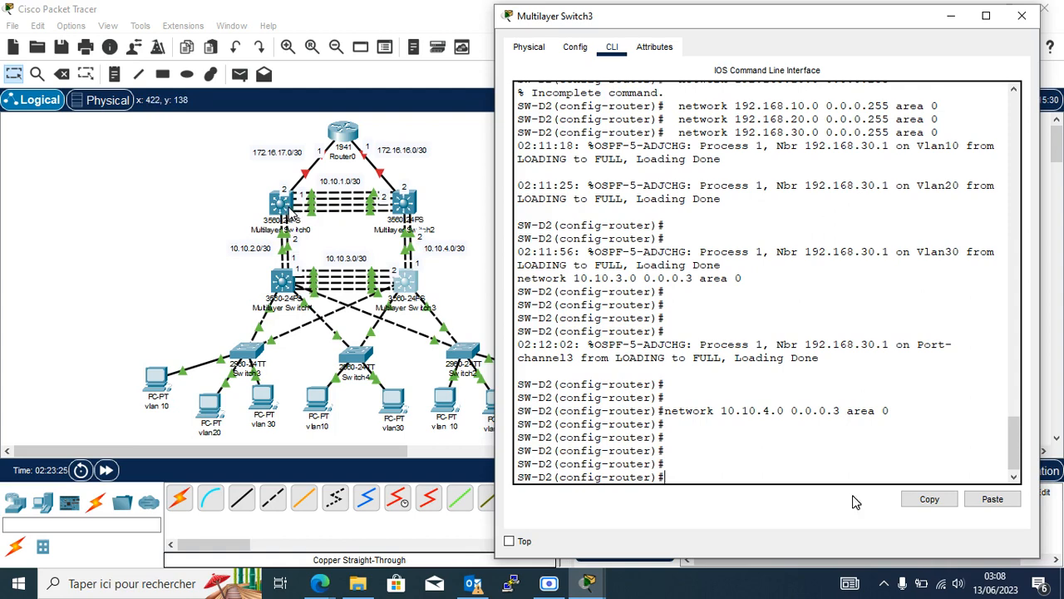
Step: Open the CLI of SW-CORE1 (Multilayer Switch0) and enter global configuration mode
click(290, 209)
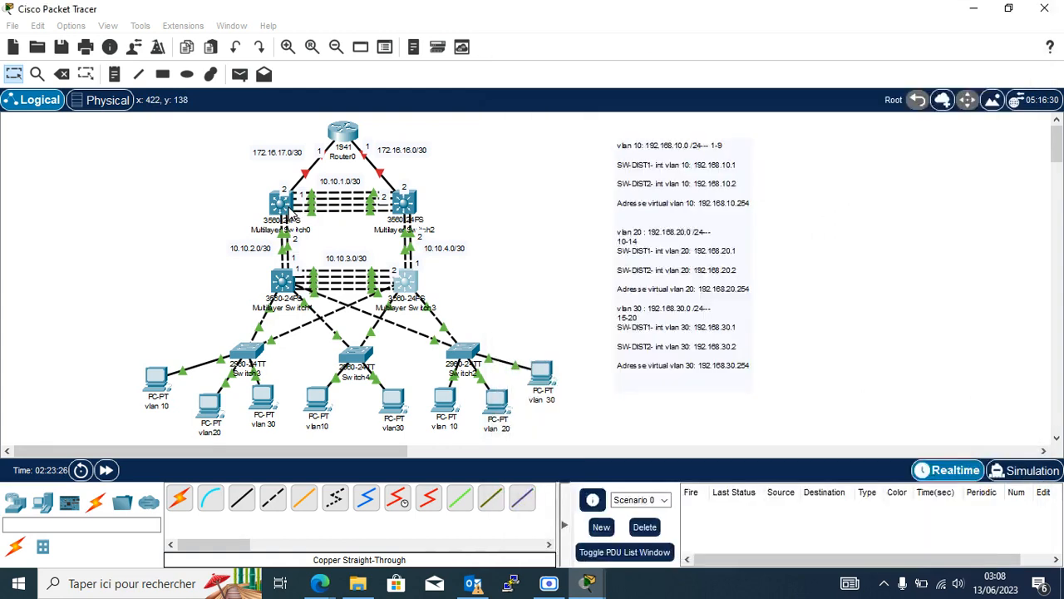
click(554, 446)
key(Return)
key(Return)
key(Return)
key(Return)
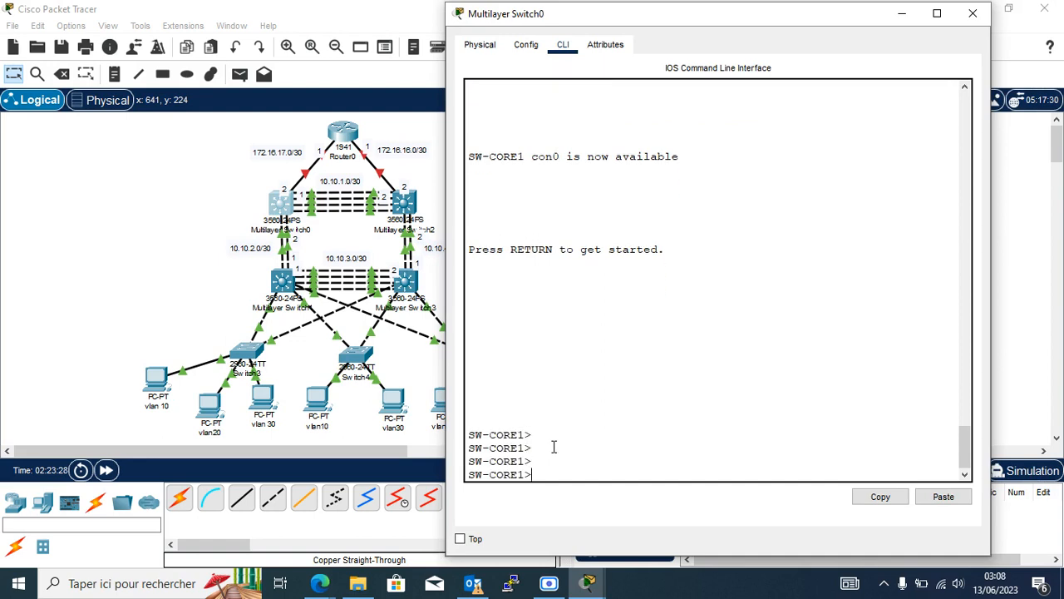
text(en)
key(Return)
key(Return)
key(Return)
text(con,f t)
key(Return)
key(Return)
key(Return)
key(Return)
text(conf t)
key(Return)
key(Return)
key(Return)
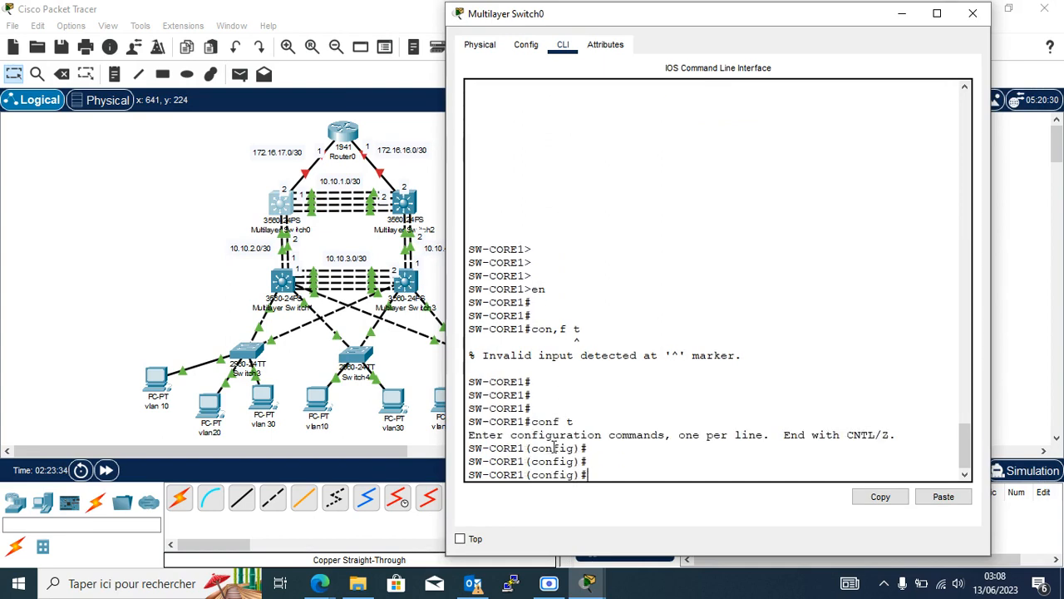
Step: Try to start OSPF process 1 on SW-CORE1 with router ospf 1
text(rou)
key(Tab)
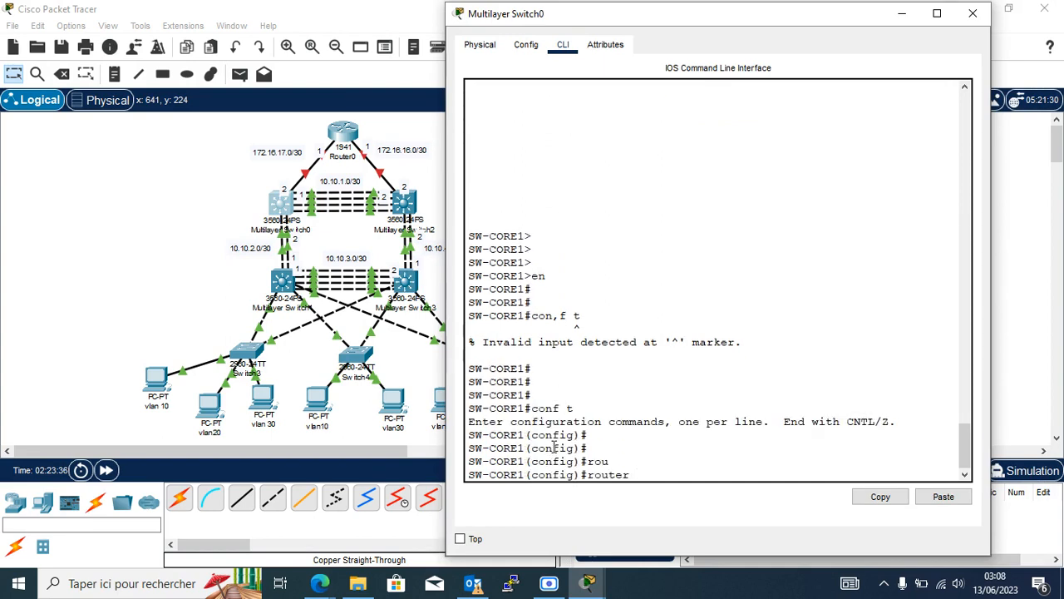
text(os)
key(Tab)
text(1)
key(Return)
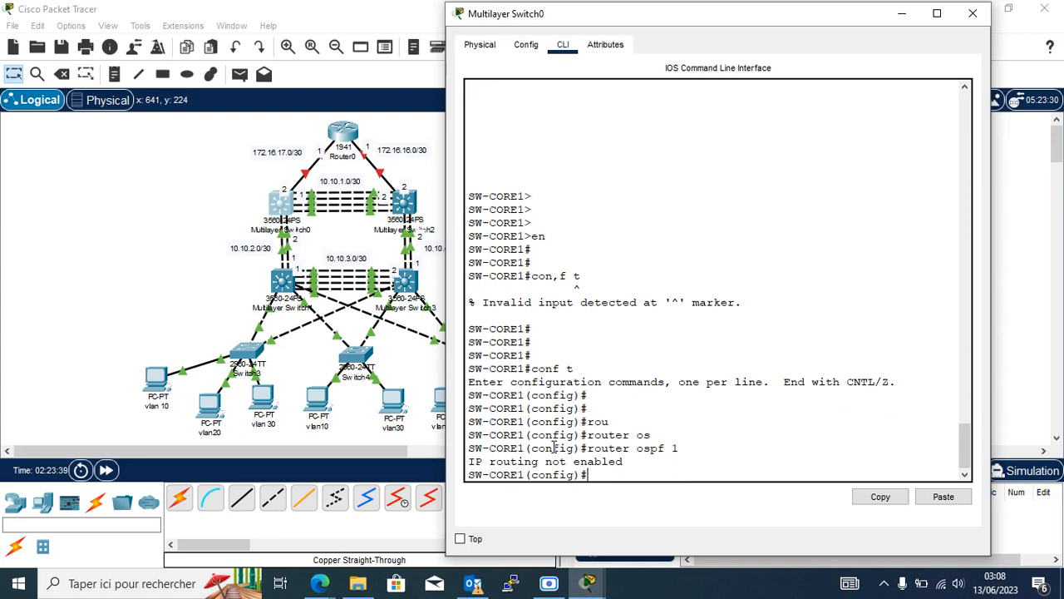
Step: Enable IP routing on SW-CORE1 with the ip routing command
text(ip rou)
key(Tab)
text(ti)
key(Tab)
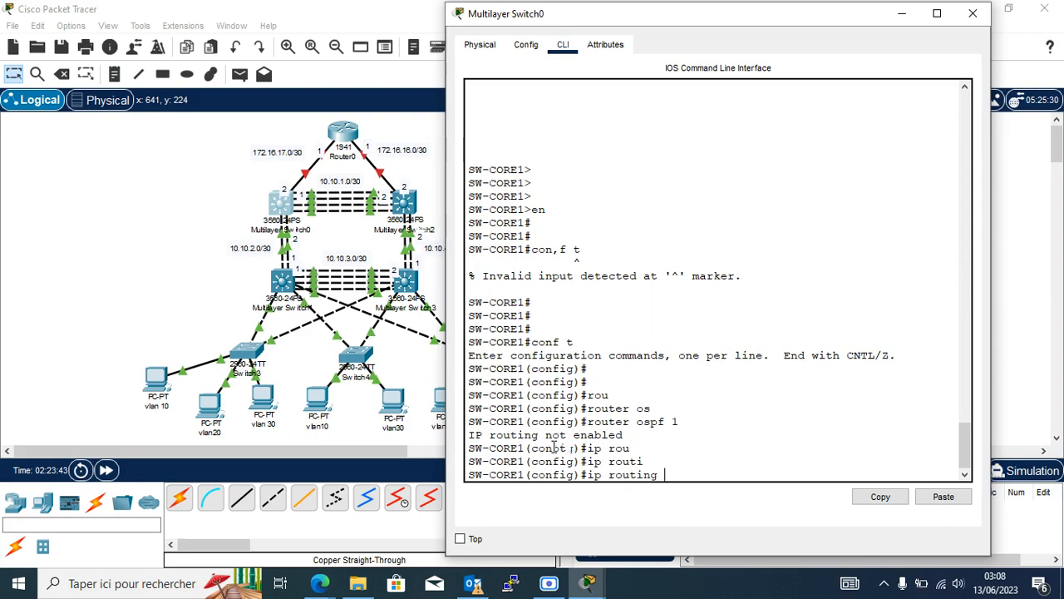
key(Return)
Step: Start OSPF process 1 on SW-CORE1 with router ospf 1
text(rou)
key(Tab)
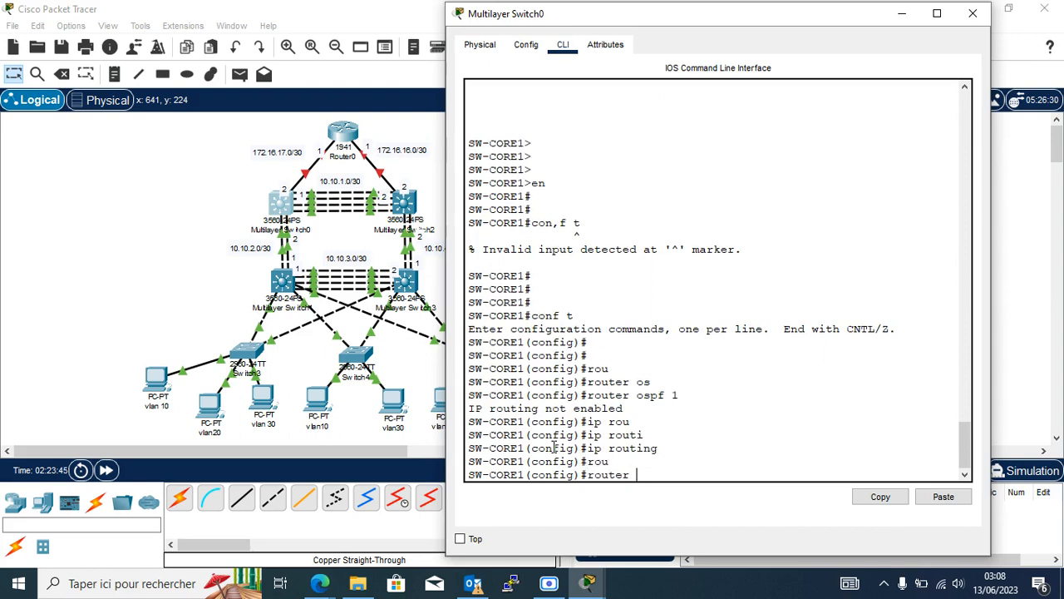
text(os)
key(Tab)
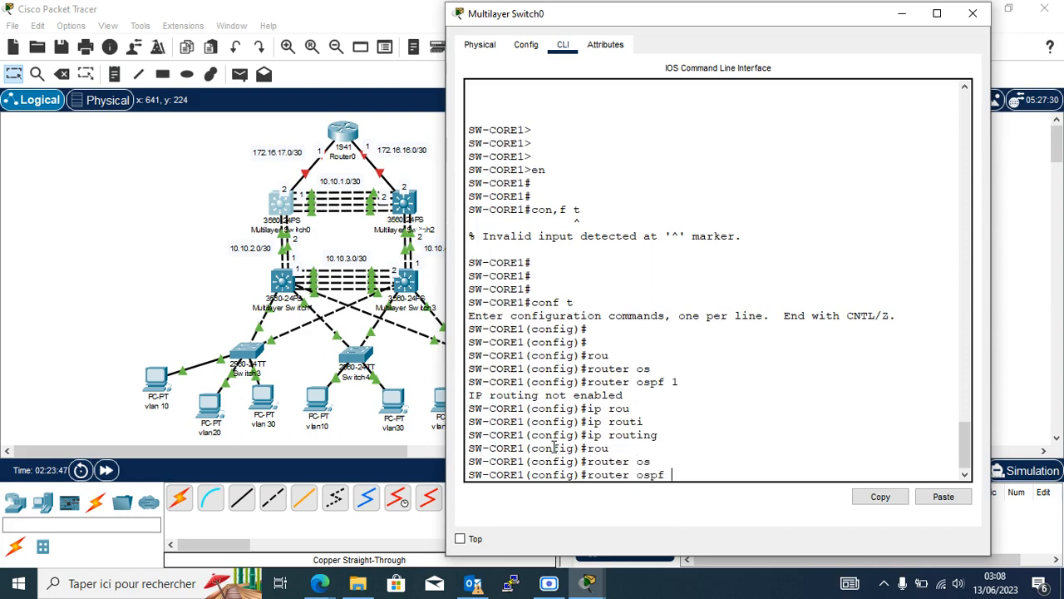
text(1)
key(Return)
Step: Advertise the link network 10.10.2.0 0.0.0.3 in area 0 on SW-CORE1
text(net)
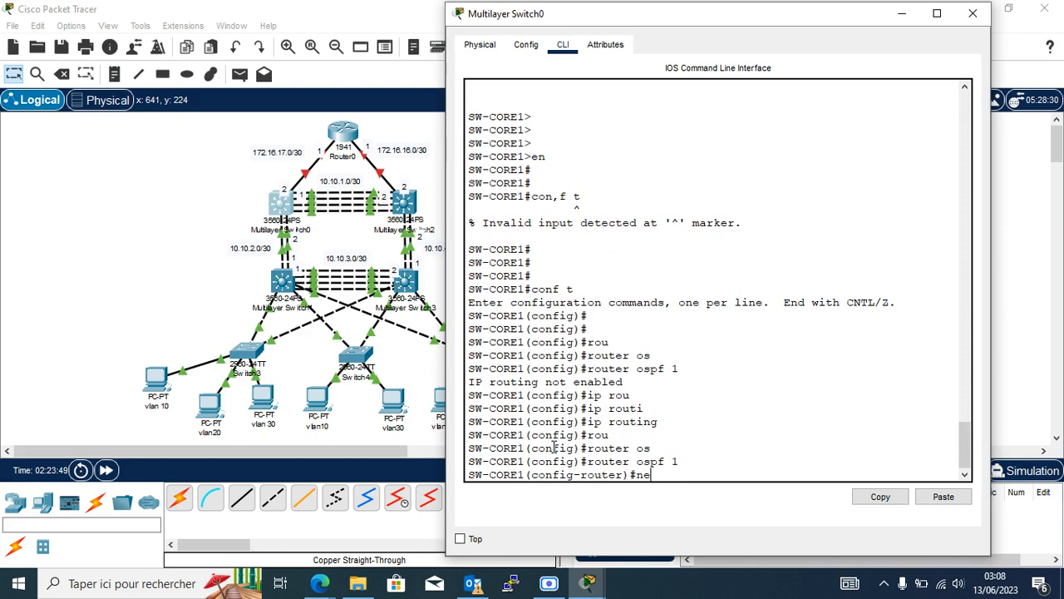
key(Tab)
text(10.1)
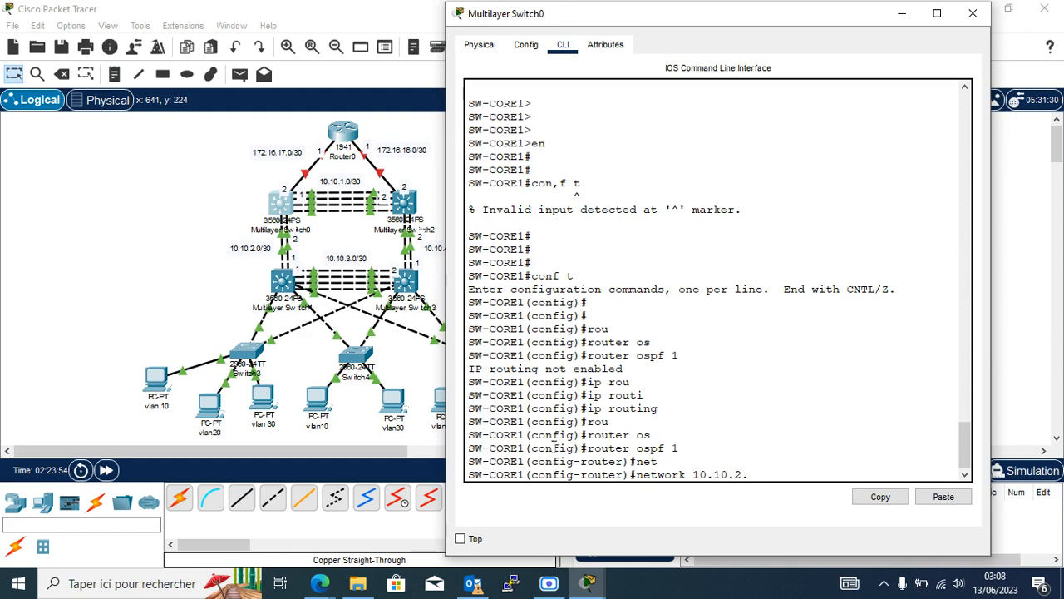
text(0.2.0 0.0.0.3 are)
key(Tab)
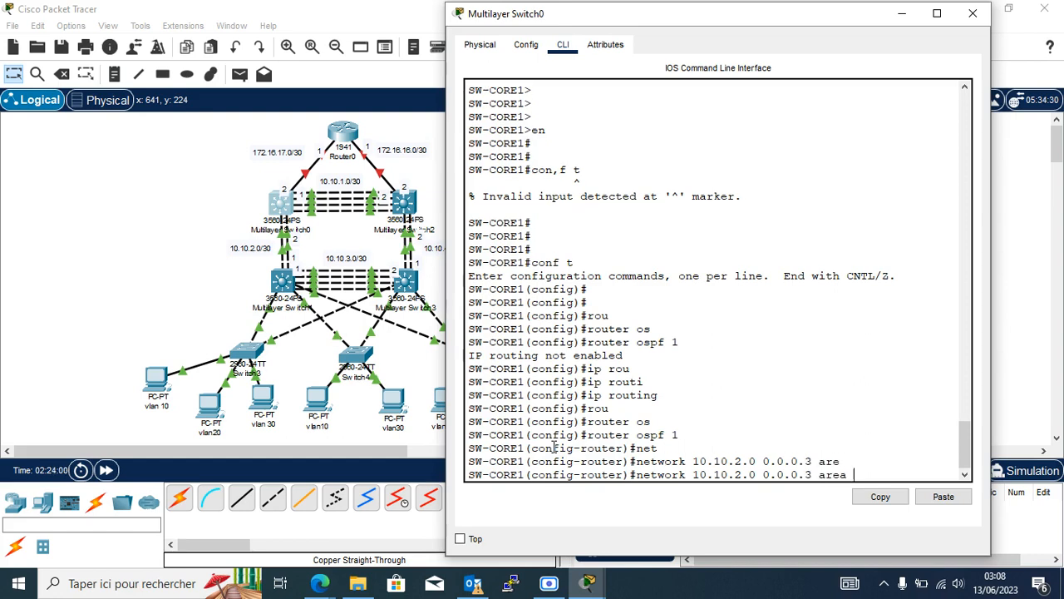
text(0)
key(Return)
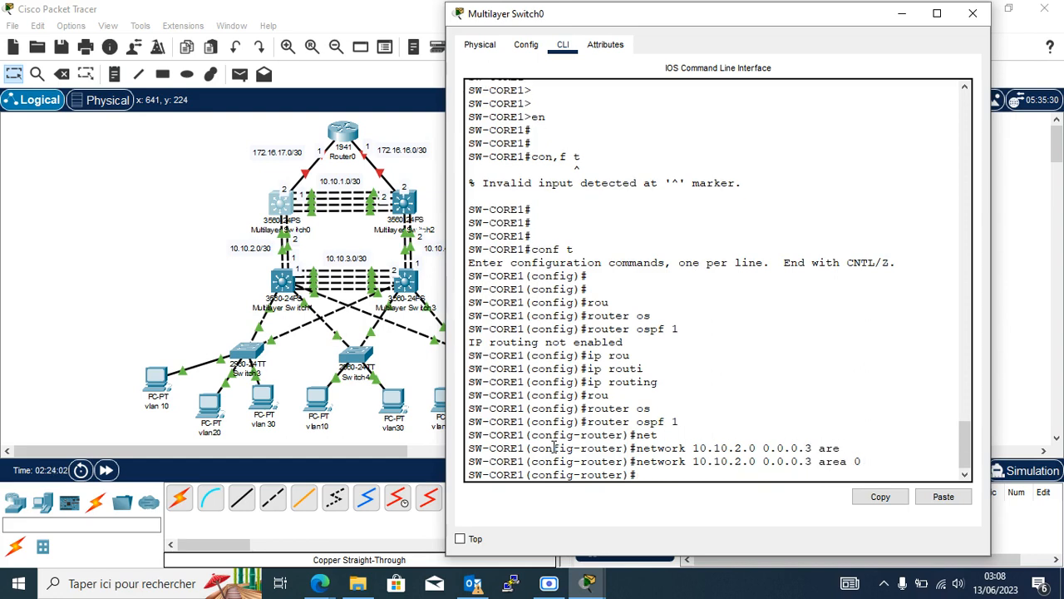
Step: Advertise the link network 10.10.1.0 0.0.0.3 in area 0 on SW-CORE1 by editing the previous network command
key(Up)
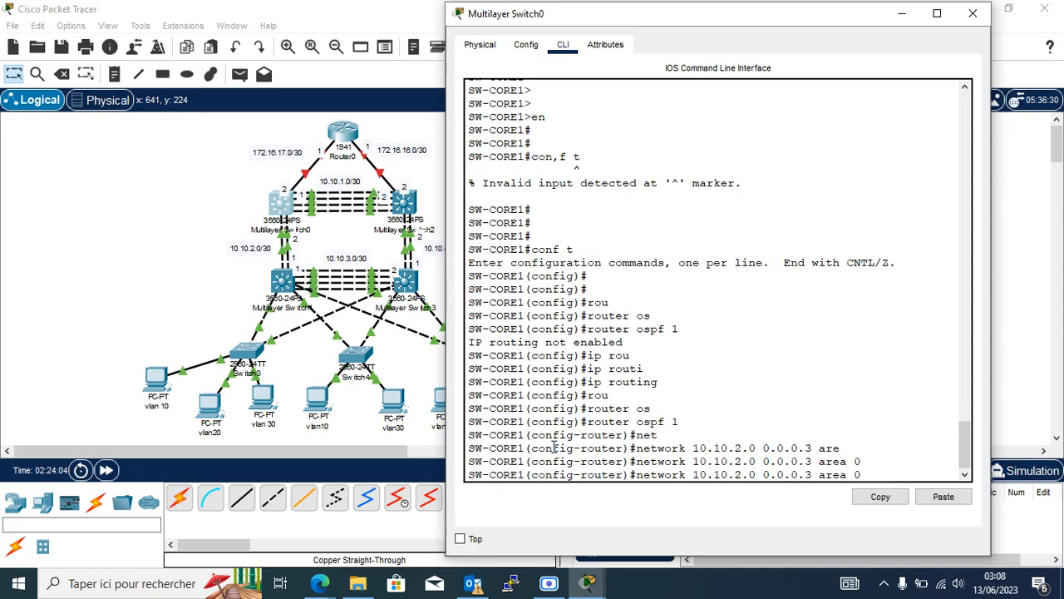
key(Left)
key(Left)
key(BackSpace)
text(1)
key(Return)
key(Return)
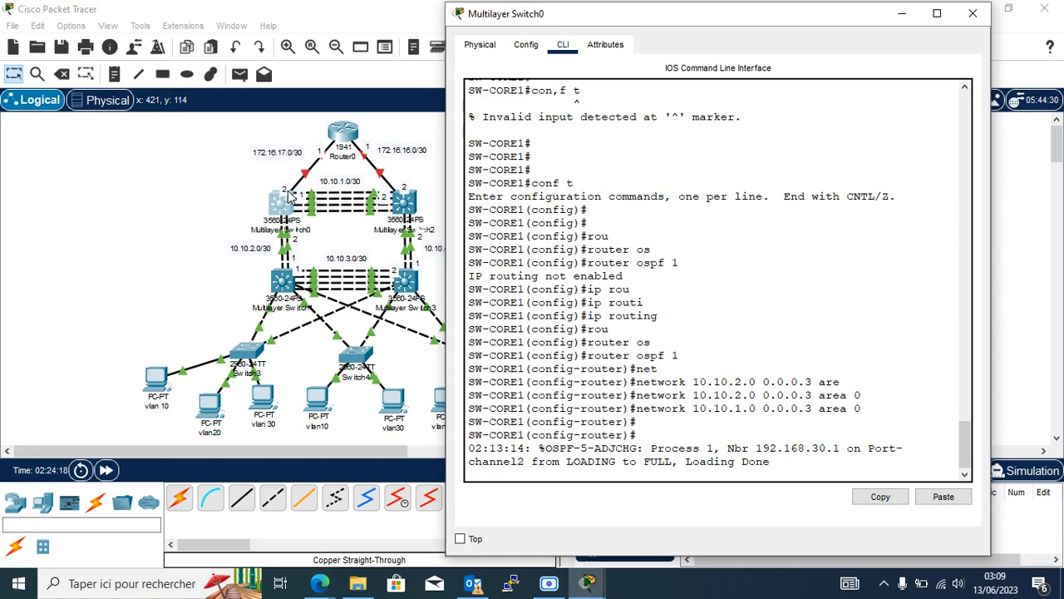
key(Return)
key(Return)
key(Return)
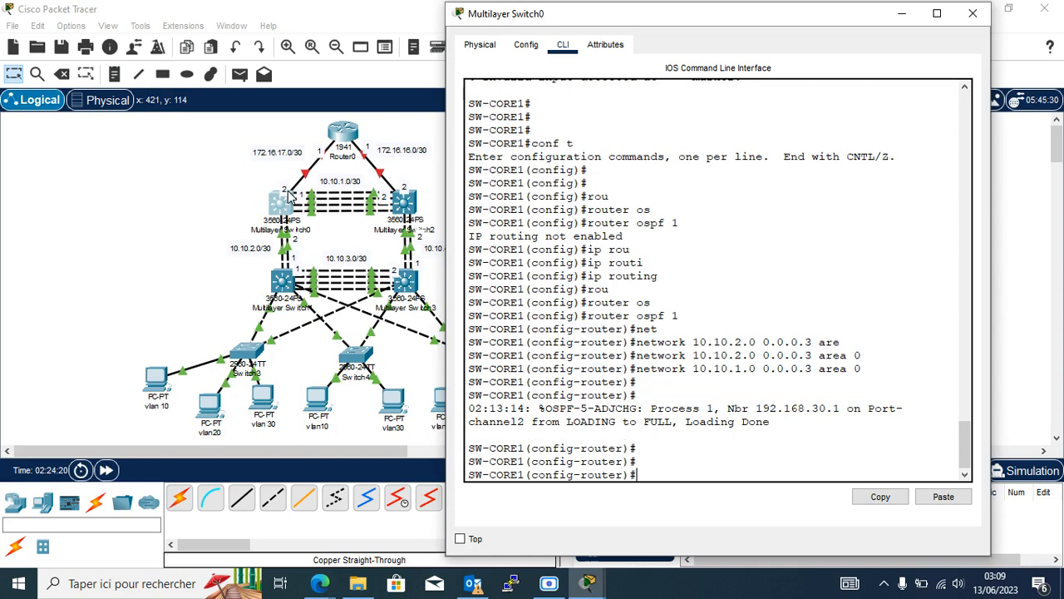
Step: Advertise the router link network 172.16.17.0 0.0.0.3 in area 0 on SW-CORE1
text(net)
key(Tab)
text(172)
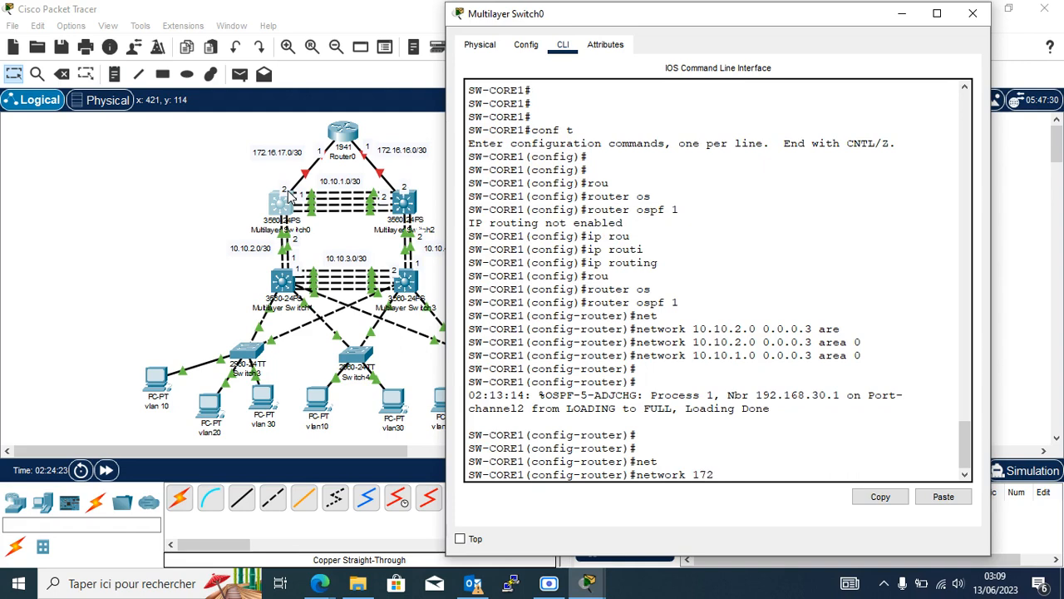
text(.)
key(Return)
key(Up)
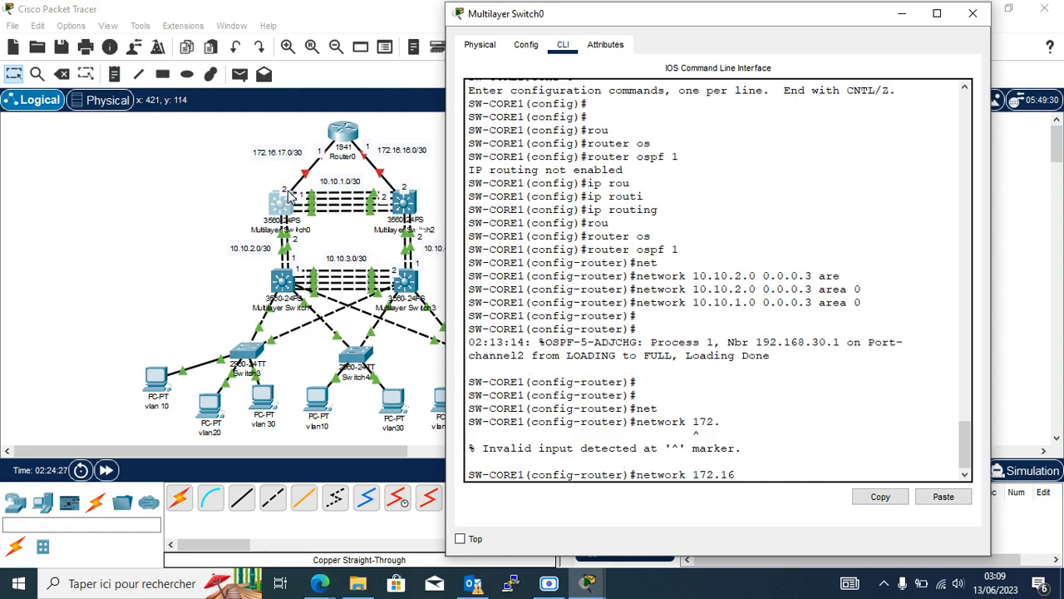
text(16.17.0 0.0.0.3 ar)
key(Tab)
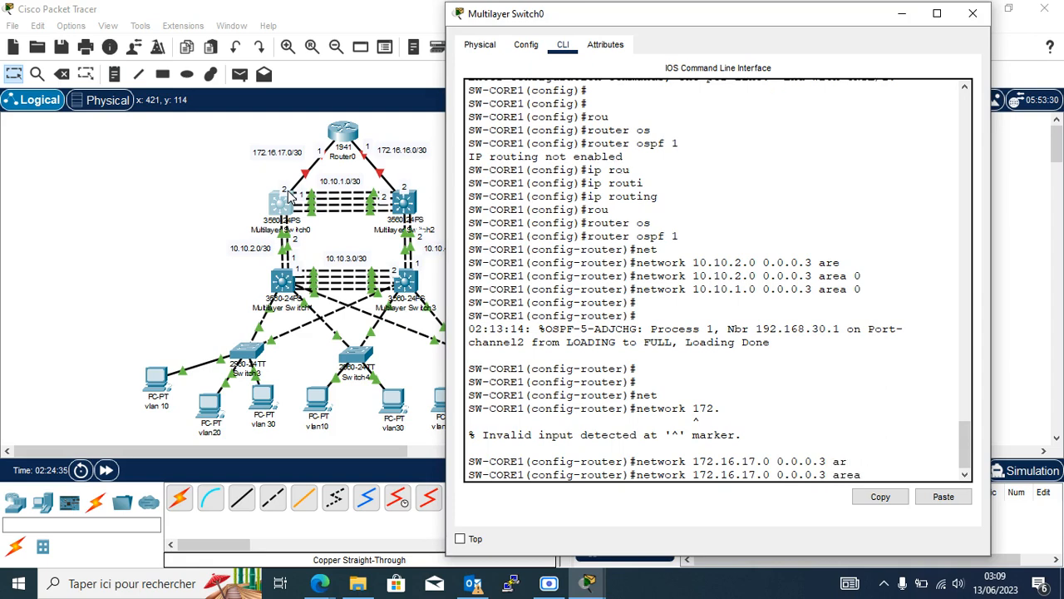
text(0)
key(Return)
key(Return)
key(Return)
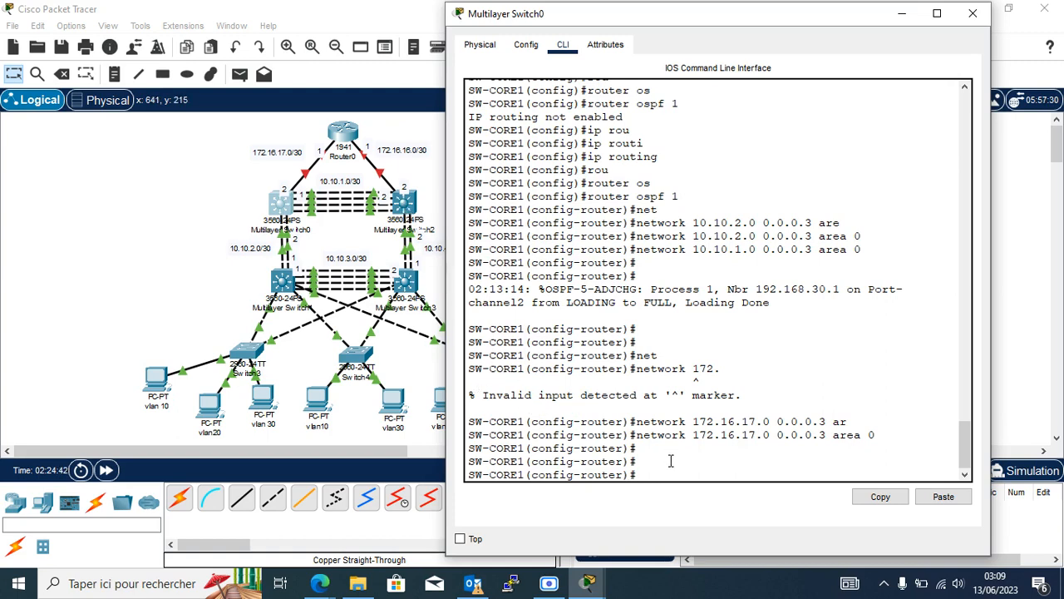
Step: Open the CLI of SW-CORE2 (Multilayer Switch2) and enter global configuration mode
click(411, 209)
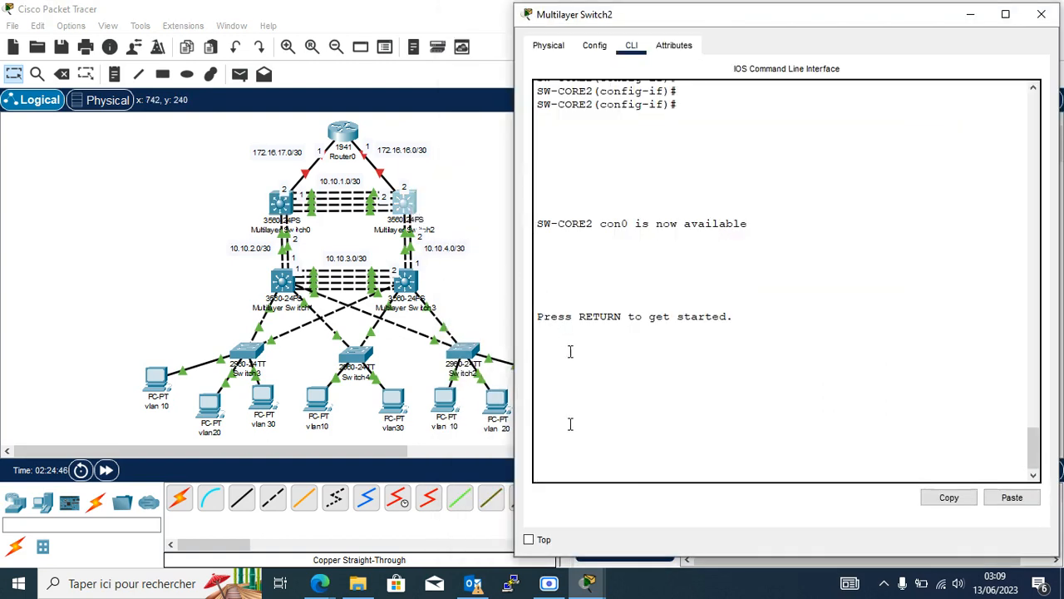
key(Return)
key(Return)
key(Return)
text(en)
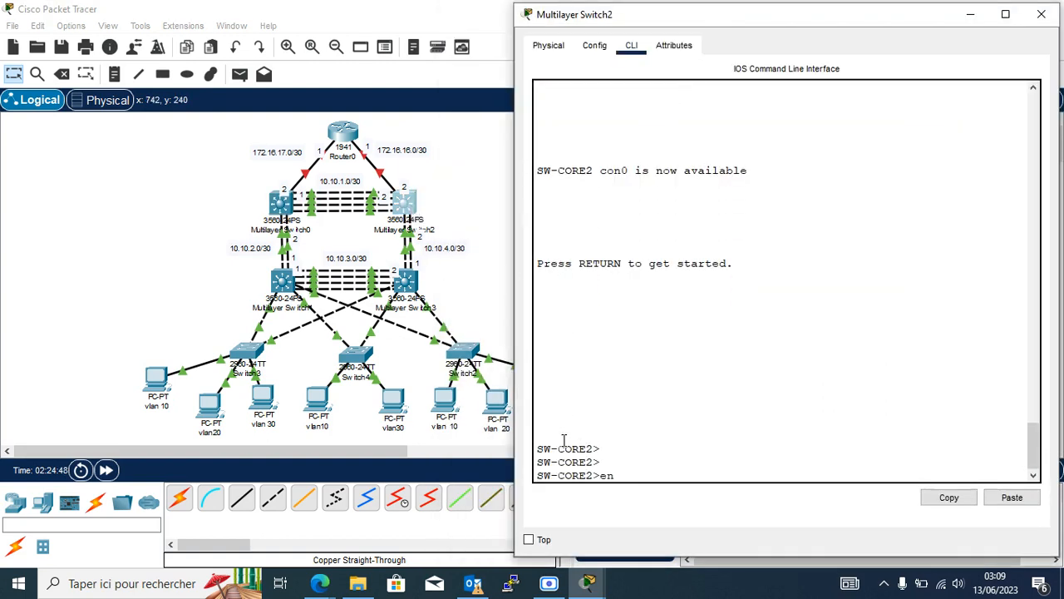
key(Return)
key(Return)
key(Return)
text(conf t)
key(Return)
key(Return)
text(in)
key(Tab)
key(BackSpace)
key(BackSpace)
key(BackSpace)
key(BackSpace)
key(BackSpace)
key(BackSpace)
key(BackSpace)
key(BackSpace)
key(BackSpace)
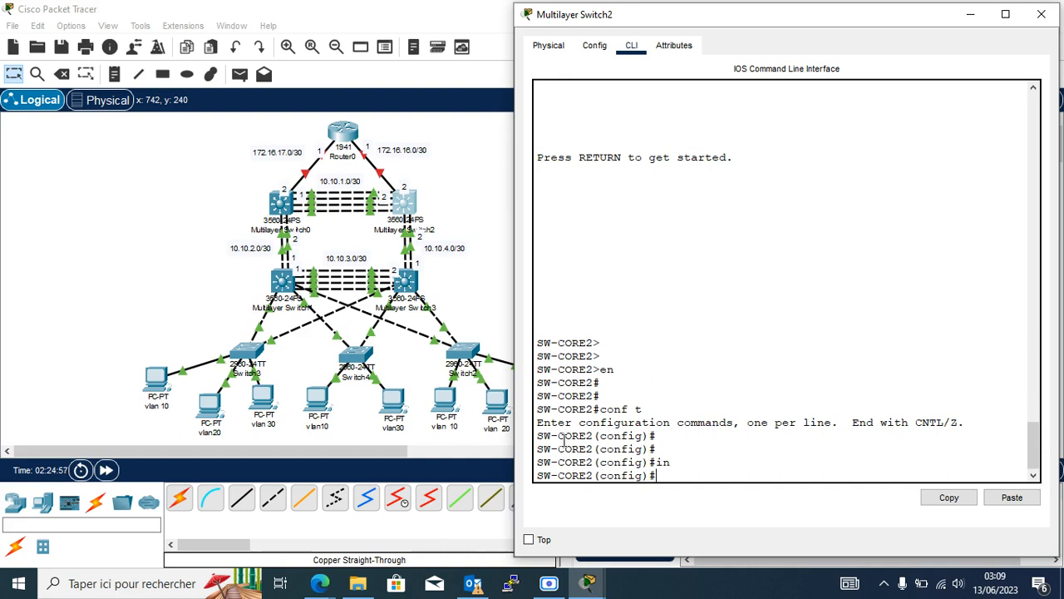
Step: Enable IP routing on SW-CORE2 with the ip routing command
text(ip roouting)
key(Return)
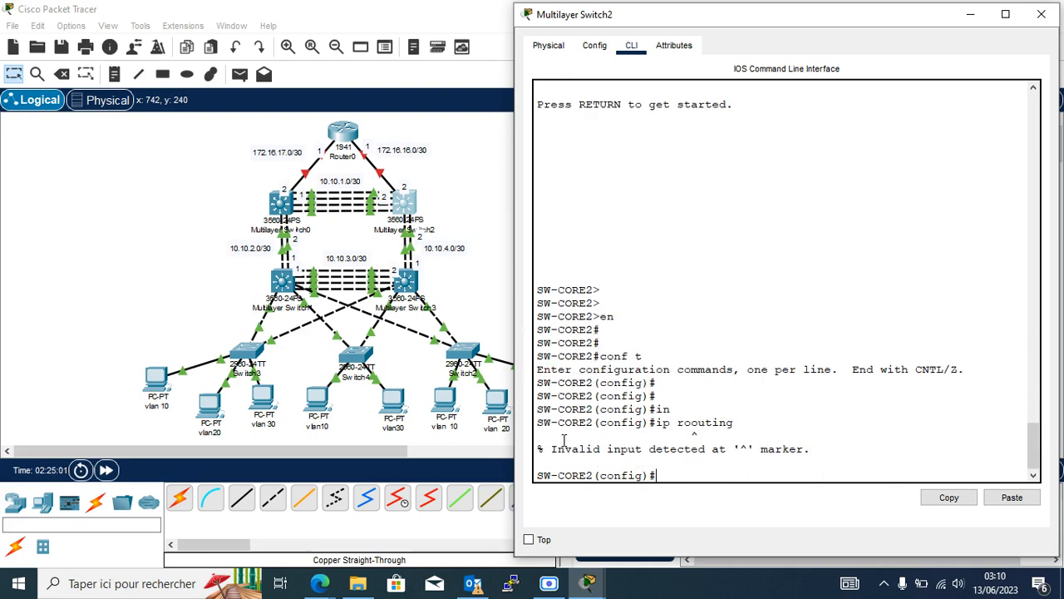
key(Up)
key(BackSpace)
key(Return)
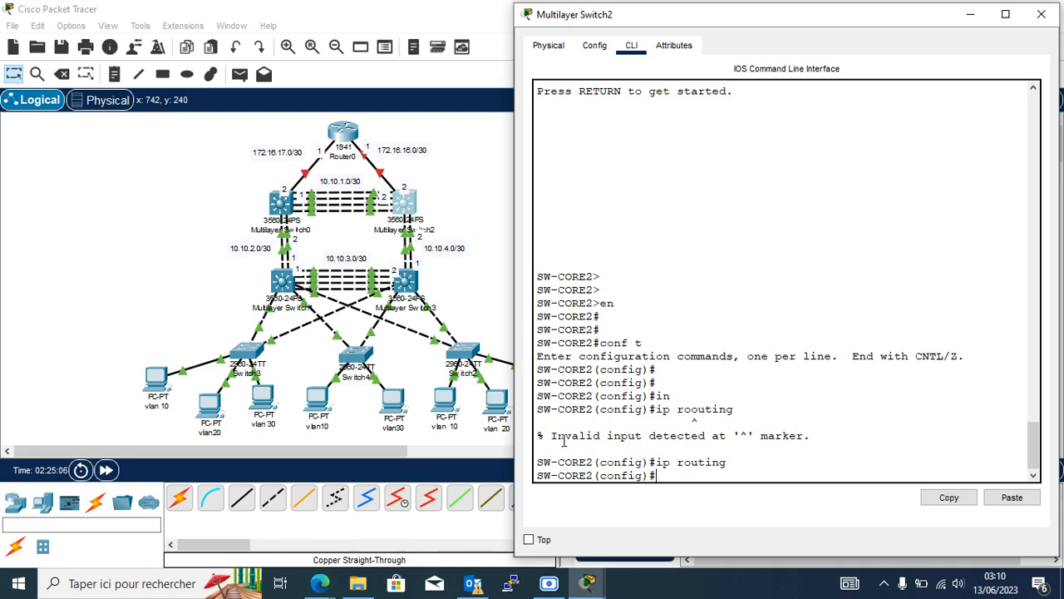
Step: Start OSPF process 1 on SW-CORE2 with router ospf 1
text(rou)
key(Tab)
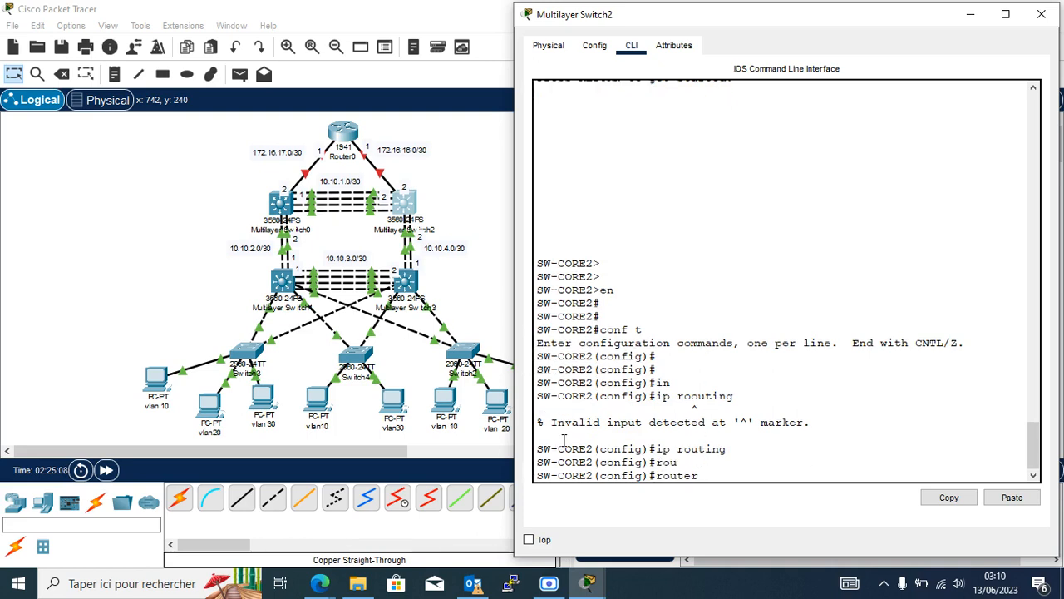
text(os)
key(Tab)
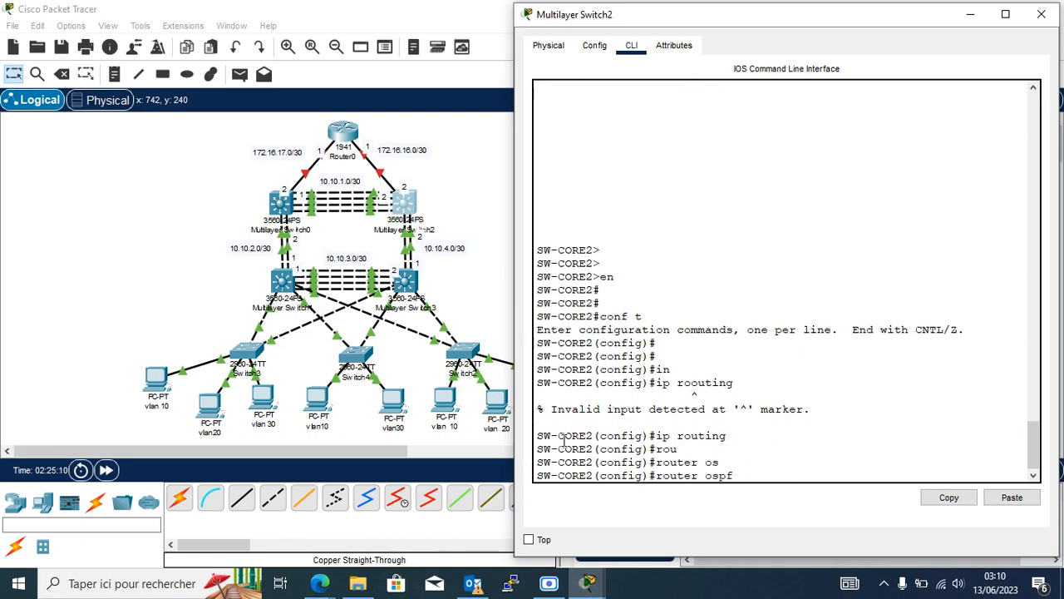
text(1)
key(Return)
Step: Try to advertise the link network 10.10.4.0 with wildcard mask 0.0.0.23 in area 0 on SW-CORE2
text(ne)
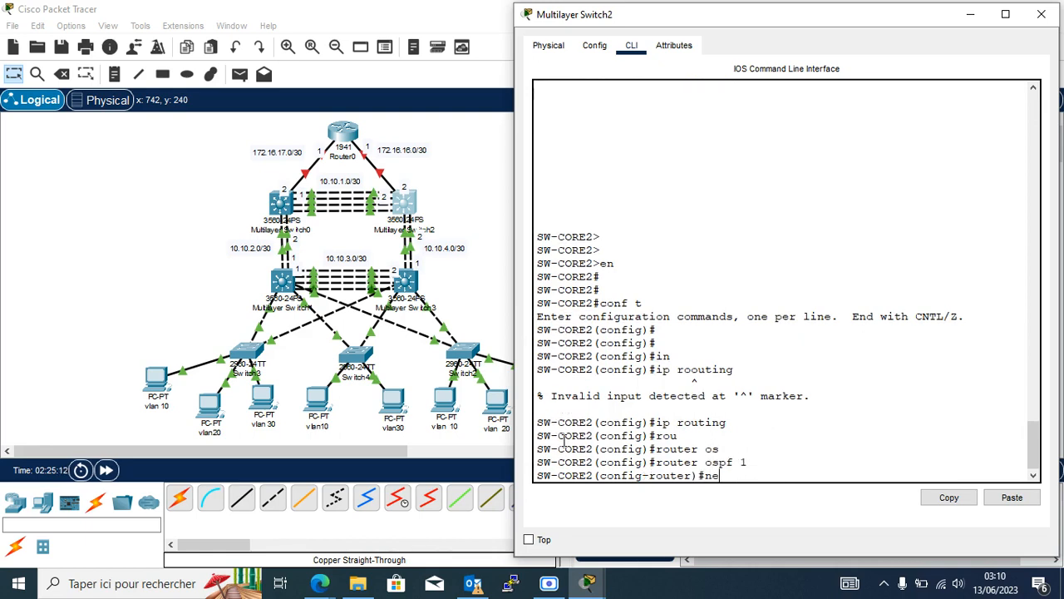
key(Tab)
text(t)
key(Tab)
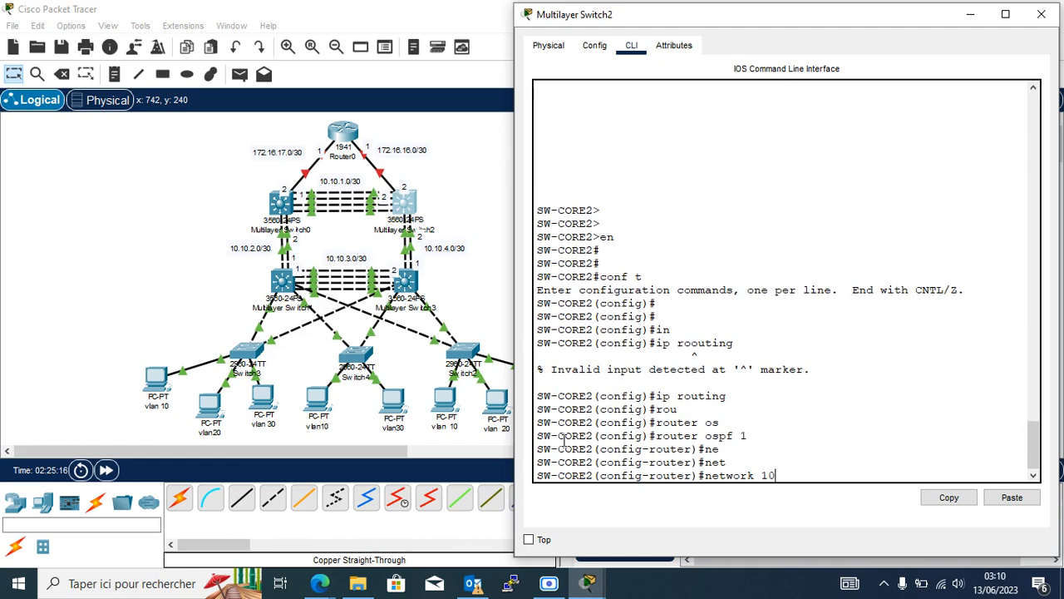
text(10.4)
text(.0 255)
key(BackSpace)
key(BackSpace)
text(0.0.0.23 ar)
key(Tab)
text(0)
key(Return)
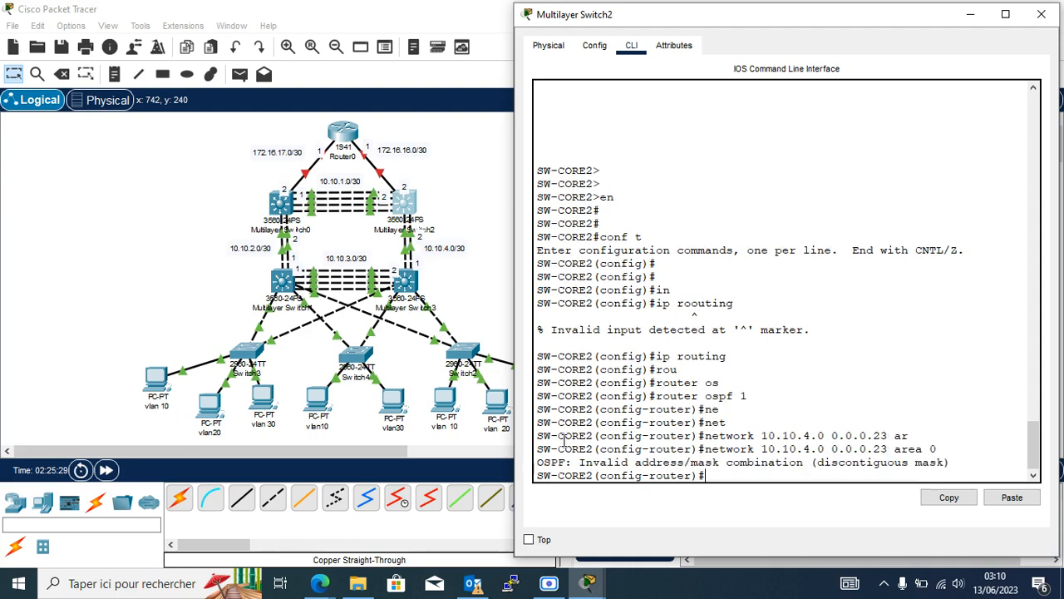
Step: Correct the wildcard mask to 0.0.0.3 and advertise network 10.10.4.0 in area 0 on SW-CORE2
key(Up)
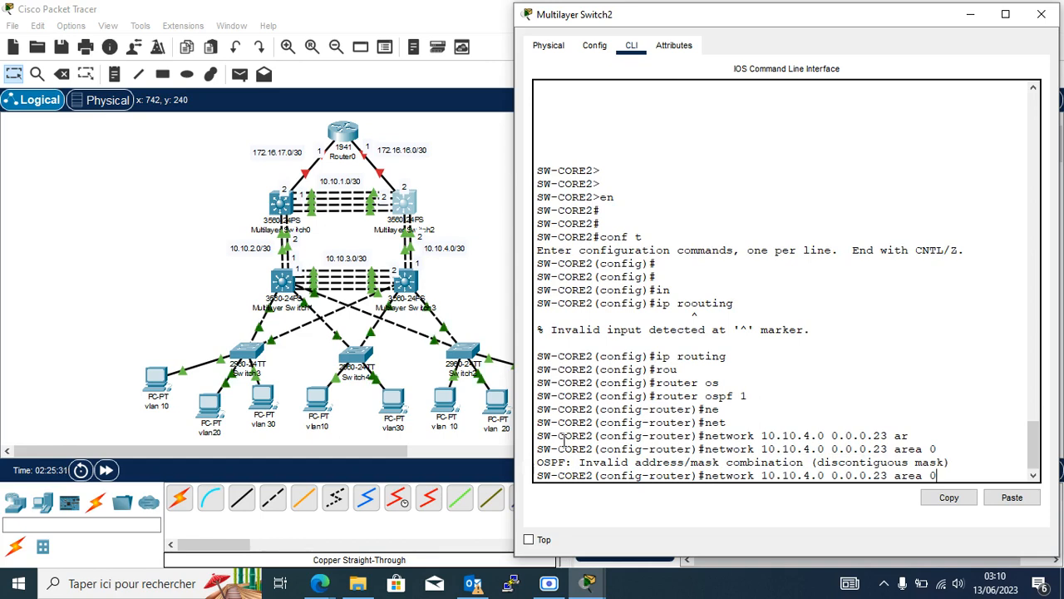
key(Left)
key(Left)
key(Left)
key(Left)
key(Left)
key(Left)
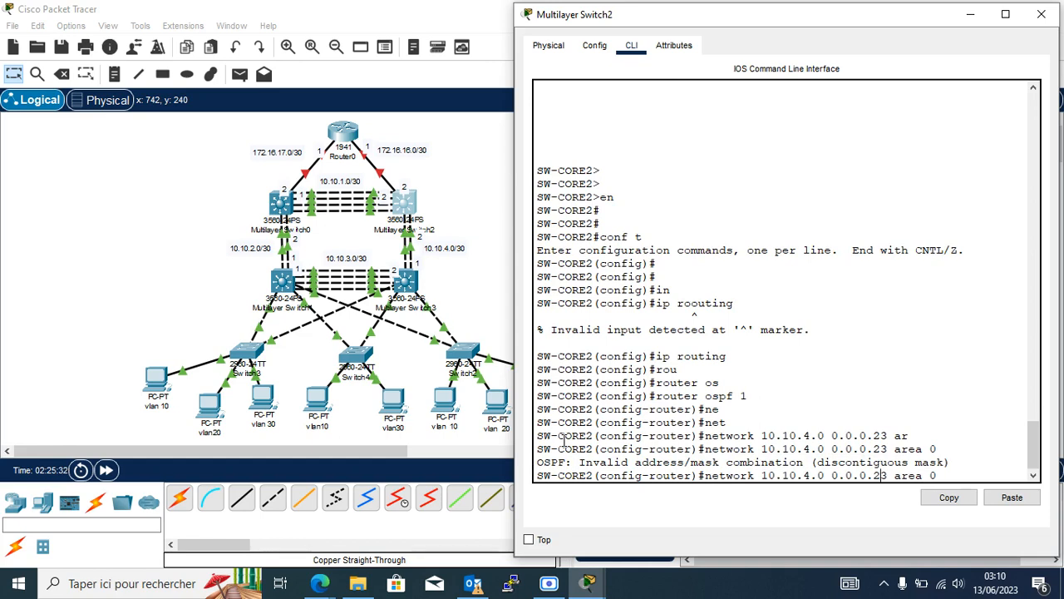
key(BackSpace)
key(Return)
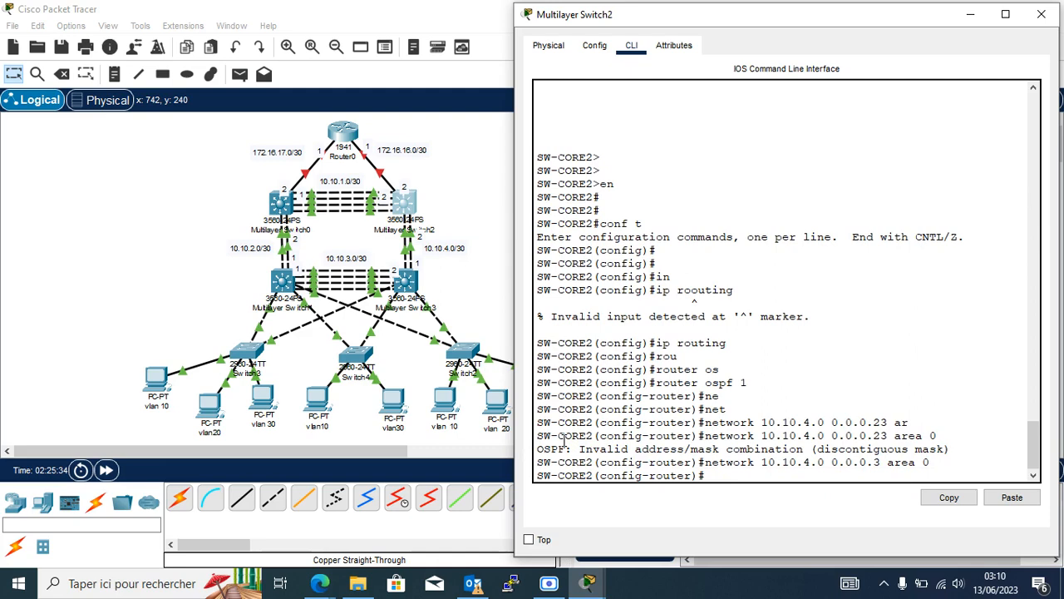
Step: Advertise the link network 10.10.1.0 with wildcard mask 0.0.0.3 in OSPF area 0 on SW-CORE2
key(Up)
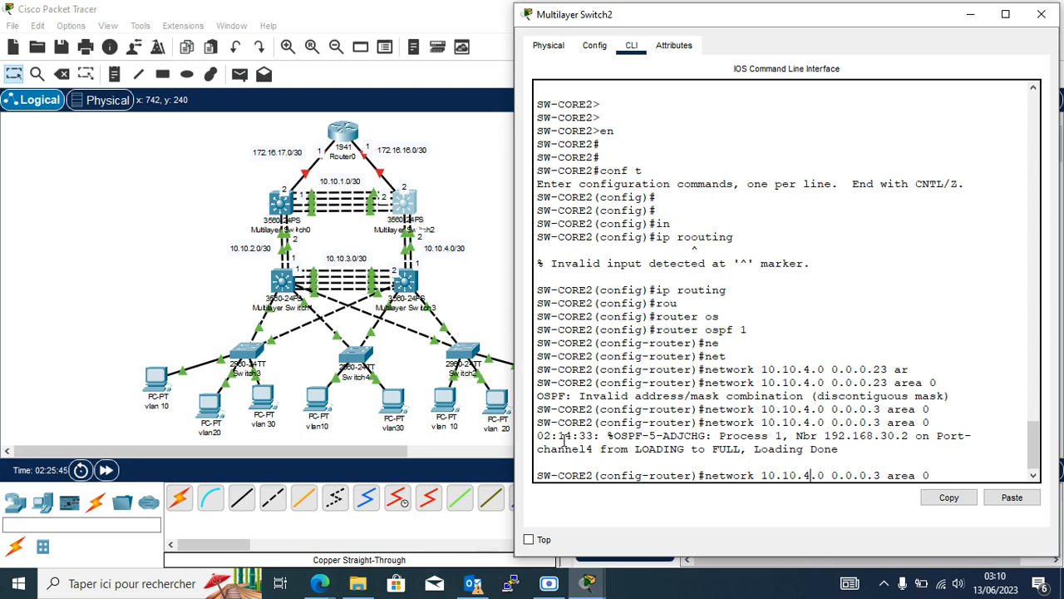
key(BackSpace)
text(1)
key(Return)
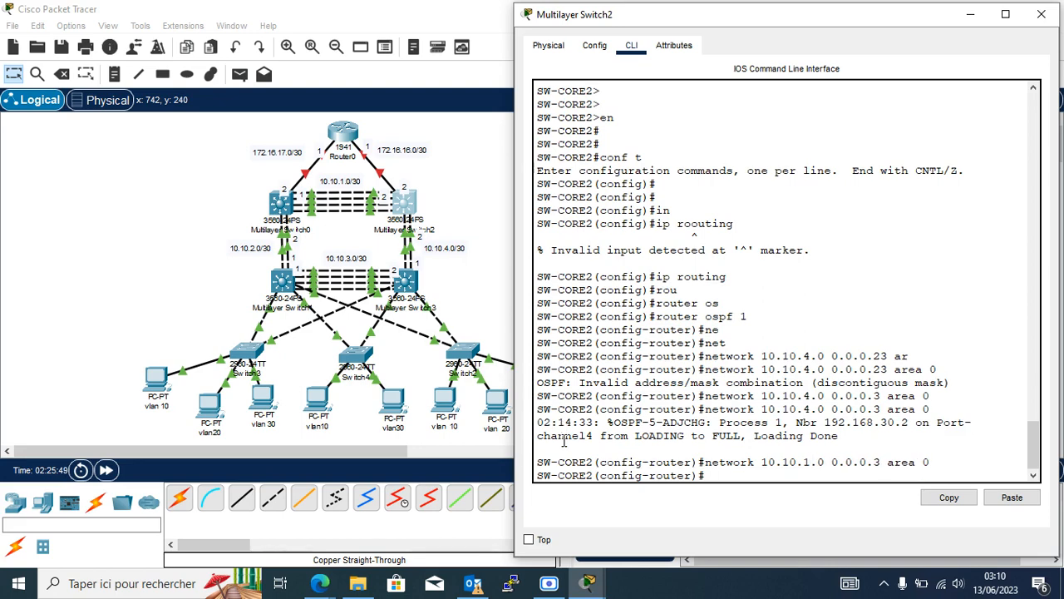
key(Return)
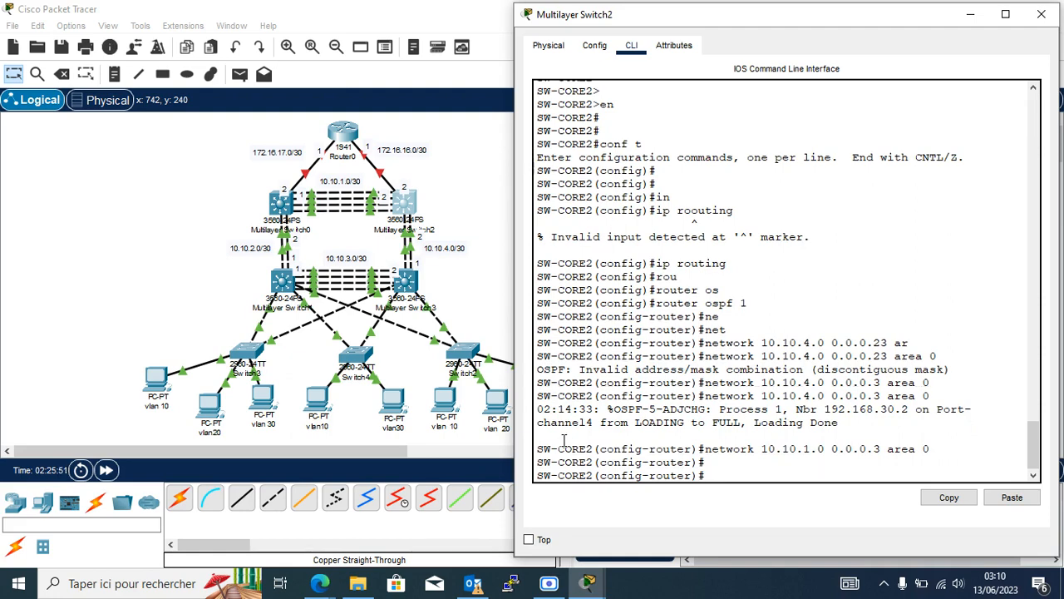
key(Up)
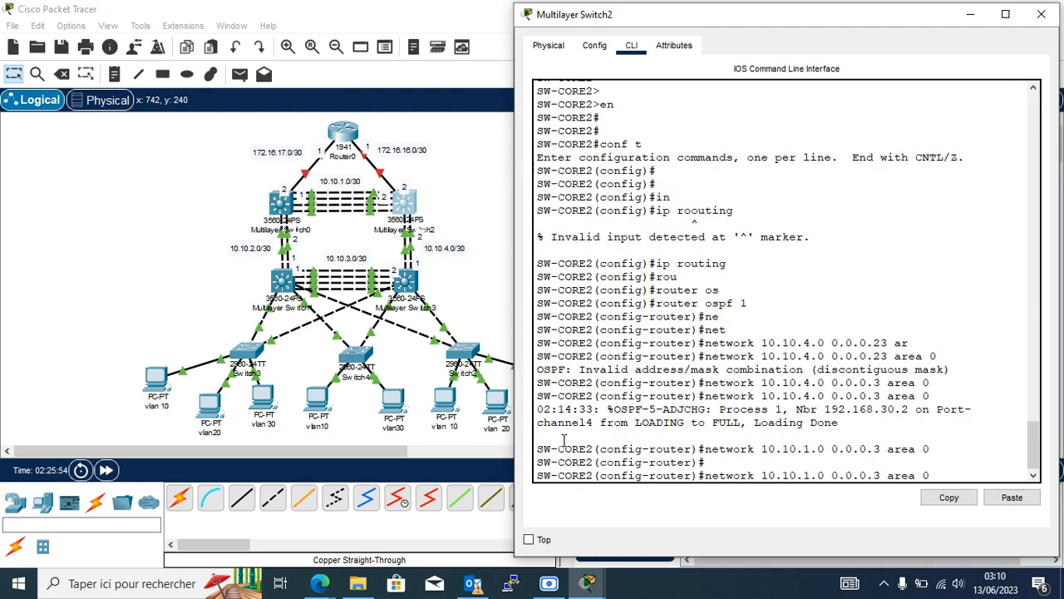
key(Return)
Step: Advertise the router link network 172.16.16.0 with wildcard mask 0.0.0.3 in OSPF area 0 on SW-CORE2
key(Up)
key(Left)
key(Left)
key(Left)
key(Left)
key(Left)
key(Left)
key(Left)
key(Left)
key(Left)
key(Left)
key(Left)
key(Left)
key(Left)
key(Left)
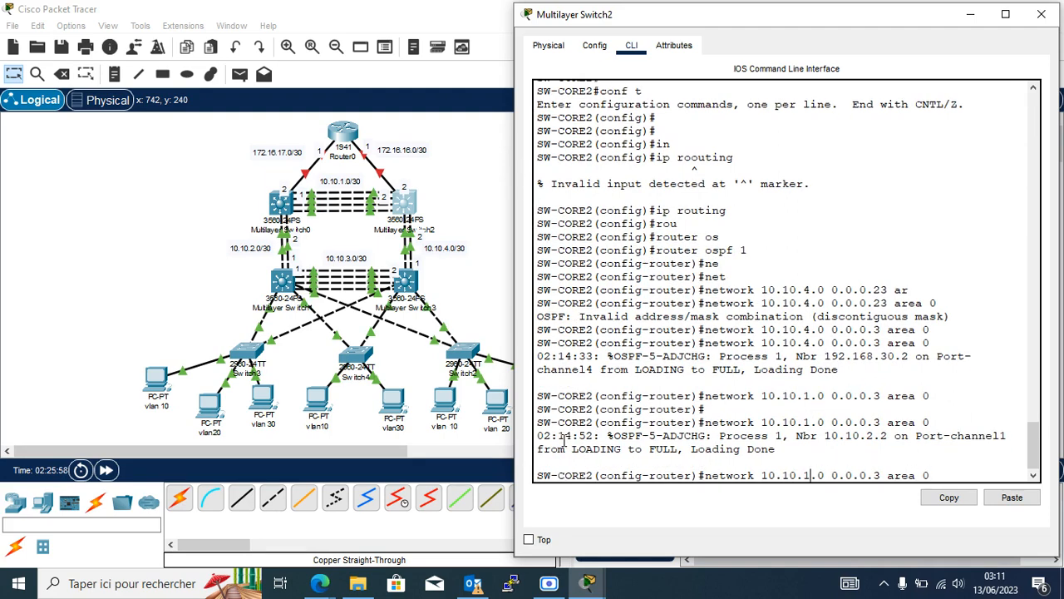
text(6)
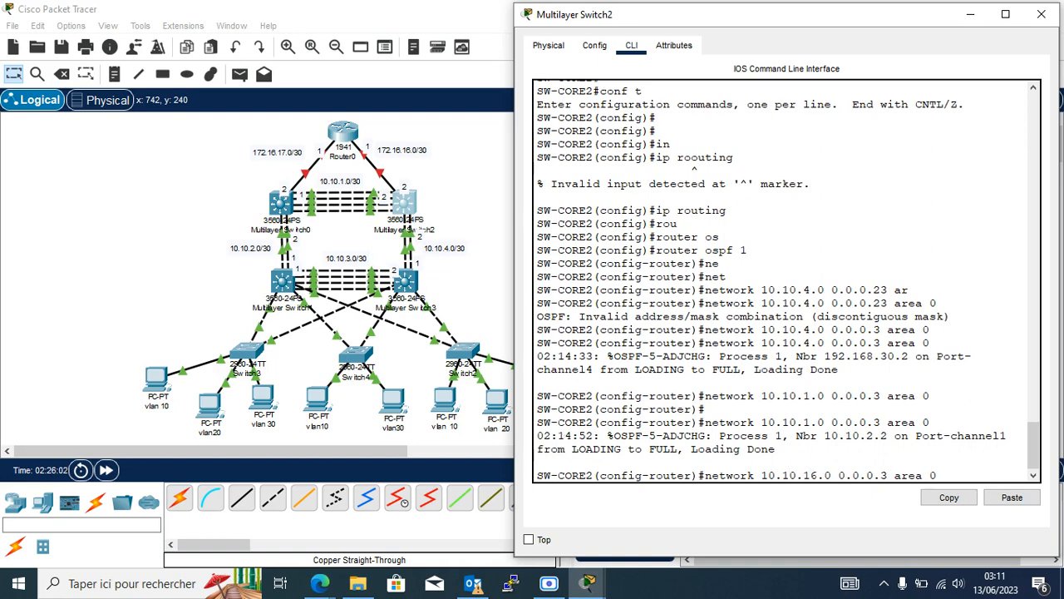
key(Left)
key(Left)
key(Left)
key(BackSpace)
text(6)
key(Left)
key(Left)
key(BackSpace)
text(72)
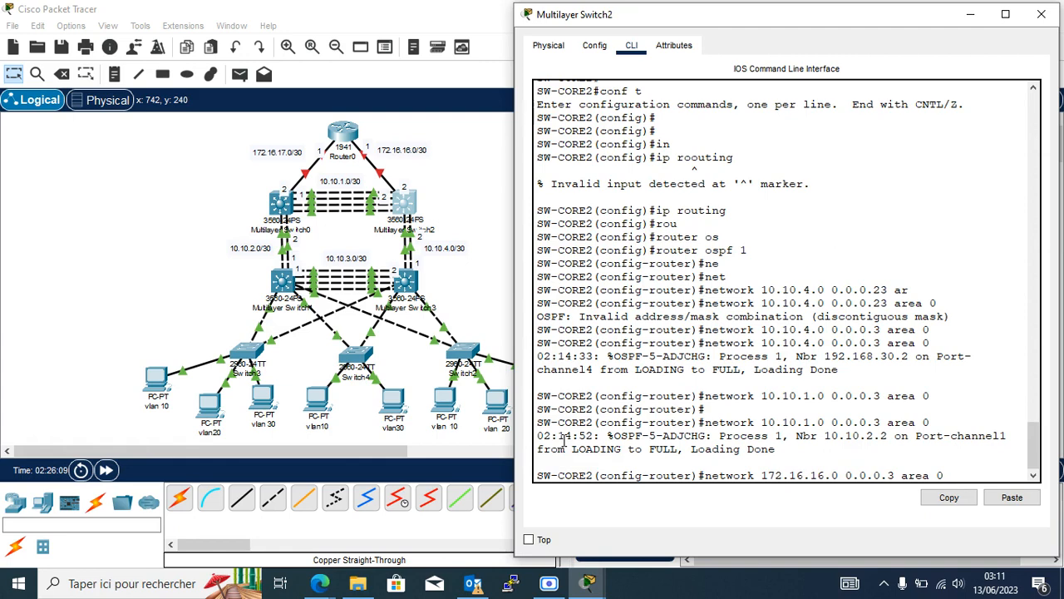
key(Return)
key(Return)
key(Return)
key(Return)
key(Return)
key(Return)
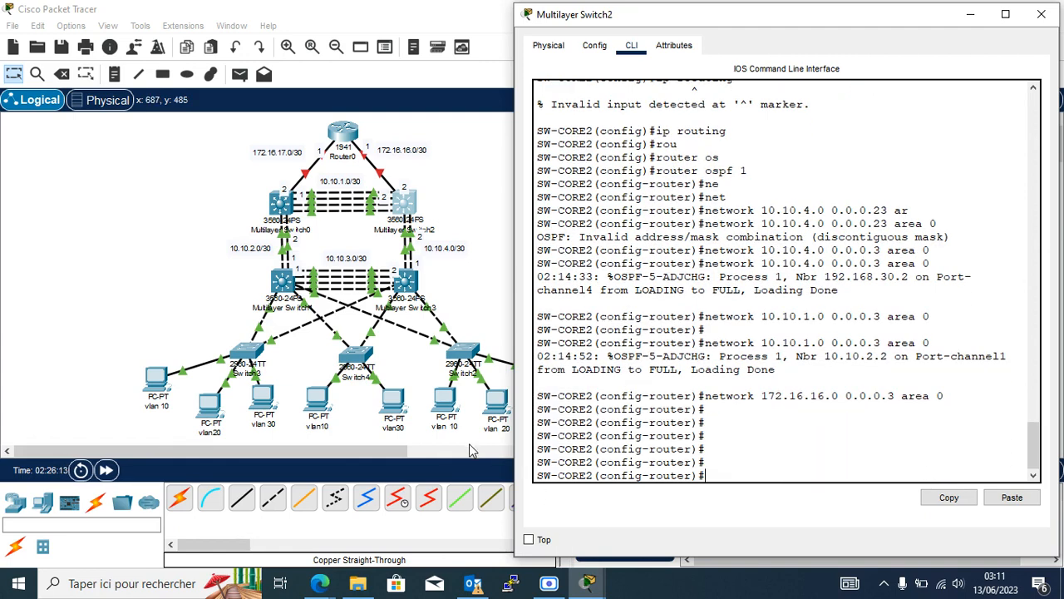
Step: Leave OSPF configuration on SW-CORE1 and enter the configuration of interface fa0/24, the port facing the router
click(496, 326)
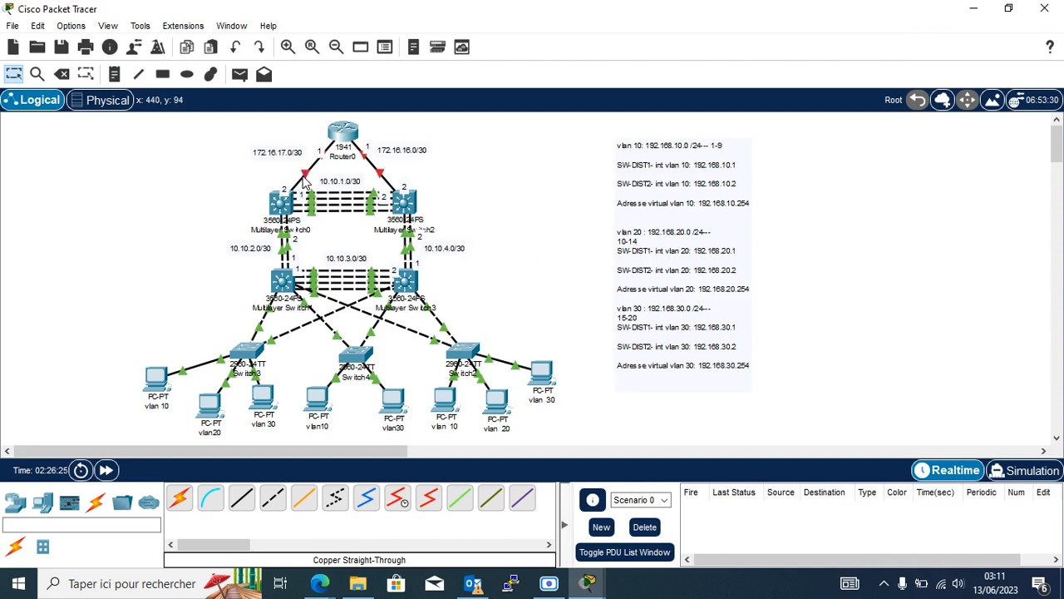
mouse_move(304, 173)
mouse_move(379, 178)
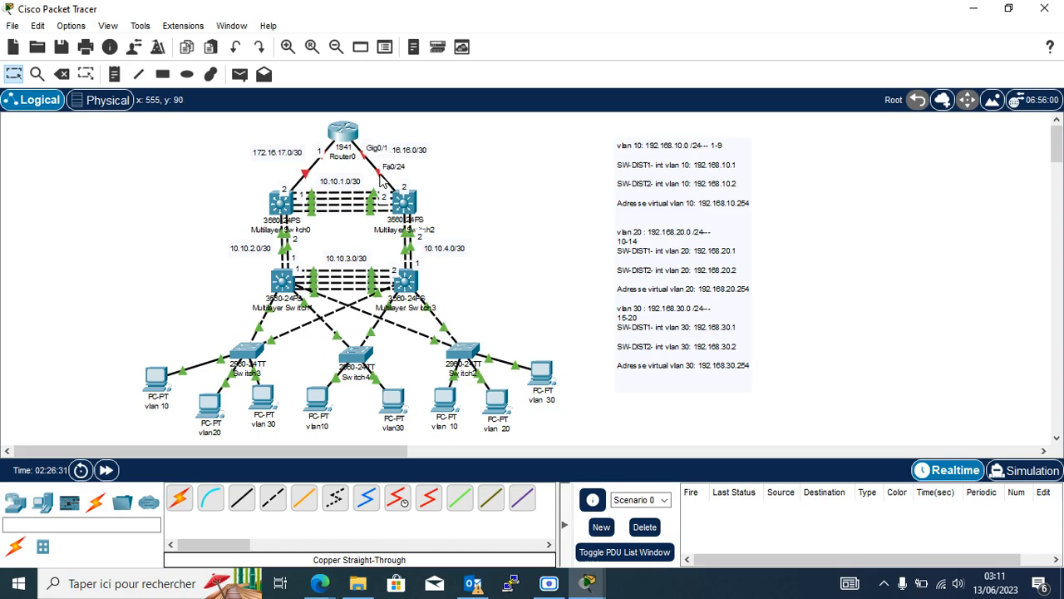
click(287, 204)
click(569, 478)
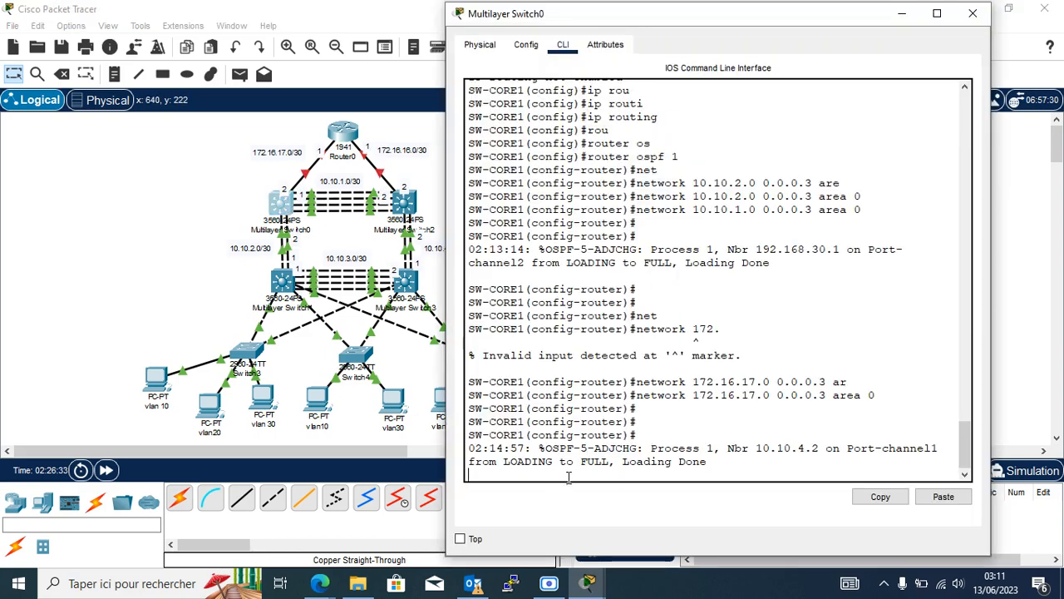
key(Return)
key(Return)
key(Return)
key(Return)
text(ex)
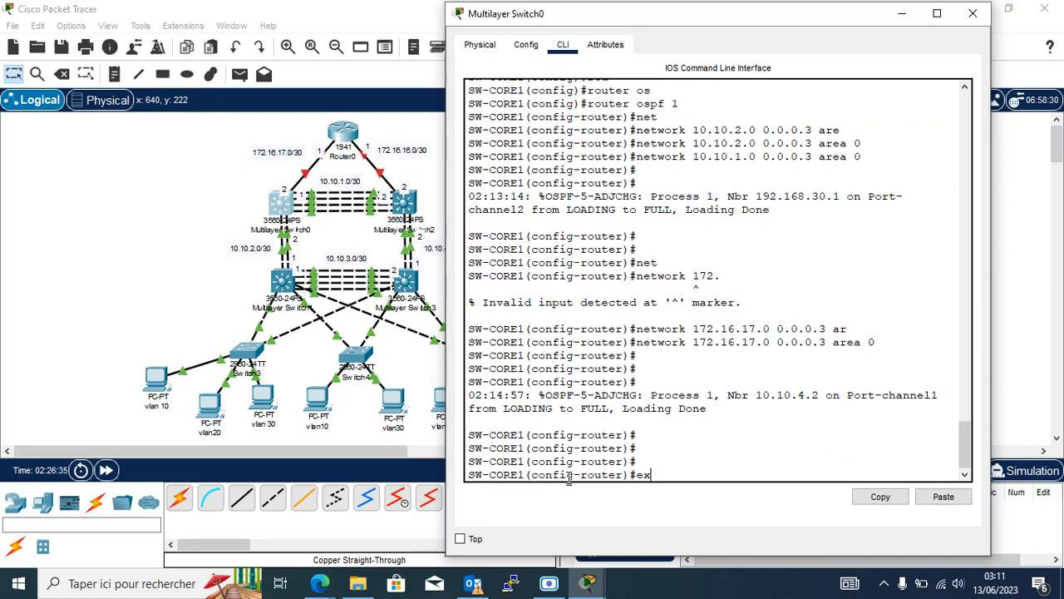
key(Return)
key(Return)
key(Return)
key(Return)
text(in)
key(Tab)
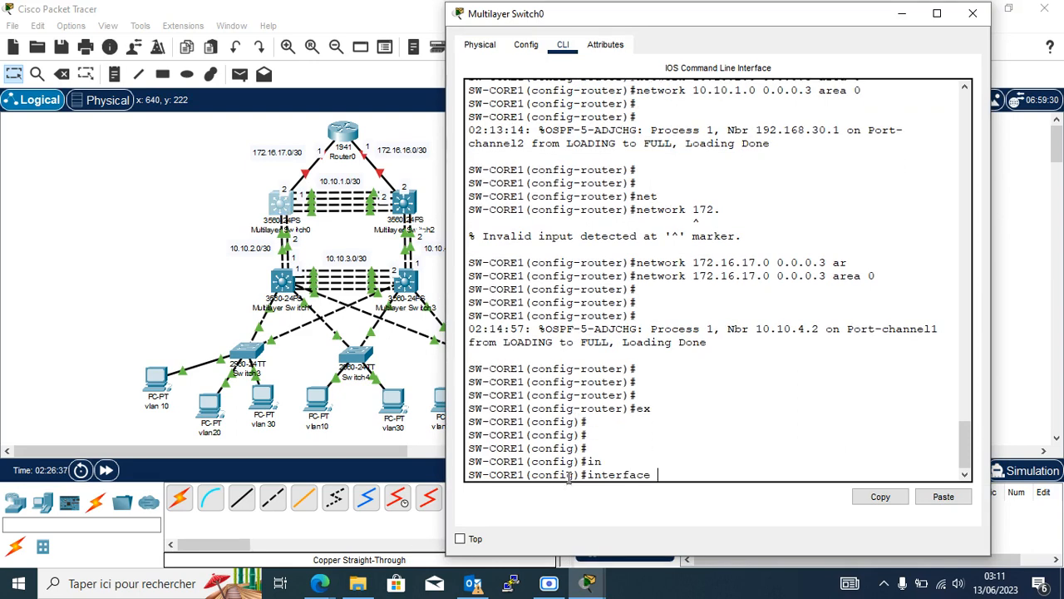
text(fa0/24)
key(Return)
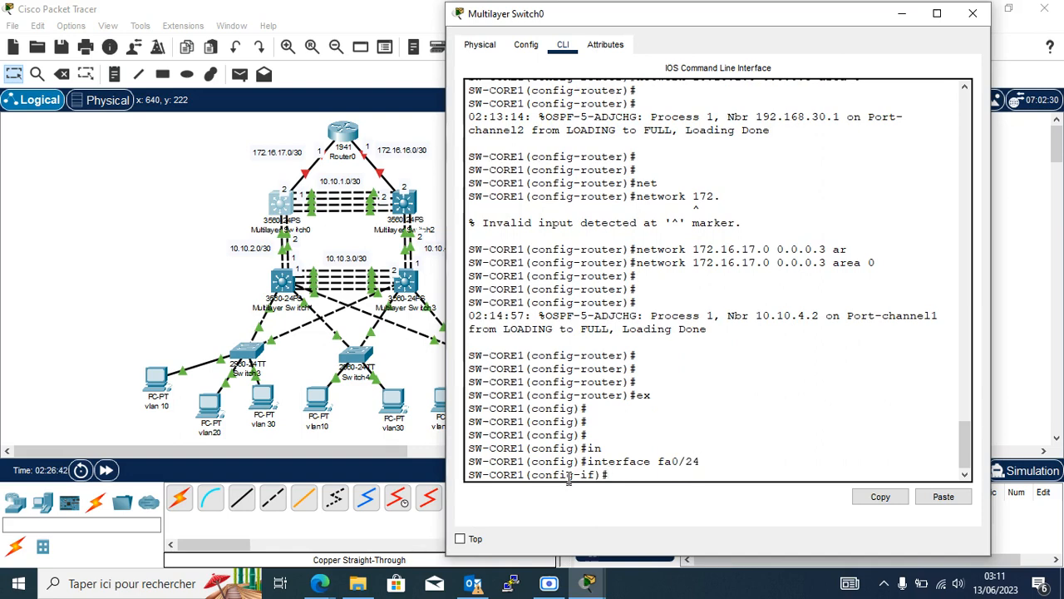
Step: Turn fa0/24 on SW-CORE1 into a routed port with the no switchport command
text(no sw)
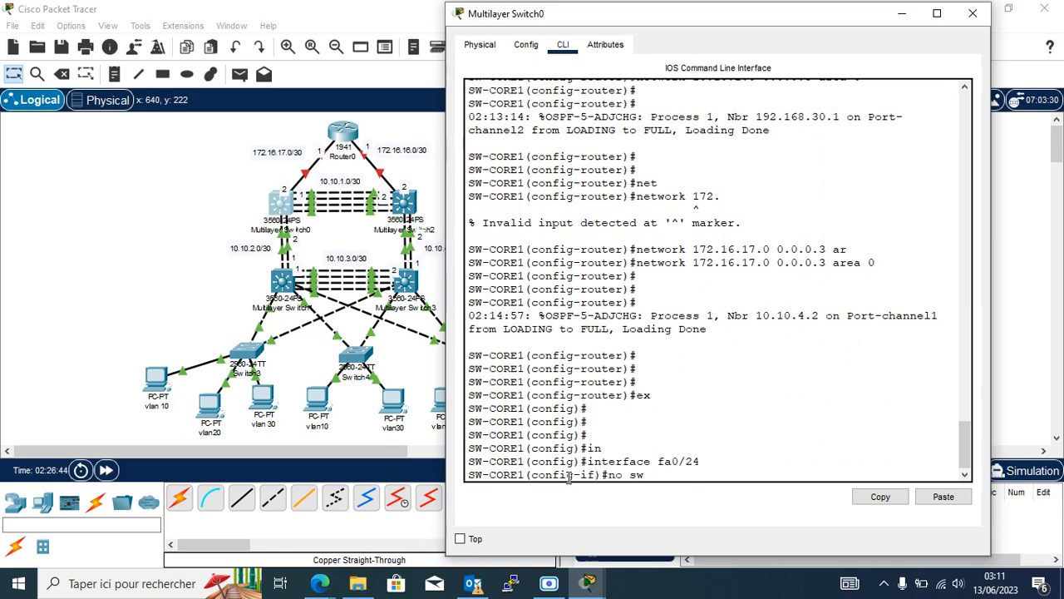
key(Return)
key(Return)
key(Return)
Step: Assign IP address 172.16.17.2 with mask 255.255.255.252 to interface fa0/24 on SW-CORE1
text(ip address)
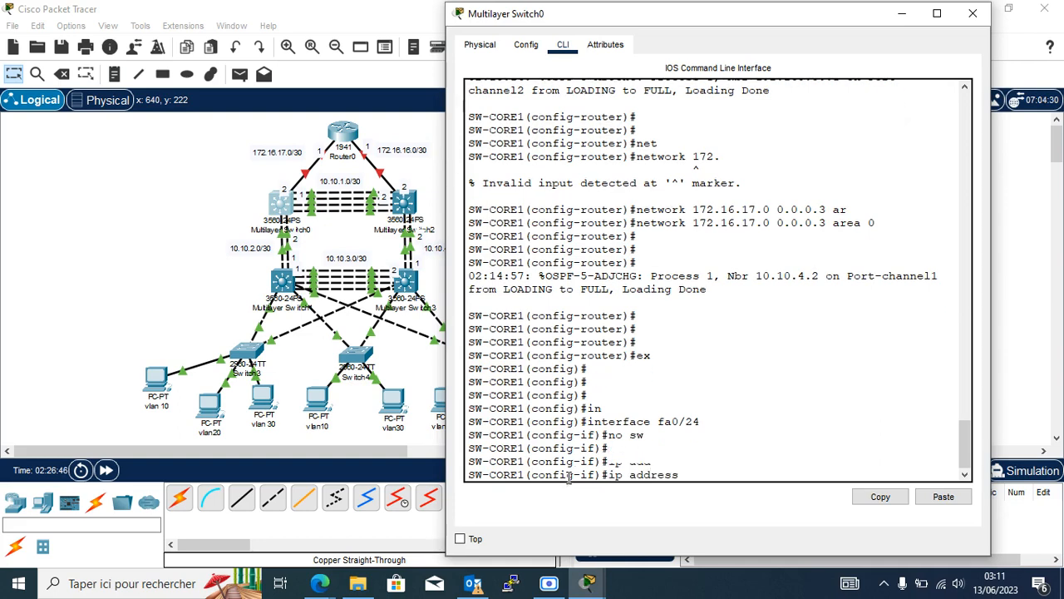
key(Tab)
text(172.16)
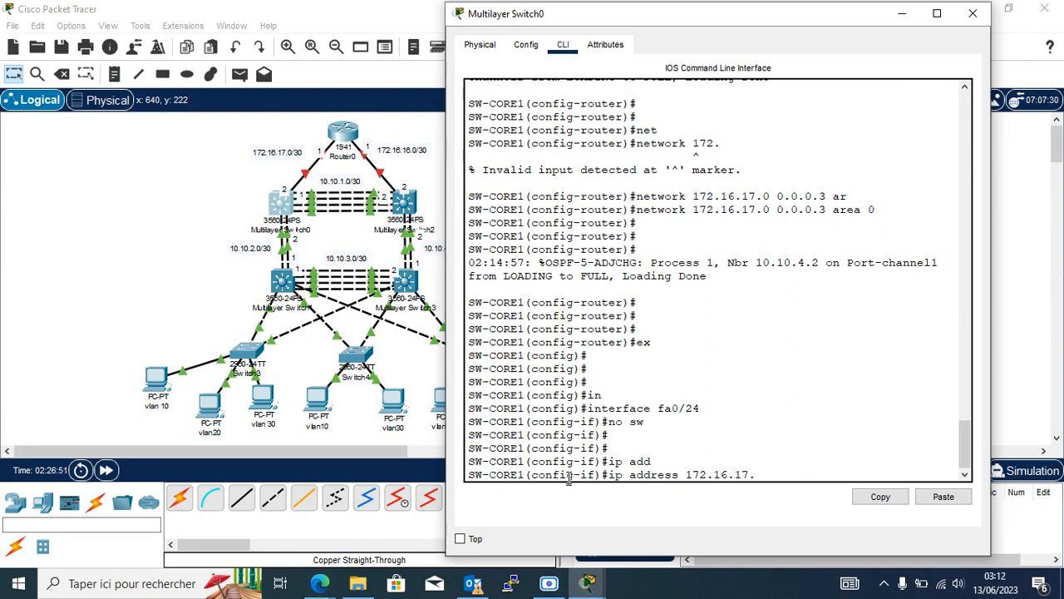
text(.17.2 255.255.255.252)
key(Return)
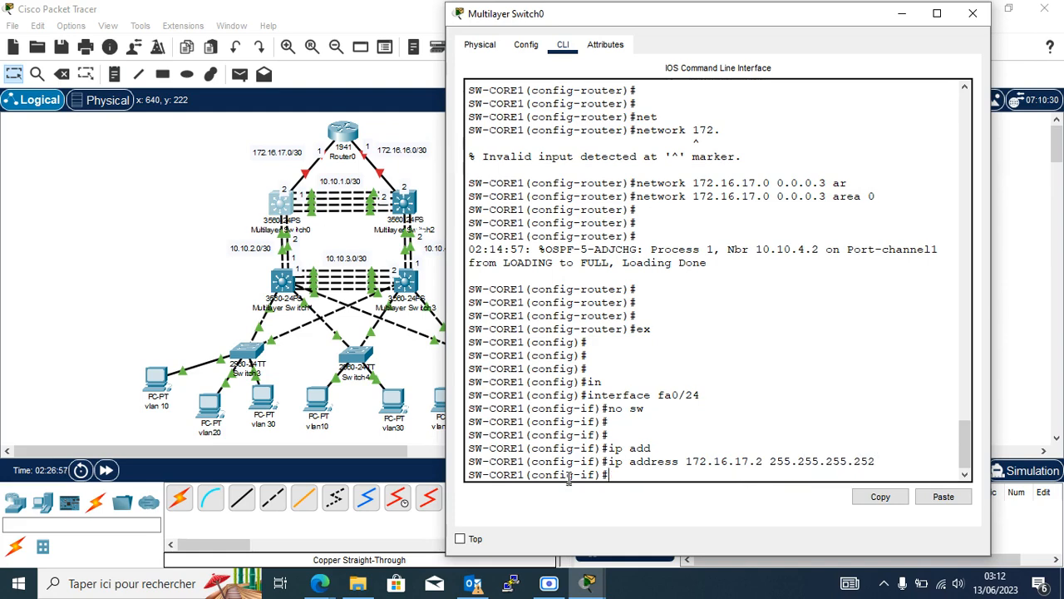
Step: Enable interface fa0/24 on SW-CORE1 with no shutdown
text(no sh)
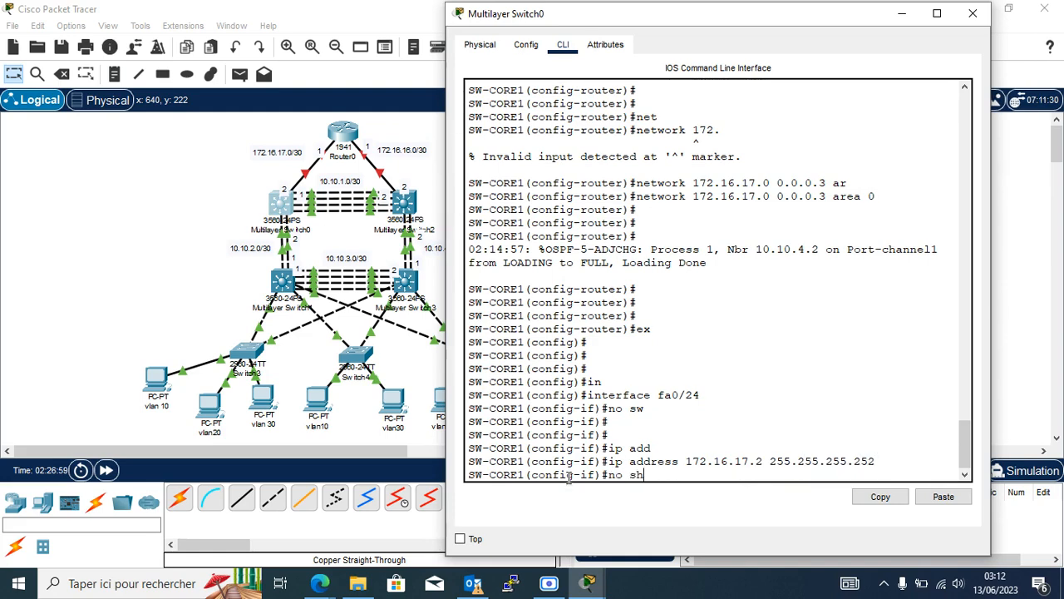
key(Return)
key(Return)
key(Return)
key(Return)
key(Return)
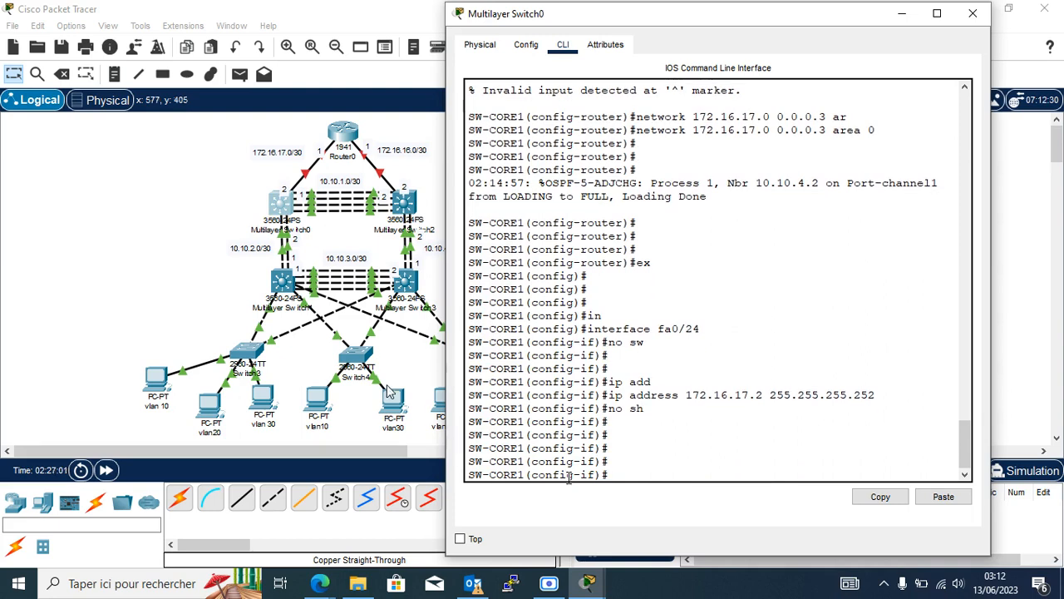
Step: Leave OSPF configuration on SW-CORE2 and enter the configuration of interface fa0/24
click(405, 214)
click(405, 215)
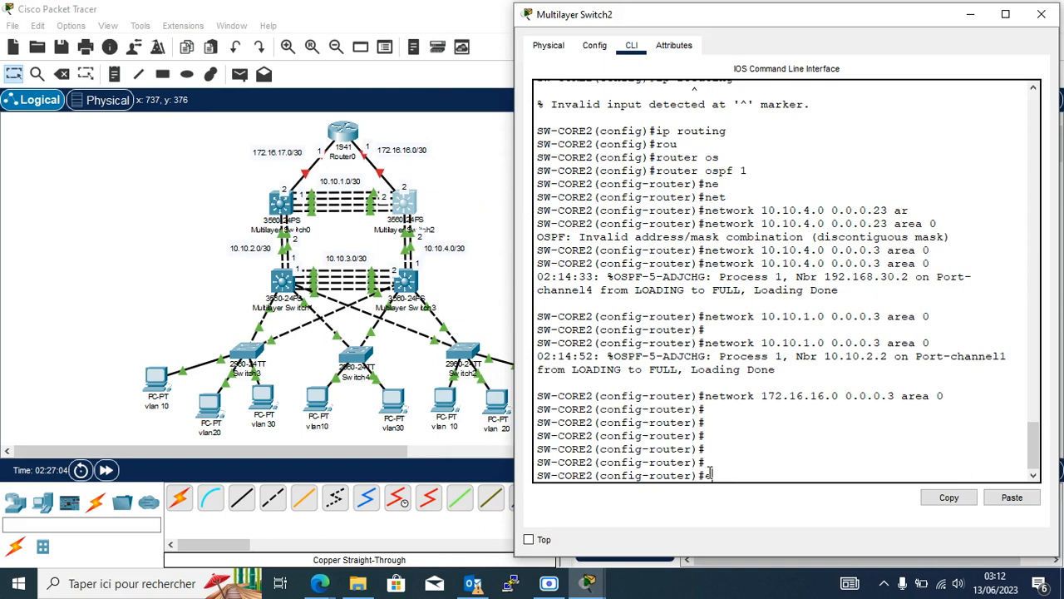
text(ex)
key(Return)
key(Return)
key(Return)
key(Return)
text(in)
key(Tab)
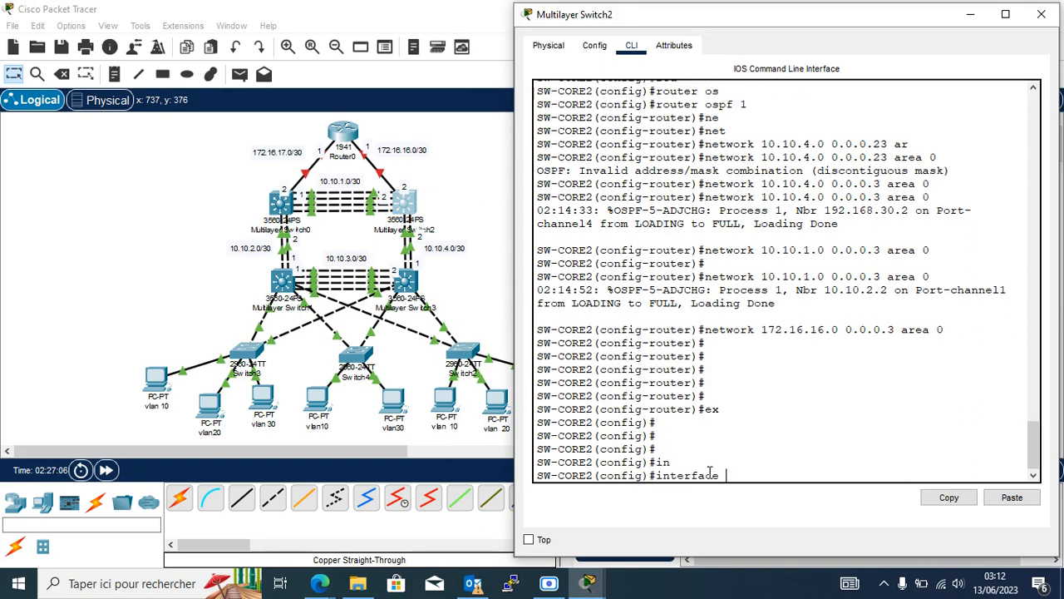
text(fa0/24)
key(Return)
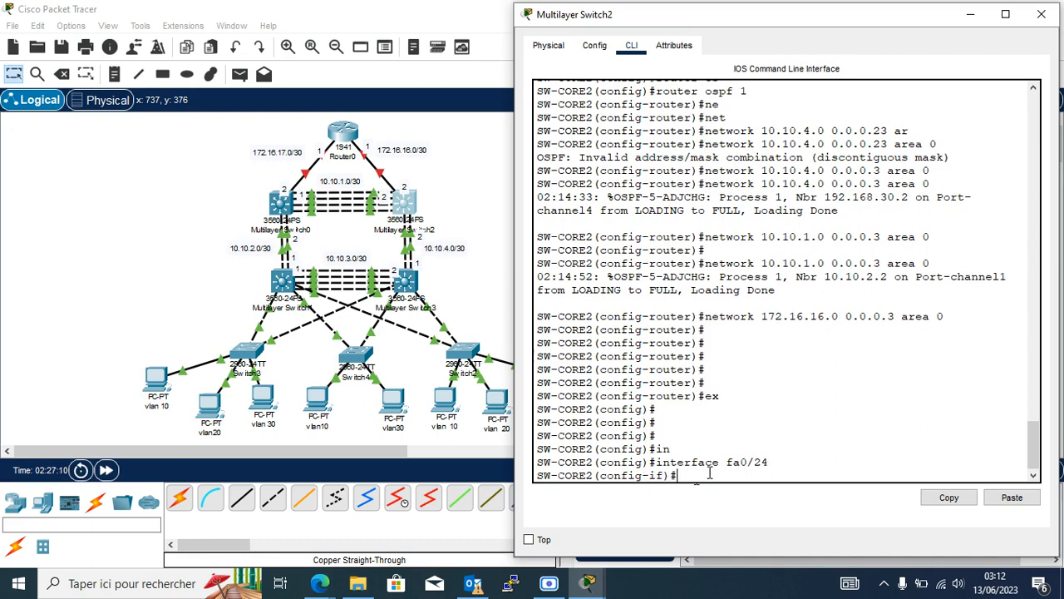
Step: Turn fa0/24 on SW-CORE2 into a routed port with the no switchport command
text(no sw)
key(Return)
key(Return)
key(Return)
key(Return)
Step: Assign IP address 172.16.16.2 with mask 255.255.255.252 to interface fa0/24 on SW-CORE2
text(ip add)
key(Tab)
text(192.168.)
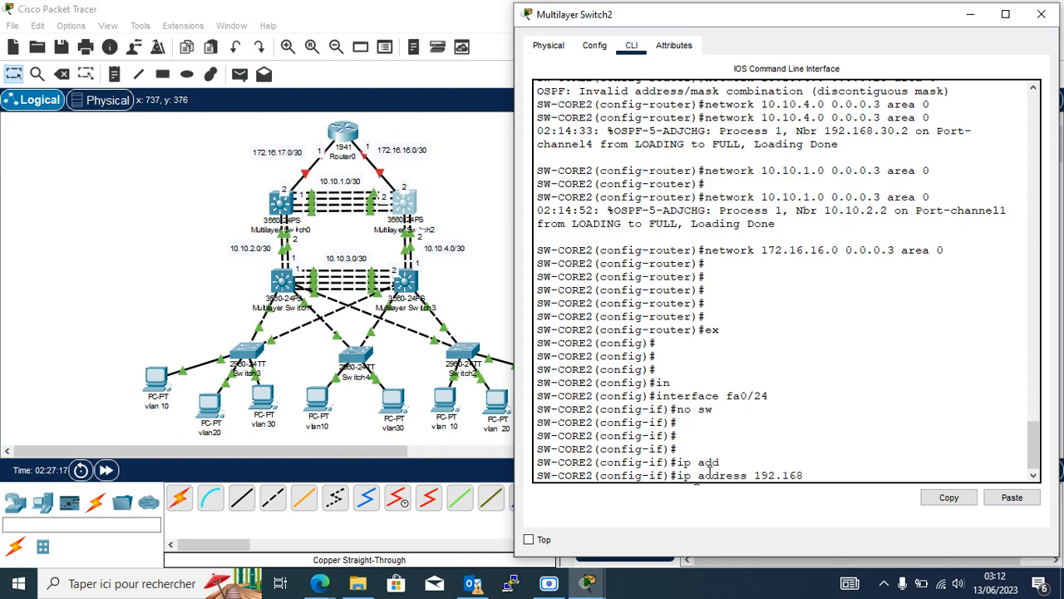
key(BackSpace)
key(BackSpace)
key(BackSpace)
key(BackSpace)
key(BackSpace)
text(72.16.16.)
key(BackSpace)
text(2.16.16.2 255.255.255.252)
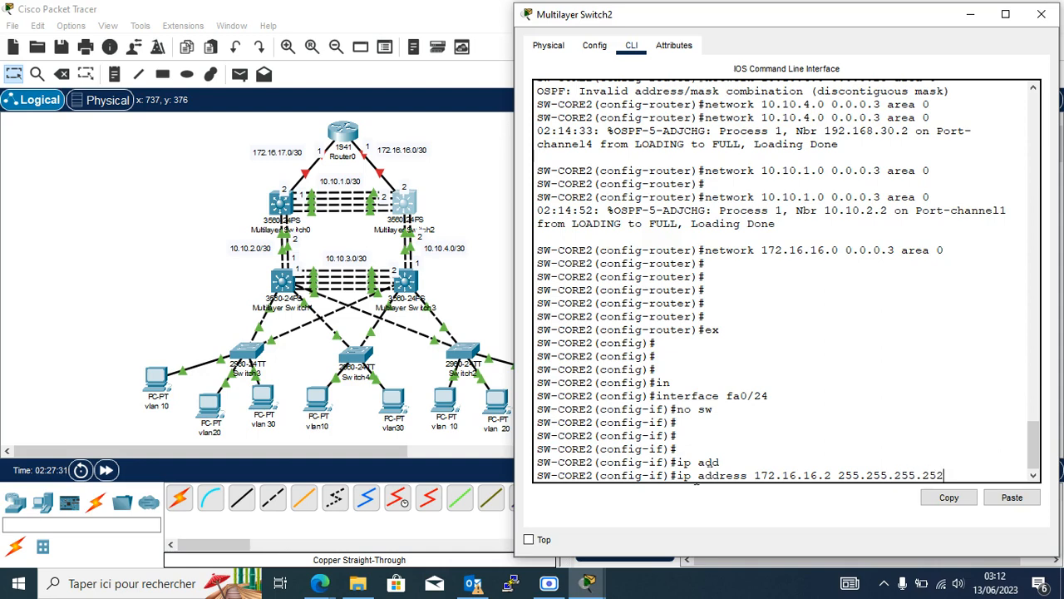
key(Return)
Step: Enable interface fa0/24 on SW-CORE2 with no shutdown
text(no)
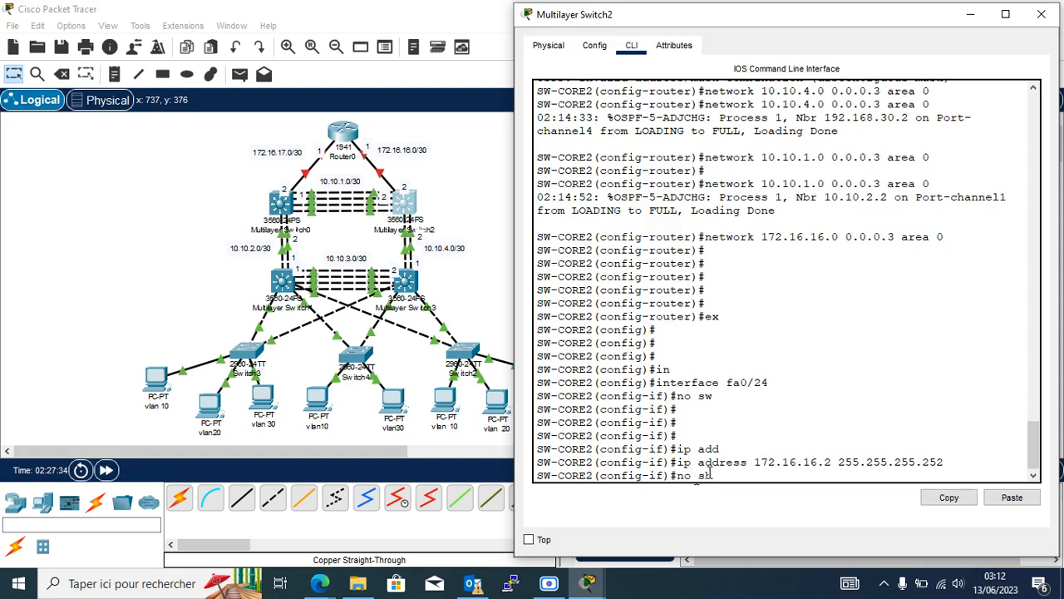
text( sh)
key(Return)
key(Return)
key(Return)
key(Return)
key(Return)
key(Return)
key(Return)
key(Return)
key(Return)
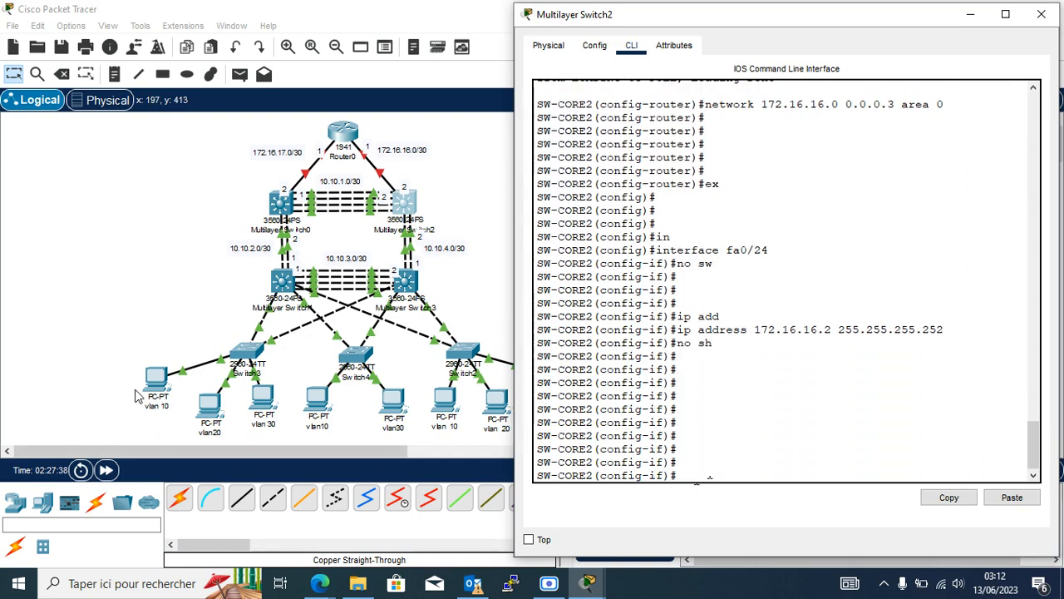
Step: Decline the initial configuration dialog on Router0 and enter privileged EXEC mode
click(118, 353)
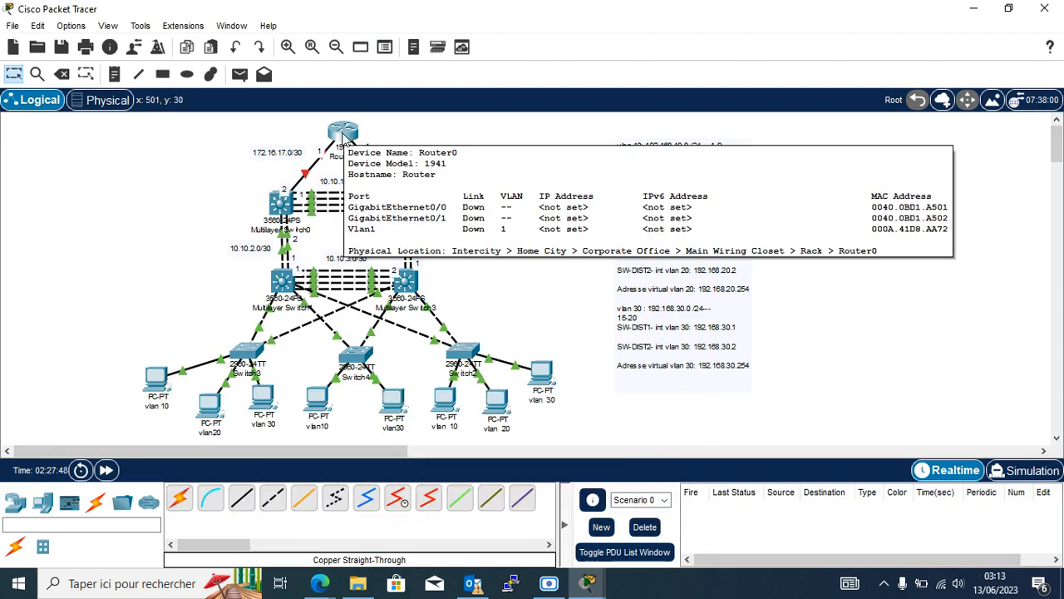
click(343, 133)
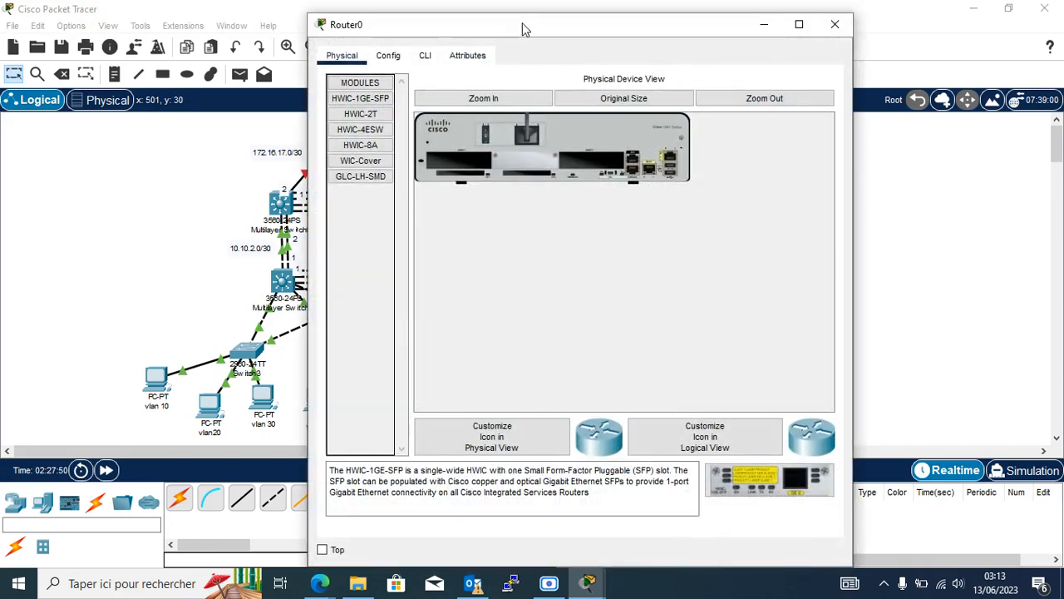
drag(523, 29, 681, 47)
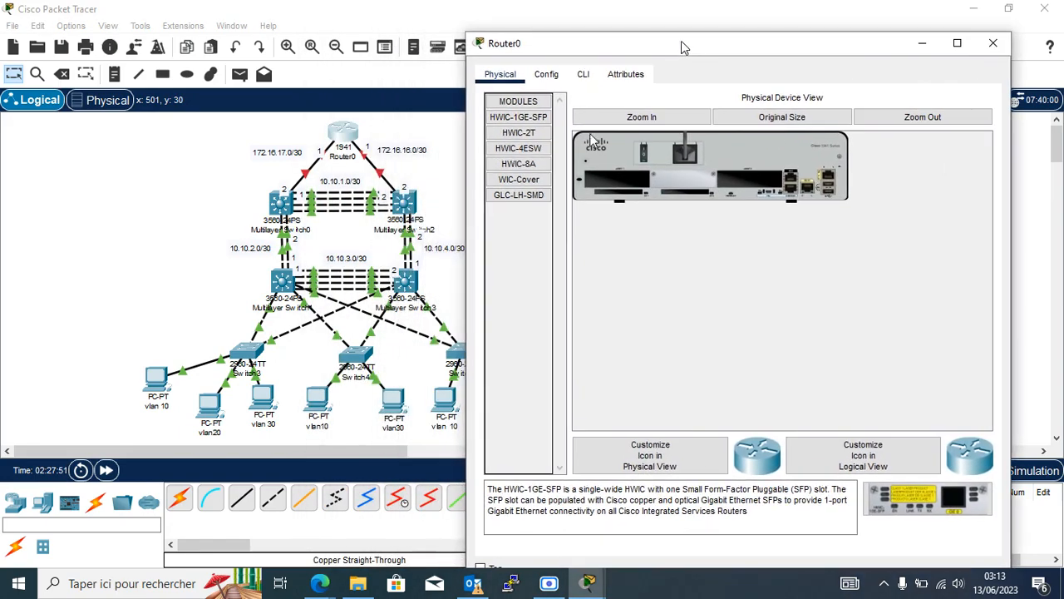
click(583, 74)
text(no)
key(Return)
key(Return)
key(Return)
key(Return)
text(en)
key(Return)
key(Return)
key(Return)
key(Return)
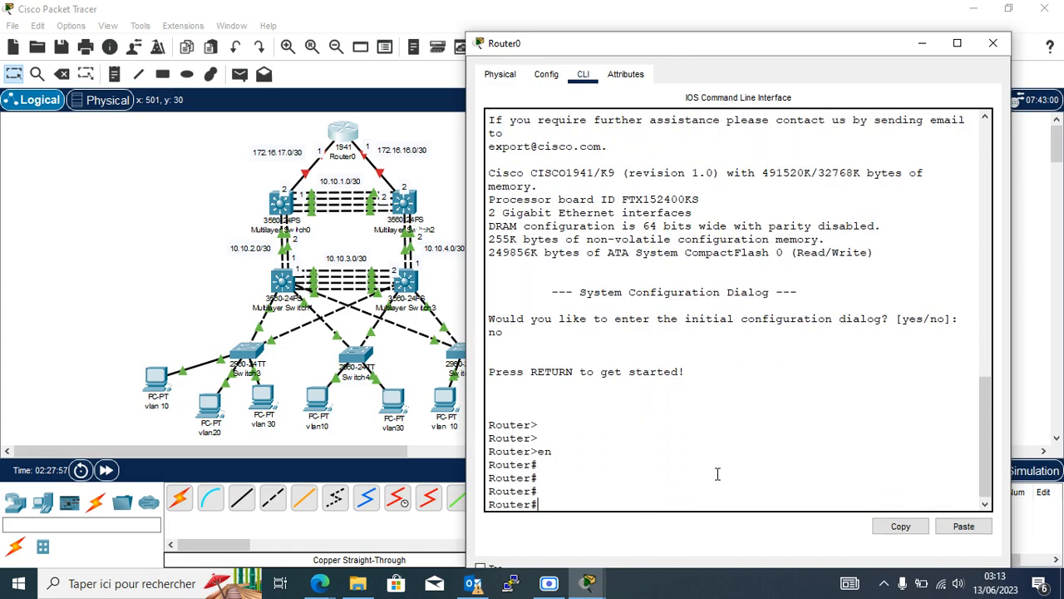
Step: Enter global configuration mode on Router0 and open the configuration of interface g0/0
text(conf t)
key(Return)
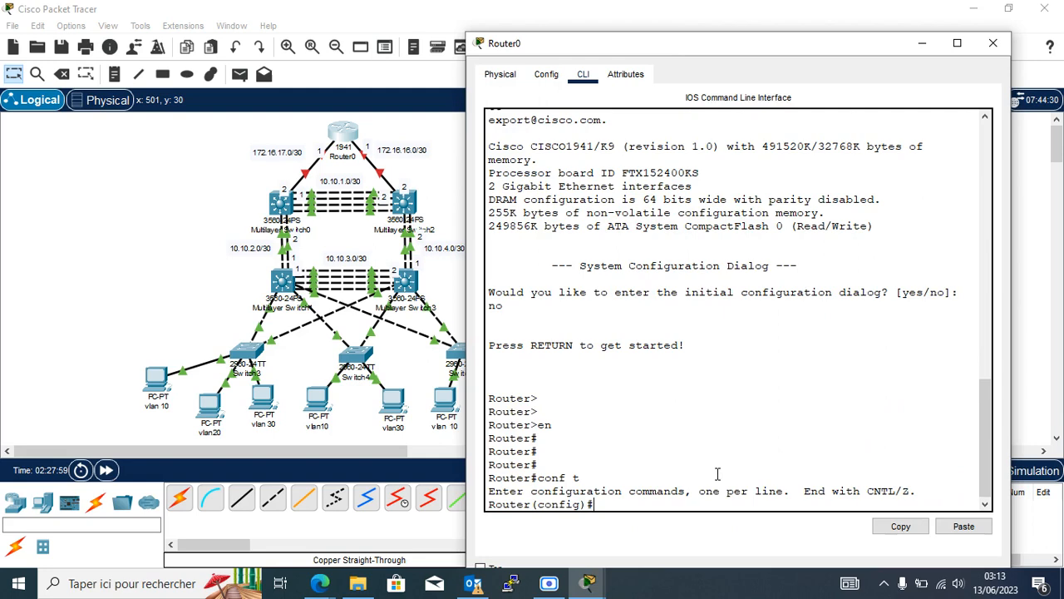
text(int)
key(Tab)
text(g0-/0)
key(BackSpace)
key(BackSpace)
key(BackSpace)
text(/0)
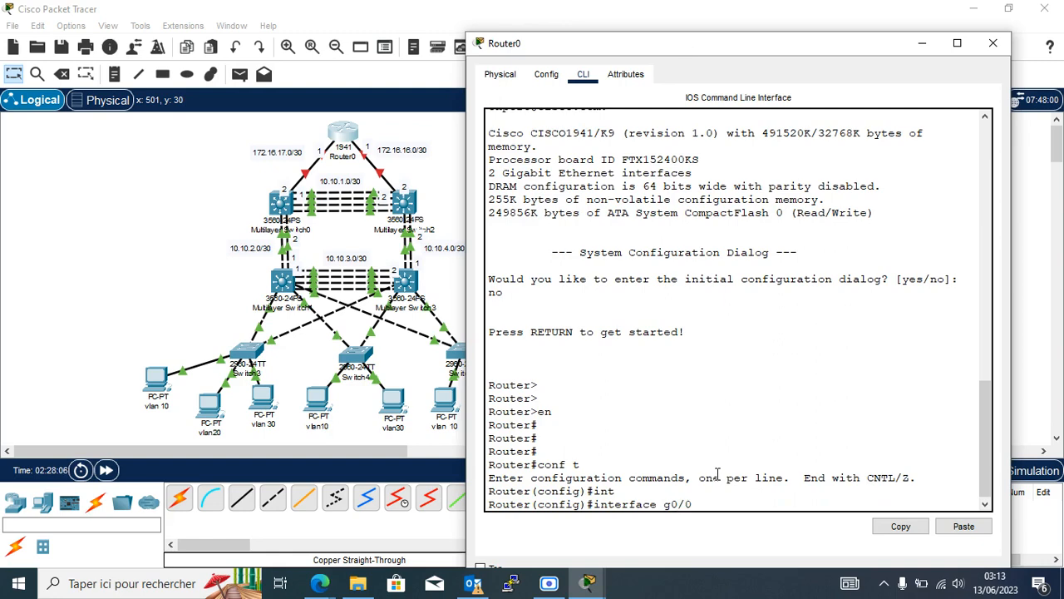
key(Return)
Step: Assign IP address 172.16.16.1 with mask 255.255.255.252 to interface g0/0 on Router0
text(ip add)
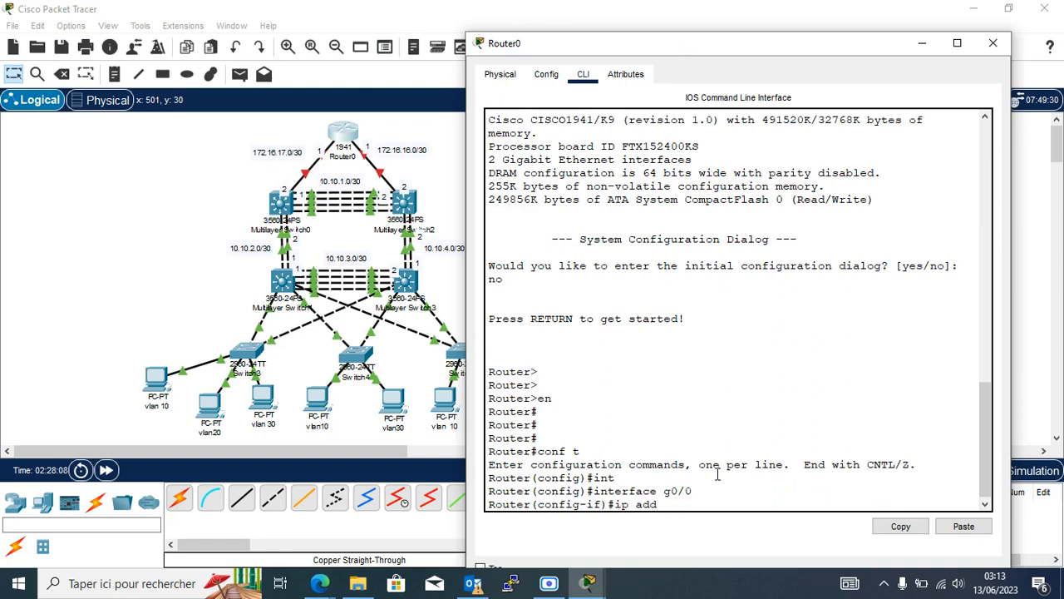
key(Tab)
text(172.)
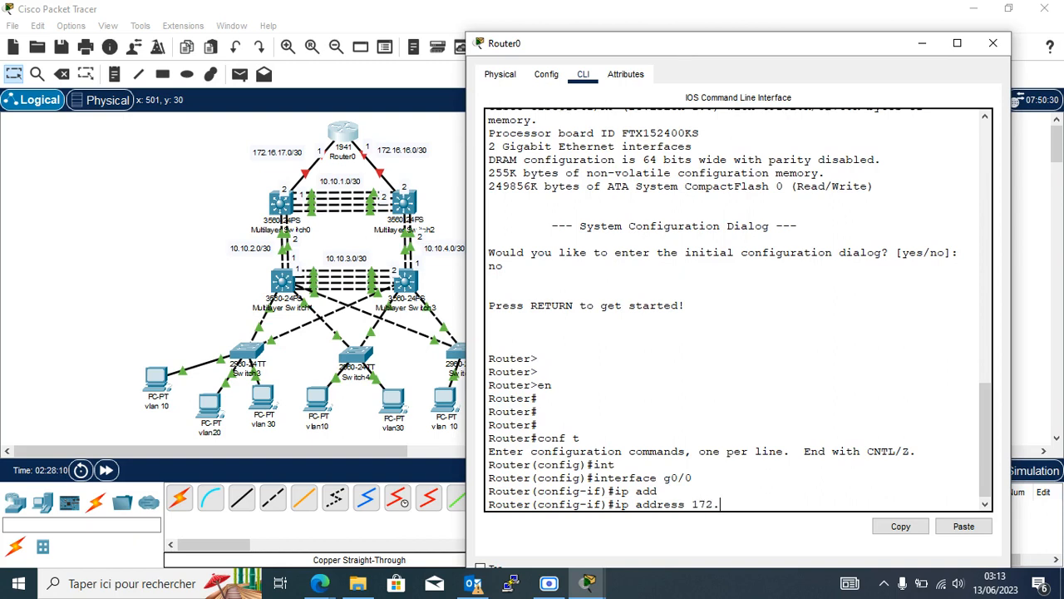
text(16.16.1 255.255.255.252)
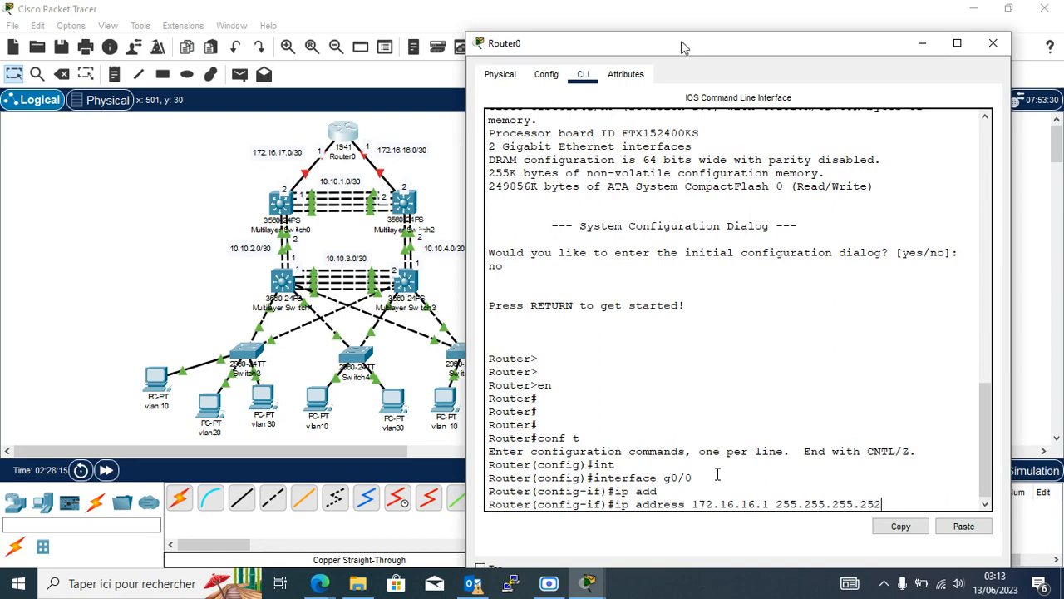
key(Return)
Step: Enable interface g0/0 on Router0 with no shutdown
text(no sh)
key(Return)
key(Return)
key(Return)
key(Return)
key(Return)
key(Return)
key(Return)
key(Return)
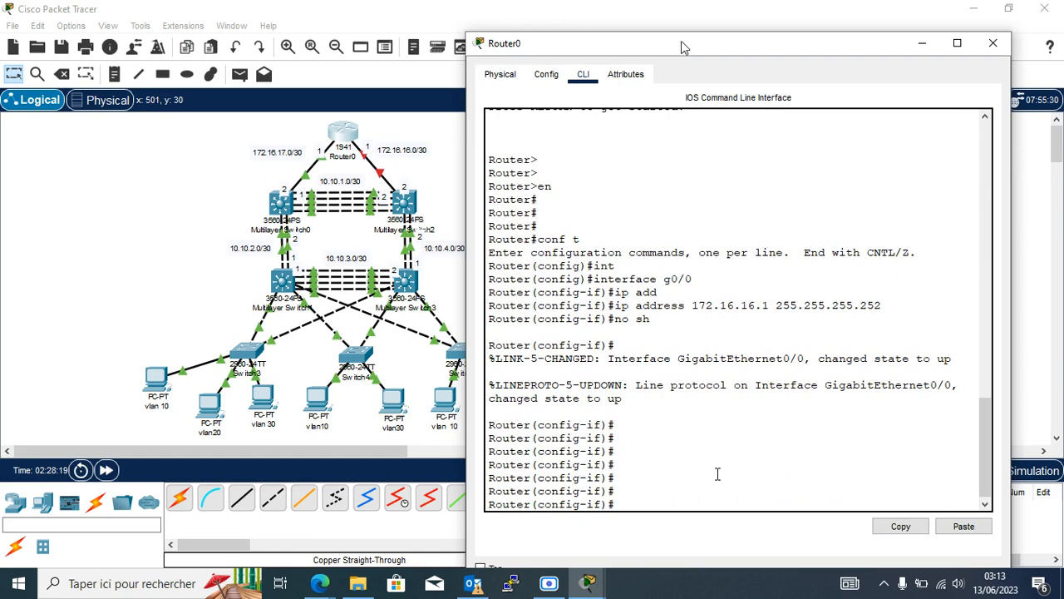
text(no sh)
key(Up)
key(BackSpace)
text(1)
key(Return)
key(Up)
key(Up)
key(Up)
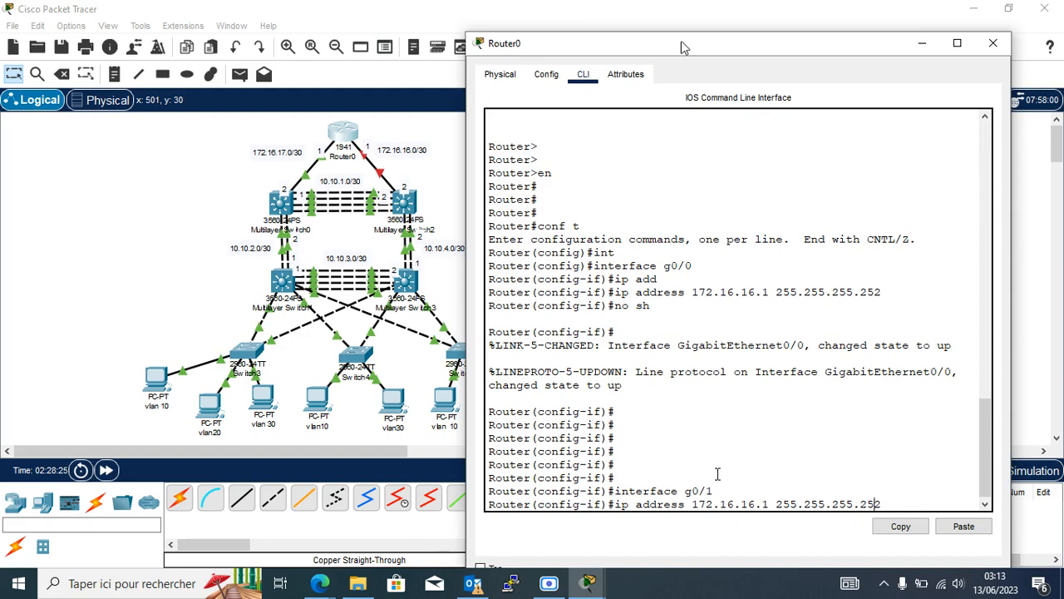
key(Left)
key(Left)
key(Left)
key(BackSpace)
text(7)
key(Up)
key(BackSpace)
text(0)
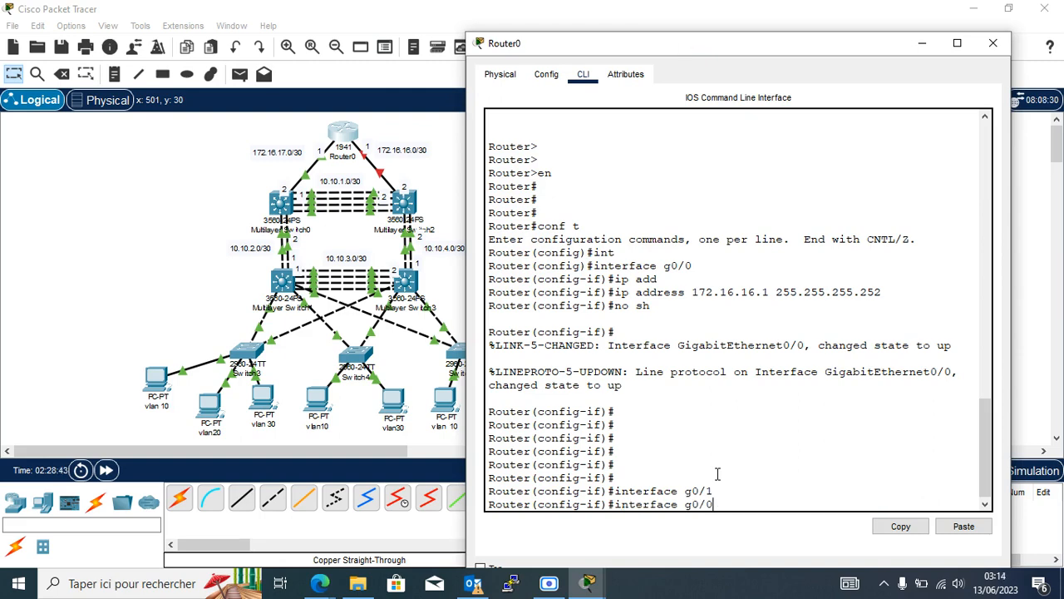
key(Up)
key(Down)
key(Down)
key(Up)
key(Up)
key(Up)
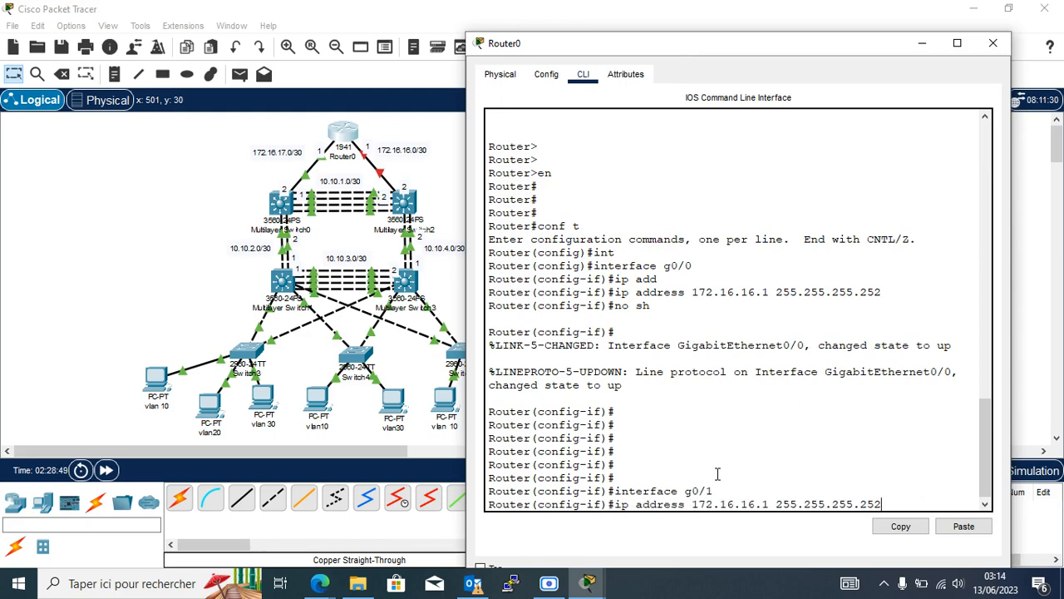
key(Down)
key(Down)
key(Down)
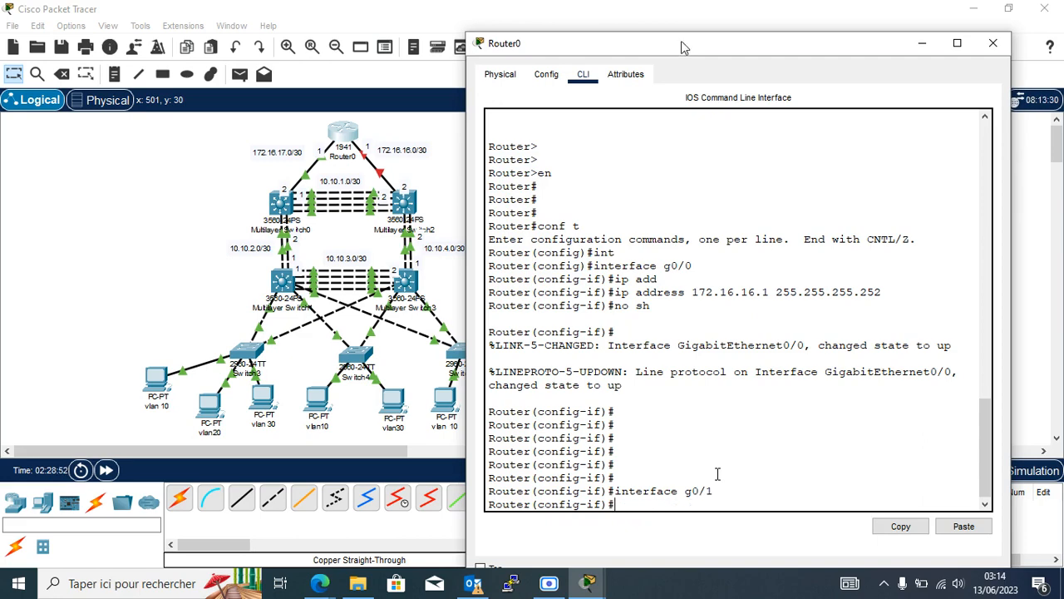
Step: Return to interface g0/0 on Router0 and set its IP address to 172.16.17.1 with mask 255.255.255.252
key(Up)
key(BackSpace)
text(0/0)
key(Return)
text(no sh)
key(Up)
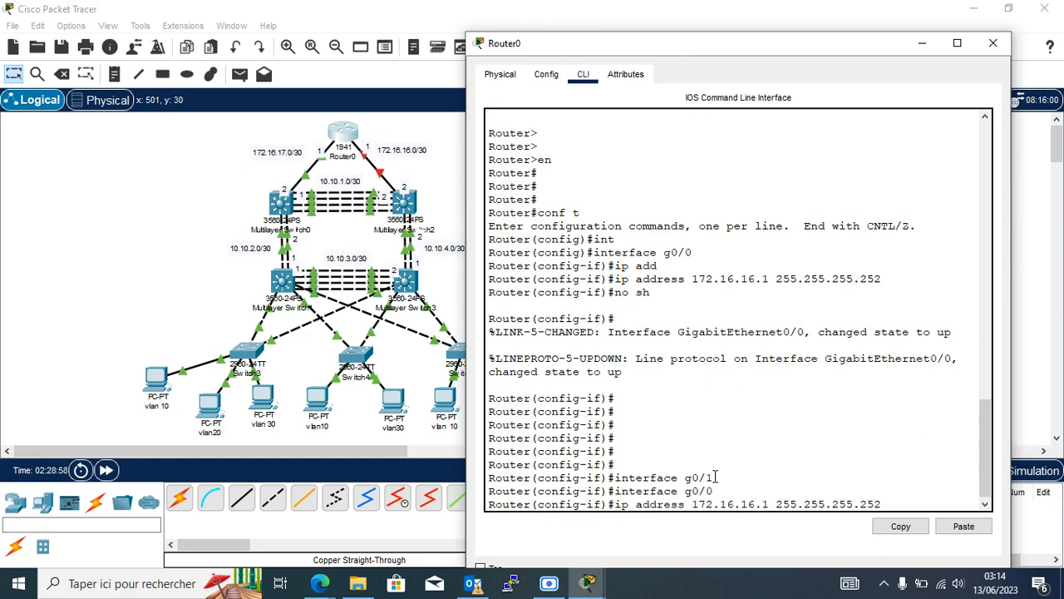
key(Left)
key(Left)
key(Left)
key(Left)
key(Left)
key(Left)
key(Left)
key(Left)
key(Left)
key(Left)
key(Left)
key(Left)
key(BackSpace)
text(7)
key(Return)
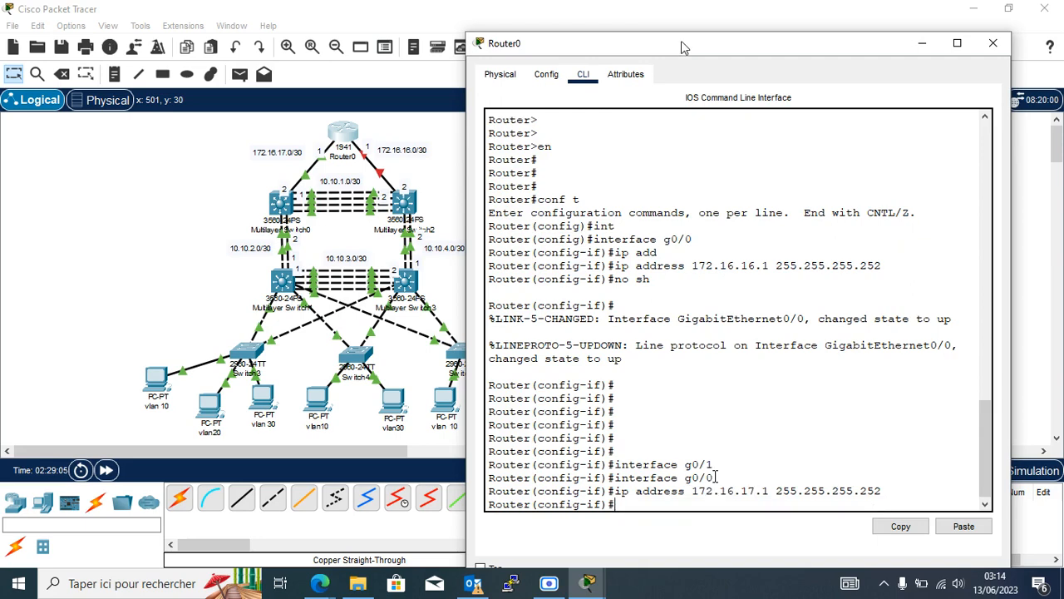
Step: Issue no shutdown on Router0's g0/0 interface again
text(no sh)
key(Return)
key(Return)
key(Return)
Step: Open interface g0/1 on Router0 and assign it IP address 172.16.16.1 with mask 255.255.255.252
key(Up)
key(Up)
key(Up)
key(Up)
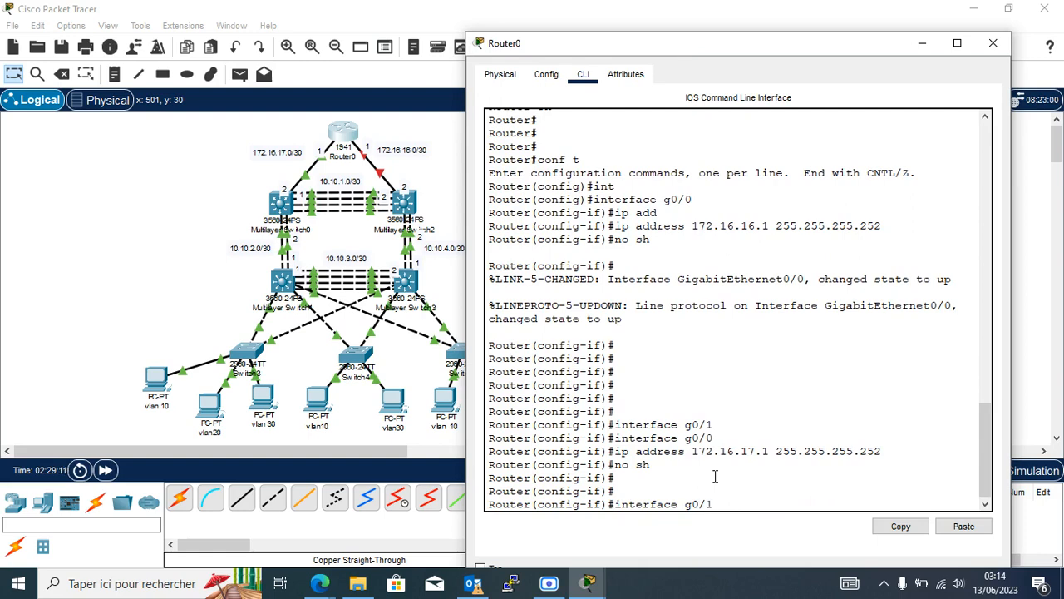
key(Return)
key(Up)
key(Up)
key(Up)
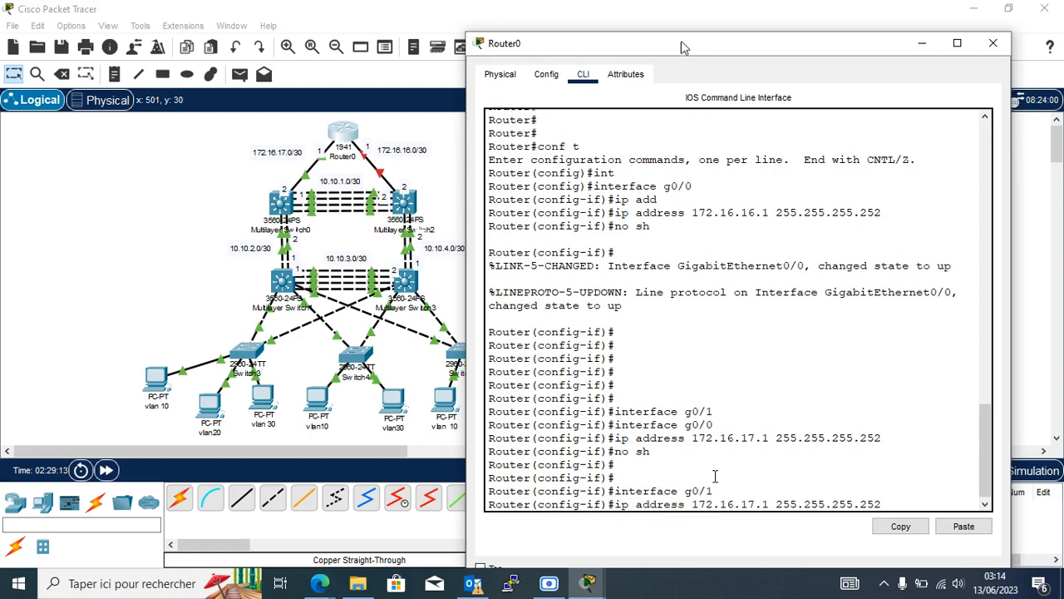
key(Left)
key(Left)
key(Left)
key(Left)
key(Left)
key(Left)
key(Left)
key(Left)
key(Left)
key(Left)
key(Left)
key(Left)
key(Left)
key(Left)
key(Left)
key(Left)
key(Left)
key(Left)
key(BackSpace)
text(6)
key(Return)
Step: Enable interface g0/1 on Router0 with no shutdown
text(no)
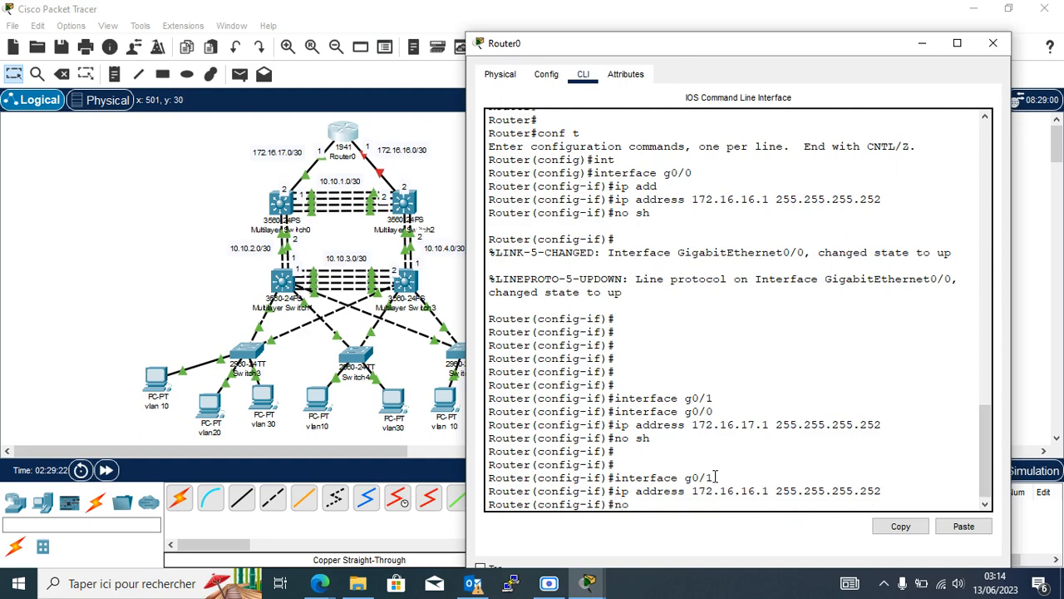
text( sh)
key(Return)
key(Return)
key(Return)
key(Return)
key(Return)
key(Return)
key(Return)
key(Return)
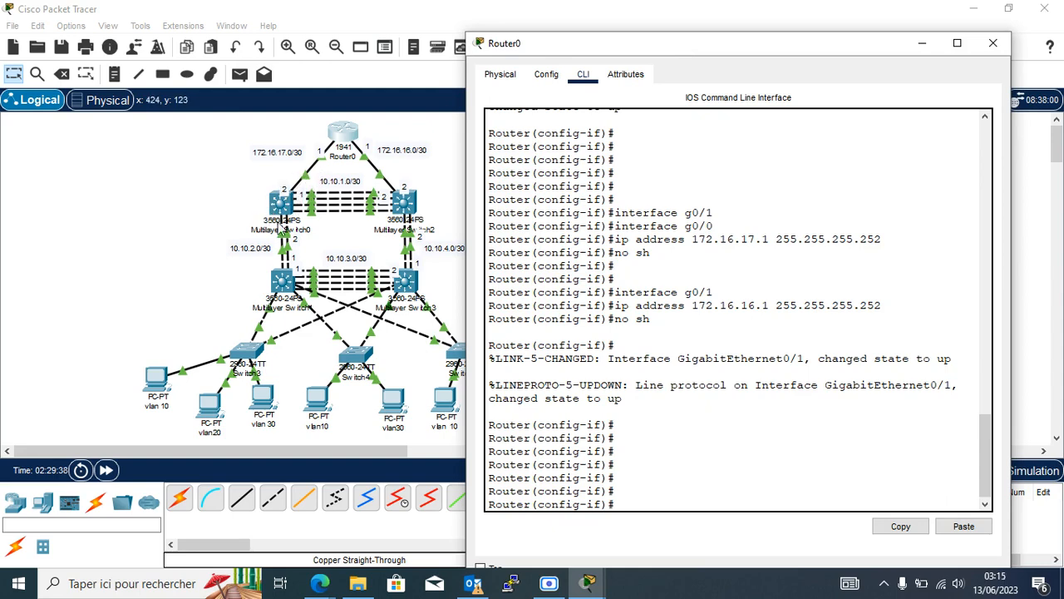
Step: Ping 172.16.17.2 from the command prompt of the vlan 10 PC connected to Switch3
click(157, 380)
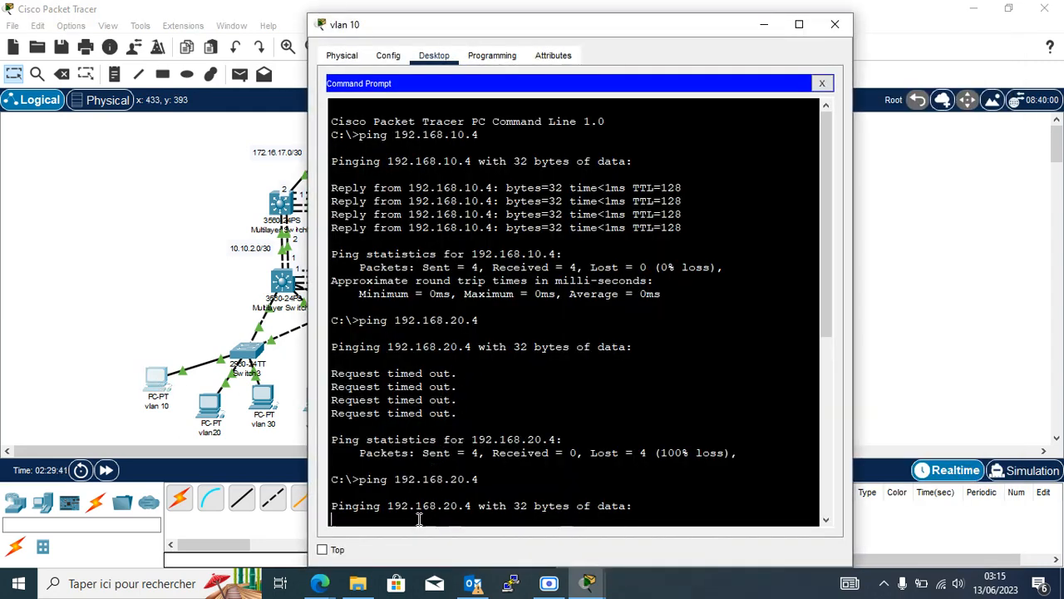
key(Return)
key(Return)
key(Return)
key(Return)
text(ping 172)
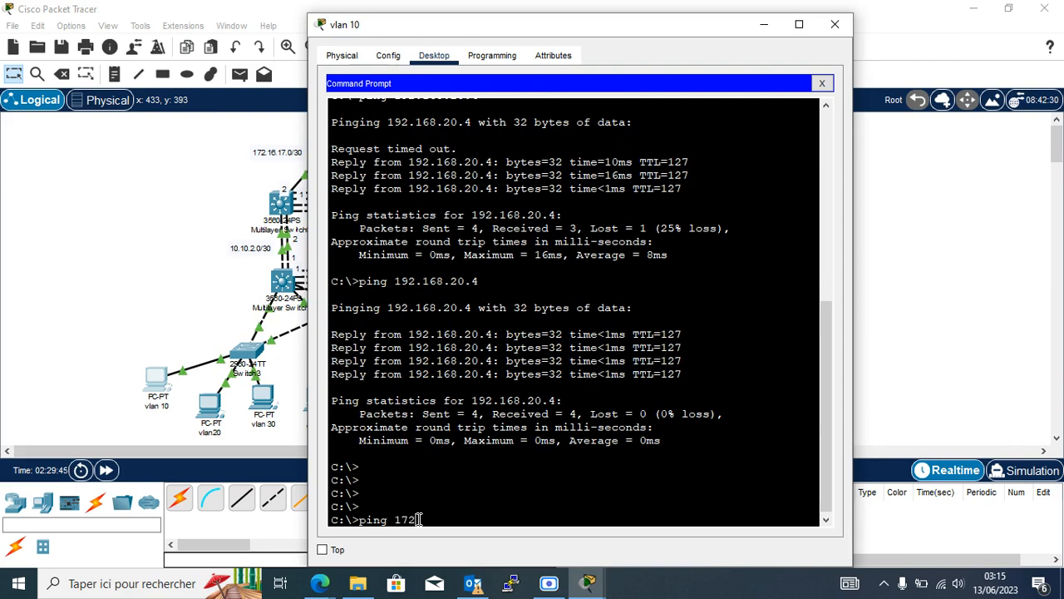
key(Return)
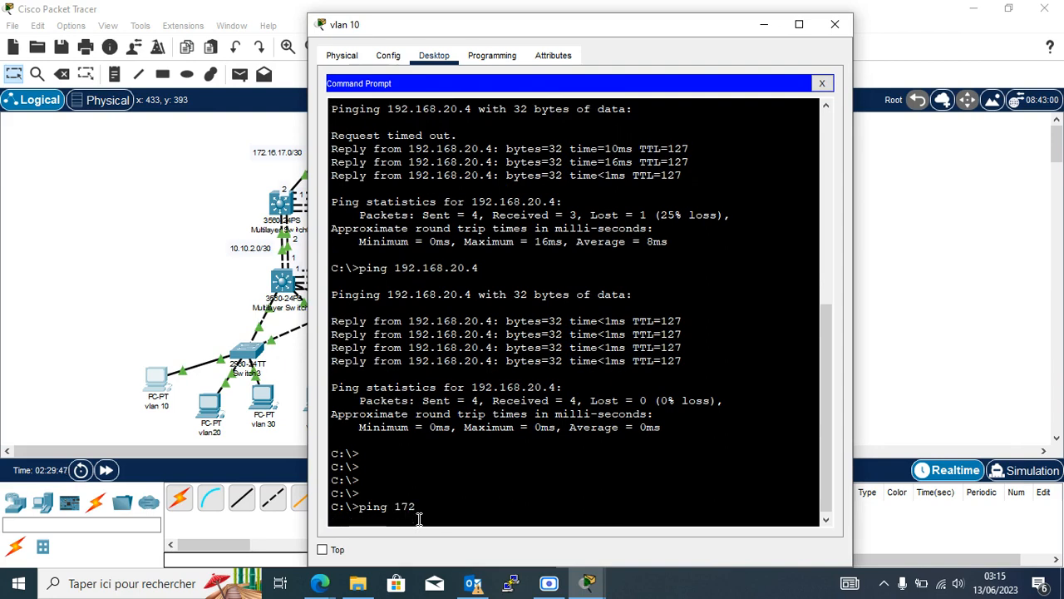
key(Up)
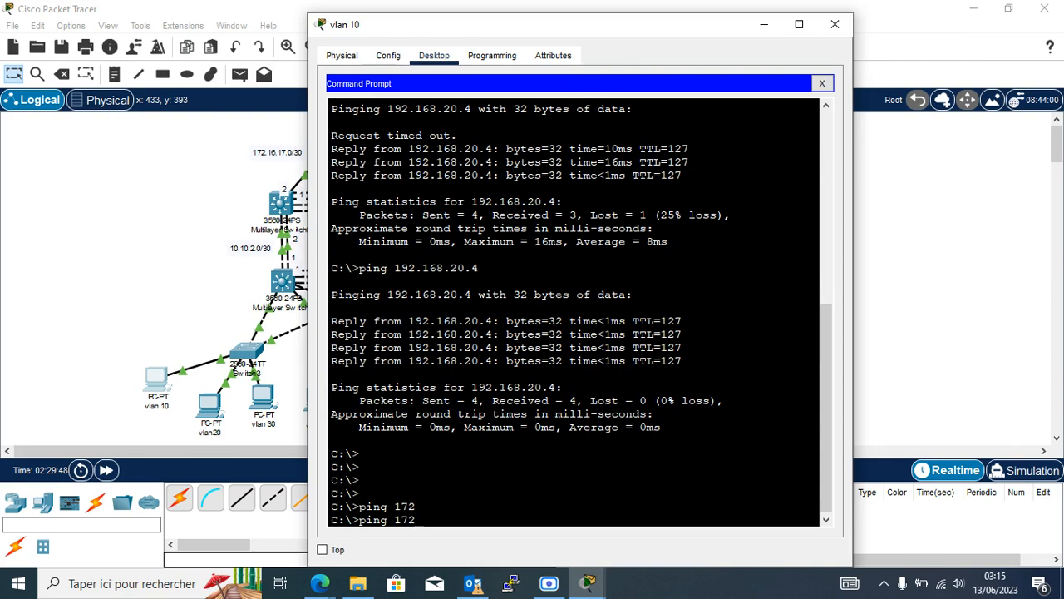
text(.16.17.2)
key(Return)
Step: Move the vlan 10 PC window off the core topology and ping 172.16.17.1 from it
drag(592, 25, 703, 15)
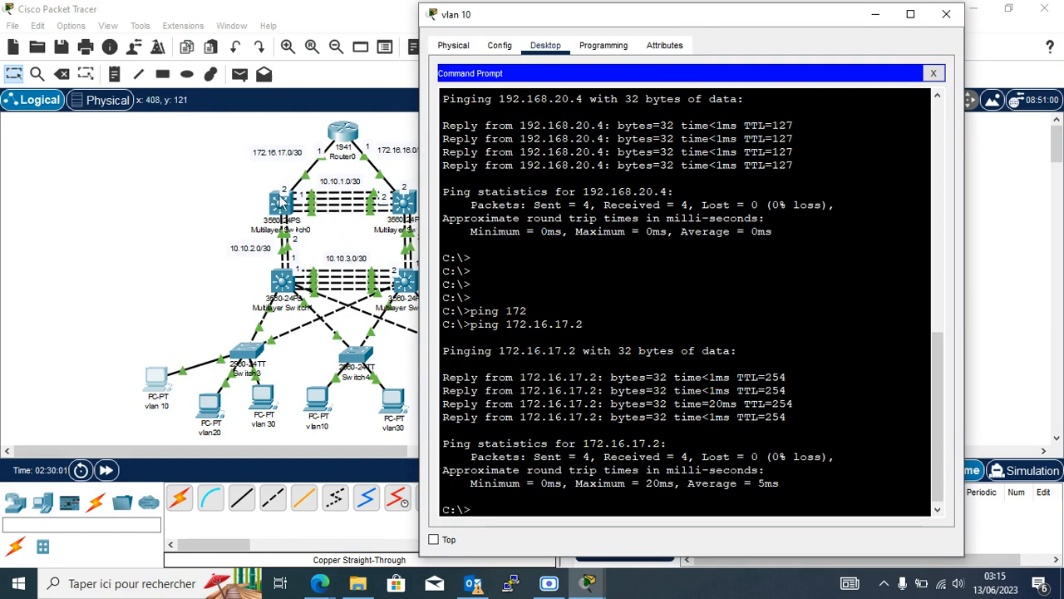
key(Up)
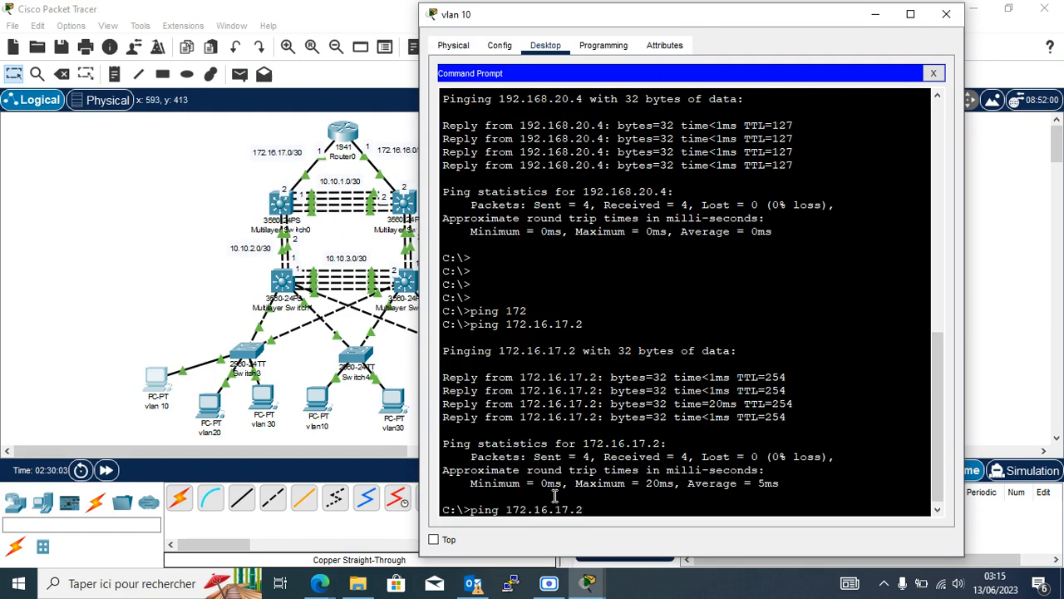
key(Return)
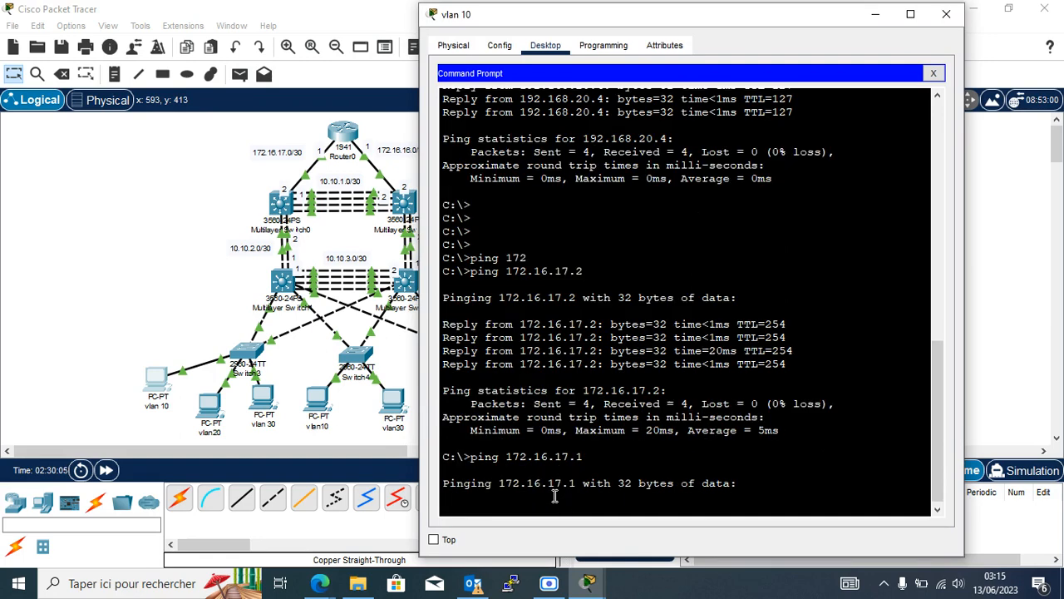
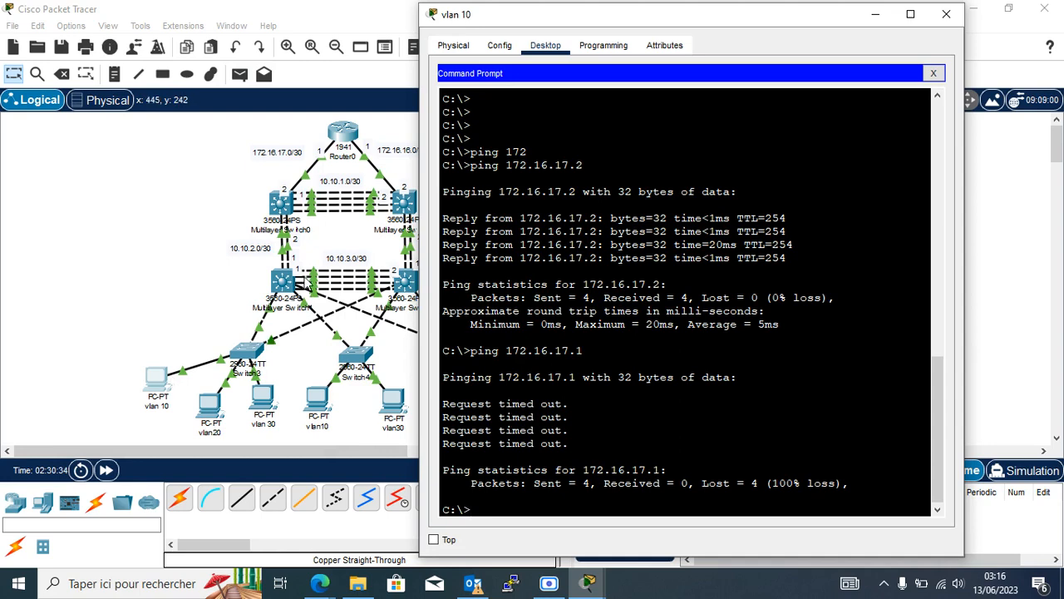
Step: Trace the route from the vlan 10 PC to 172.16.17.1 and stop the trace before it ends
text(tracert )
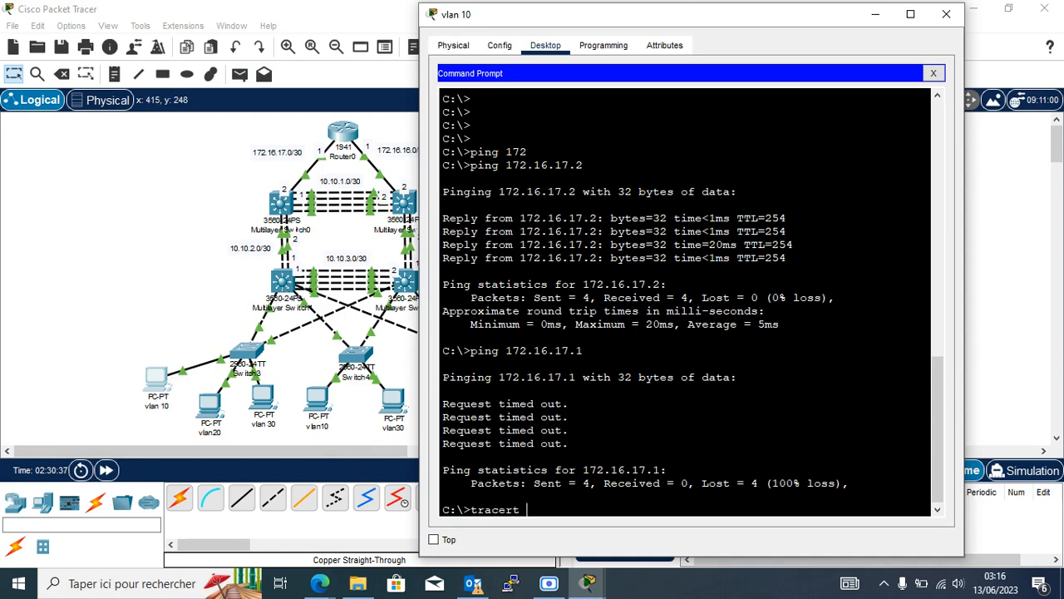
text(172)
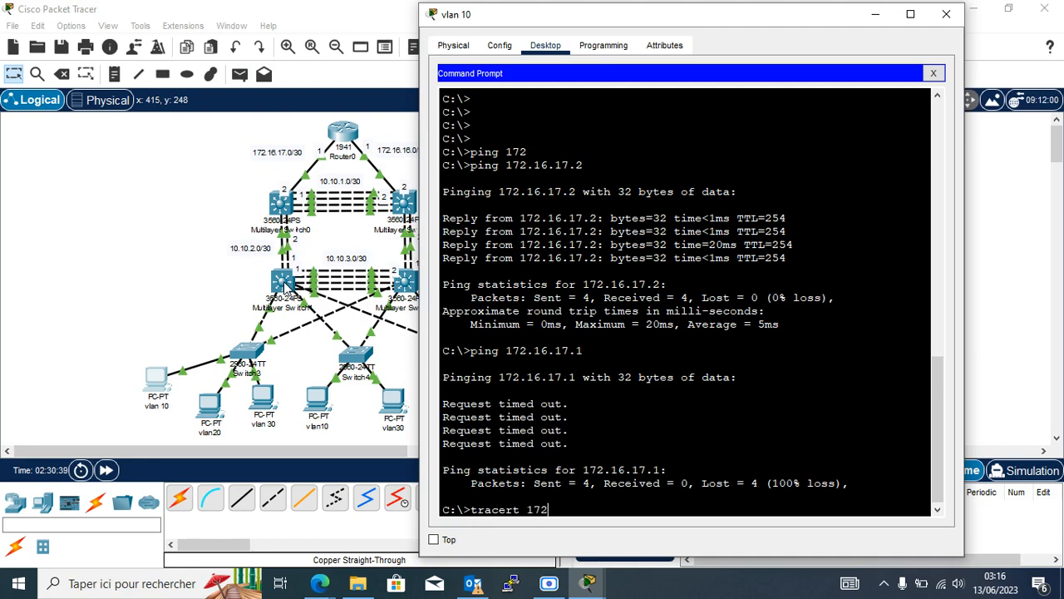
text(.16.17.1)
key(Return)
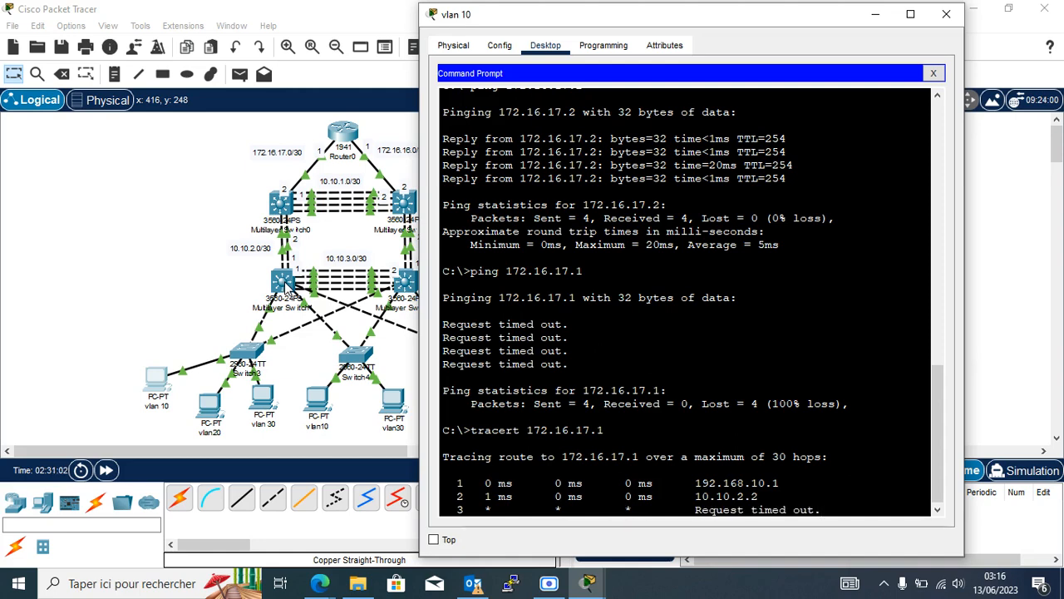
key(ctrl+c)
Step: Trace the route from the vlan 10 PC to 172.16.17.2 and examine both hops
key(Up)
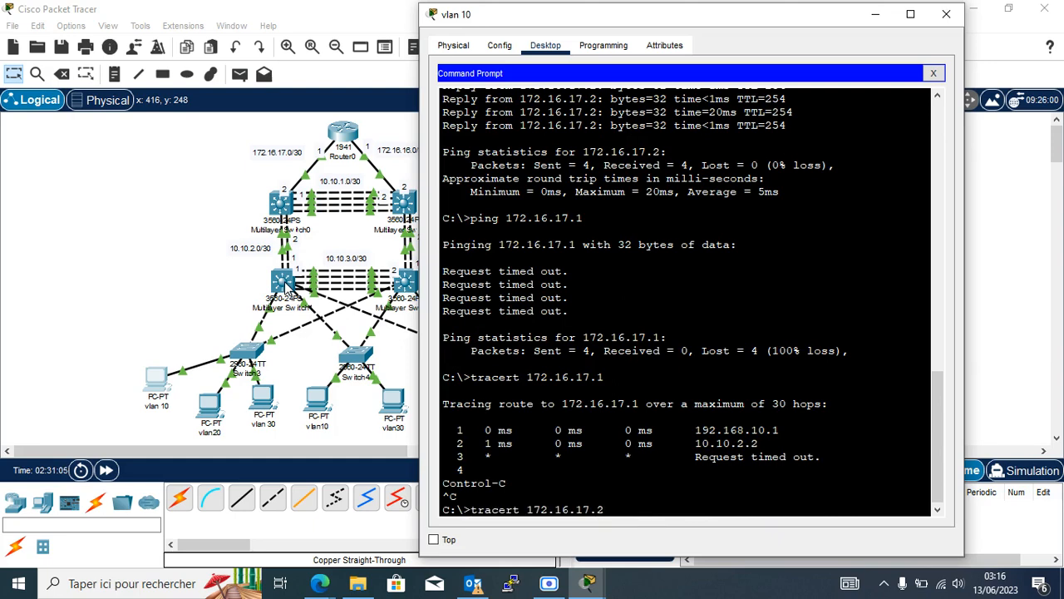
text(2)
key(Return)
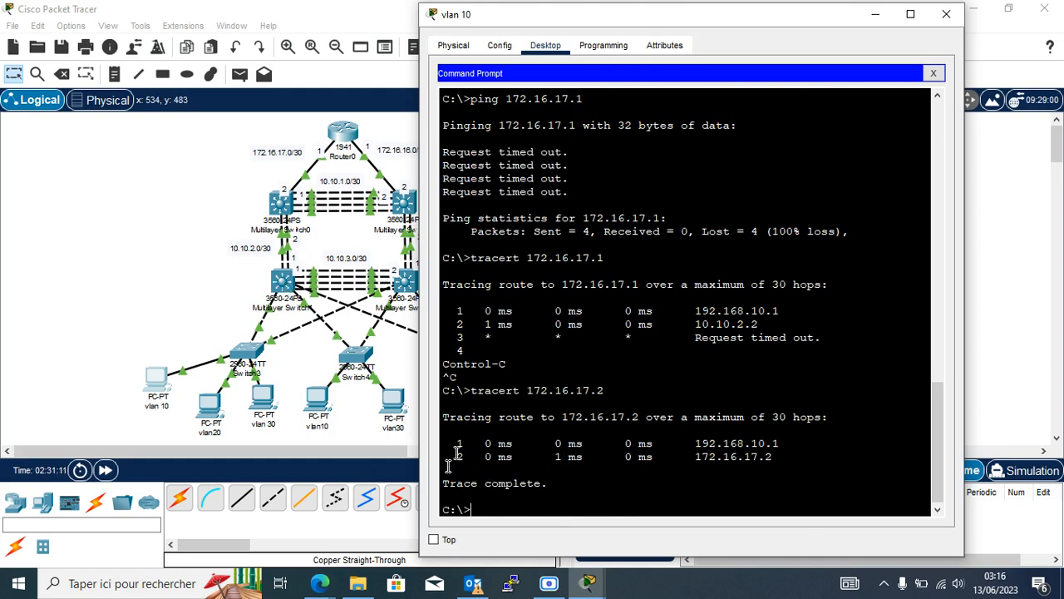
drag(457, 446, 784, 440)
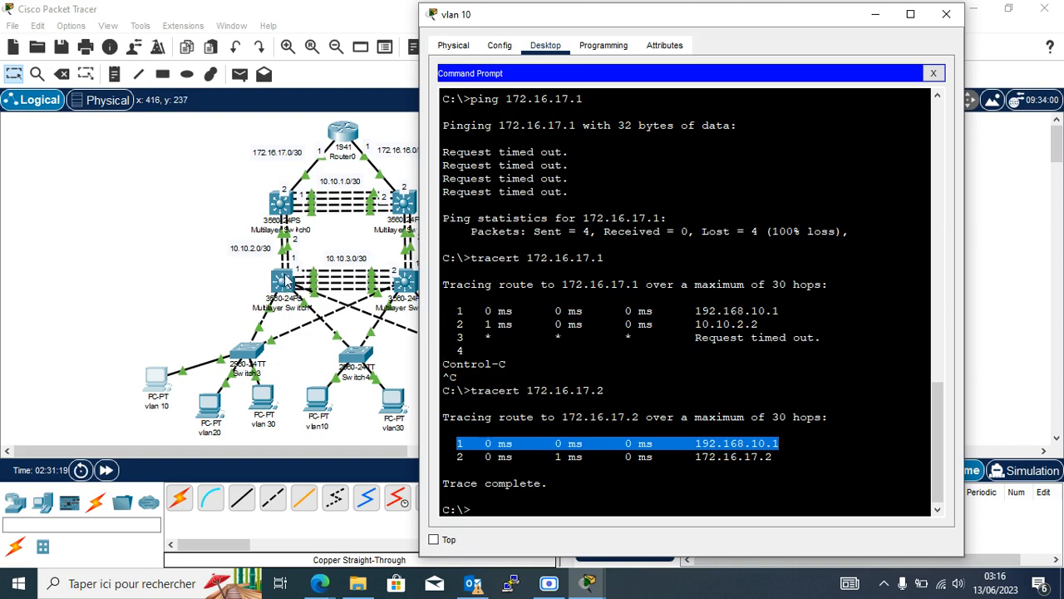
drag(689, 457, 782, 456)
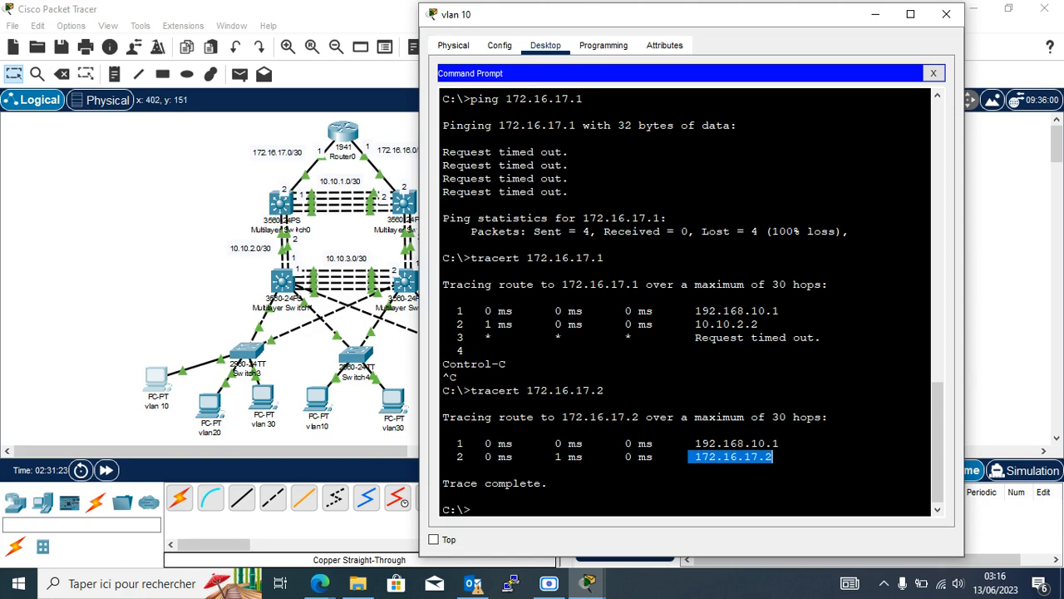
Step: Trace the route to 172.16.17.2 from the vlan20 PC's command prompt and uncover the topology for comparison
click(219, 400)
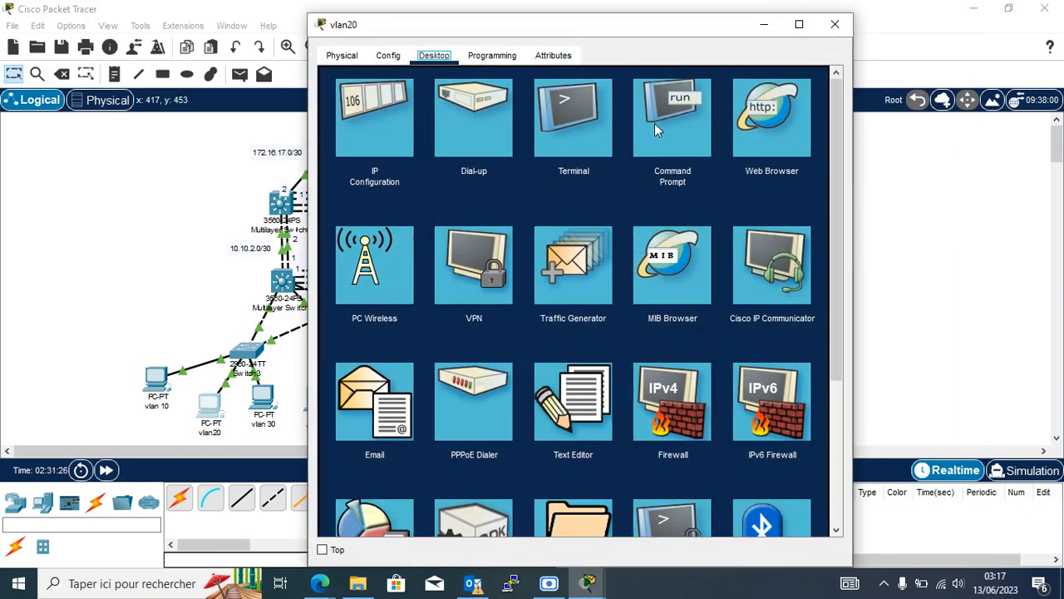
click(671, 116)
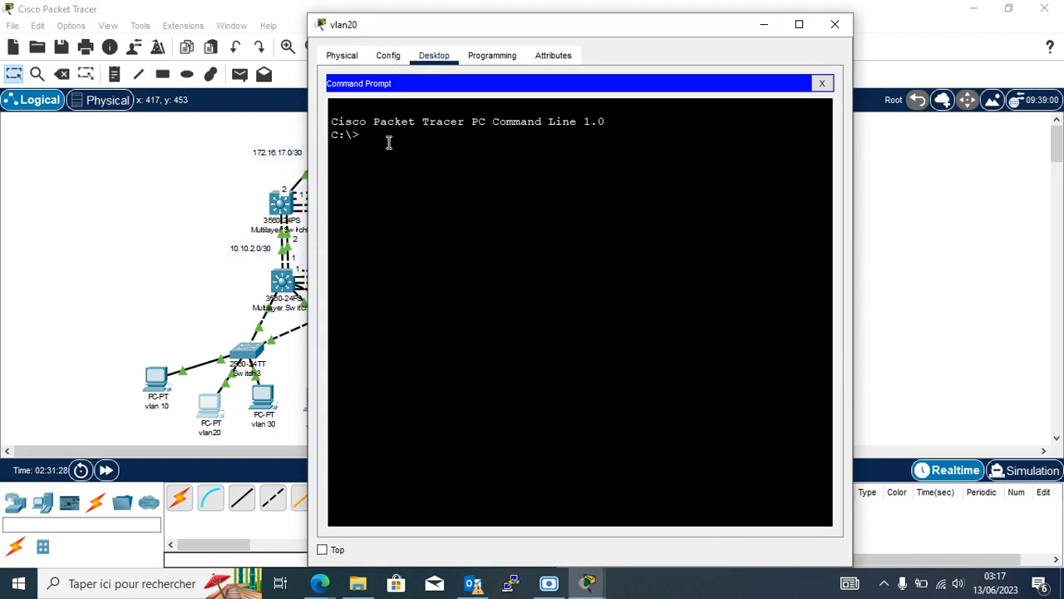
text(trac)
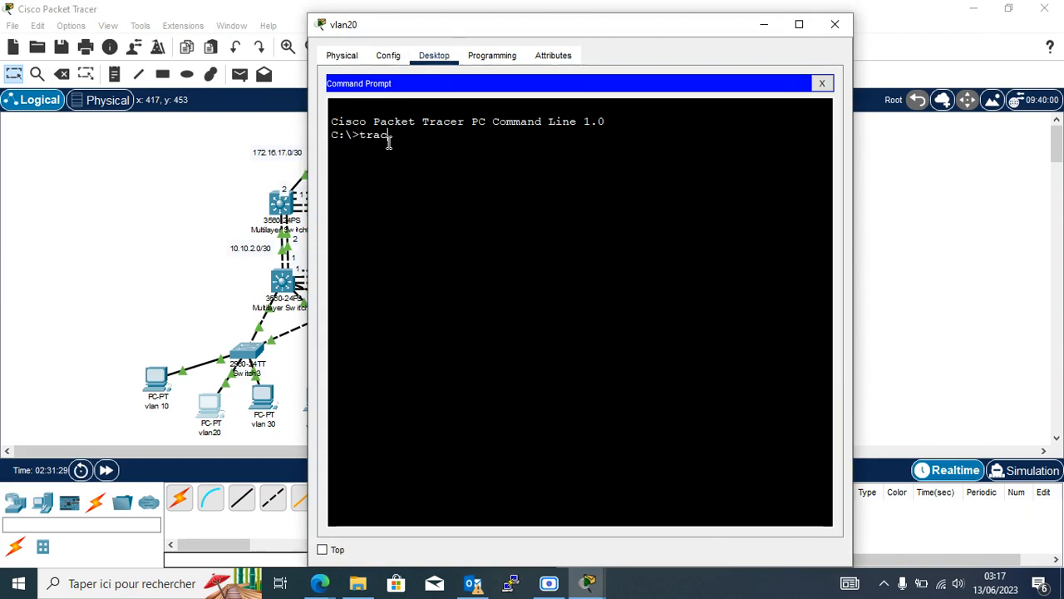
text(ert 172.)
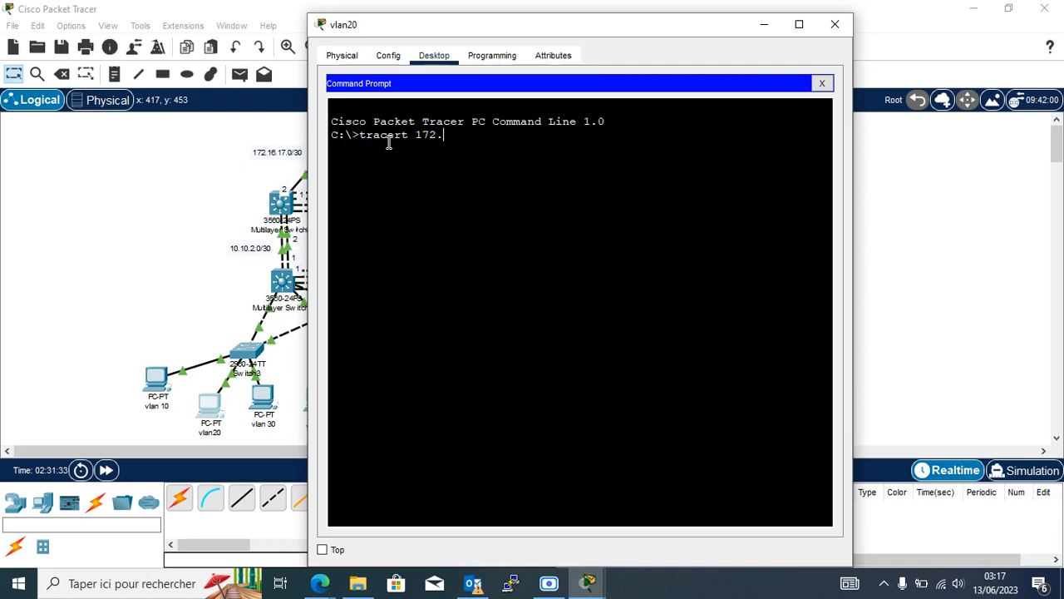
text(16.17.2)
key(Return)
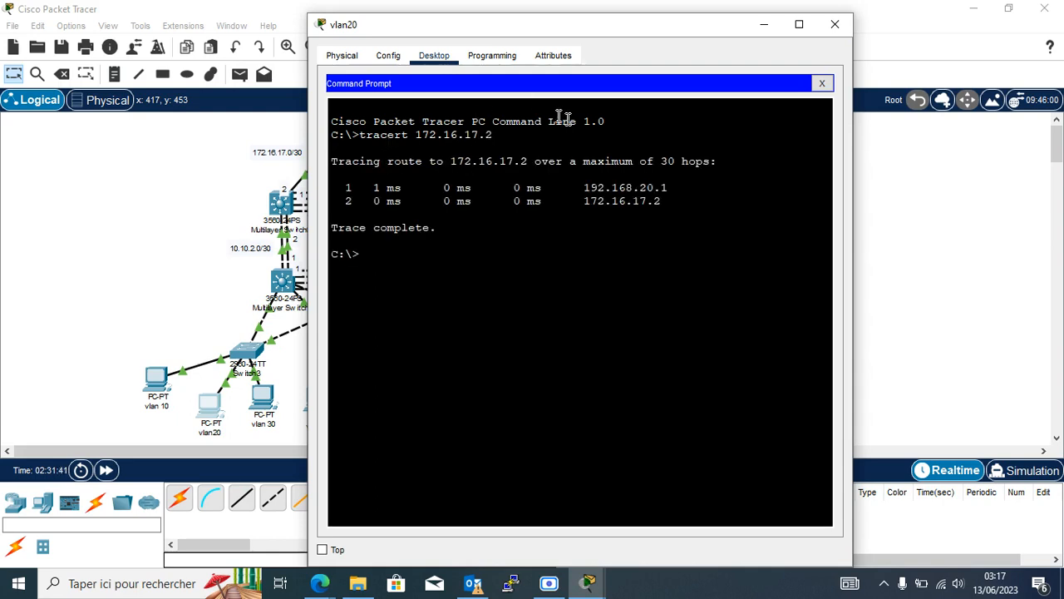
drag(645, 29, 872, 30)
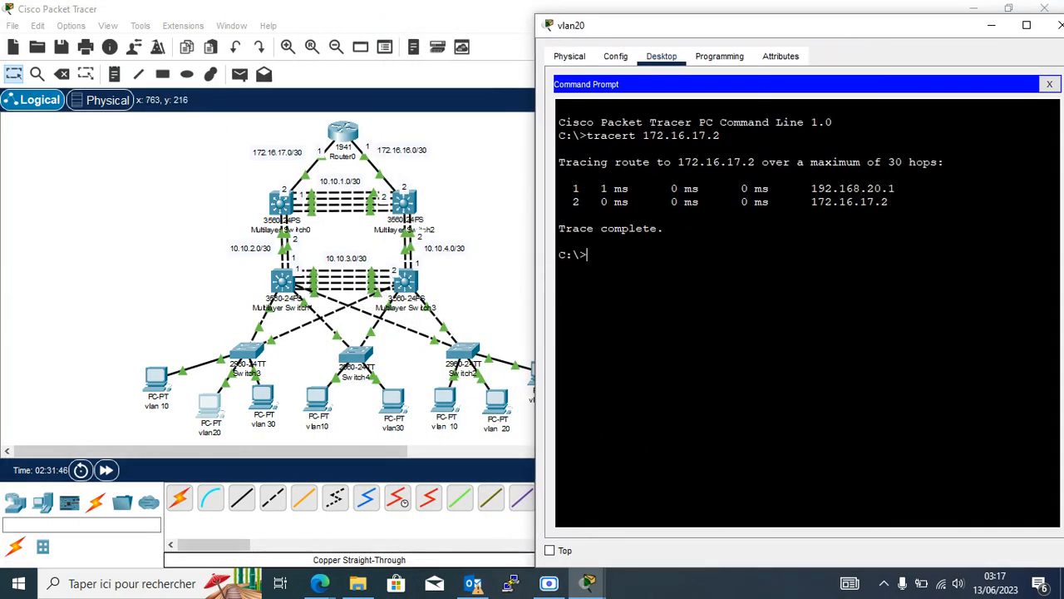
Step: Highlight the vlan20 PC's first hop, and trace the route to 172.16.17.2 from the vlan 30 PC on Switch3 for comparison with the topology
drag(898, 189, 804, 189)
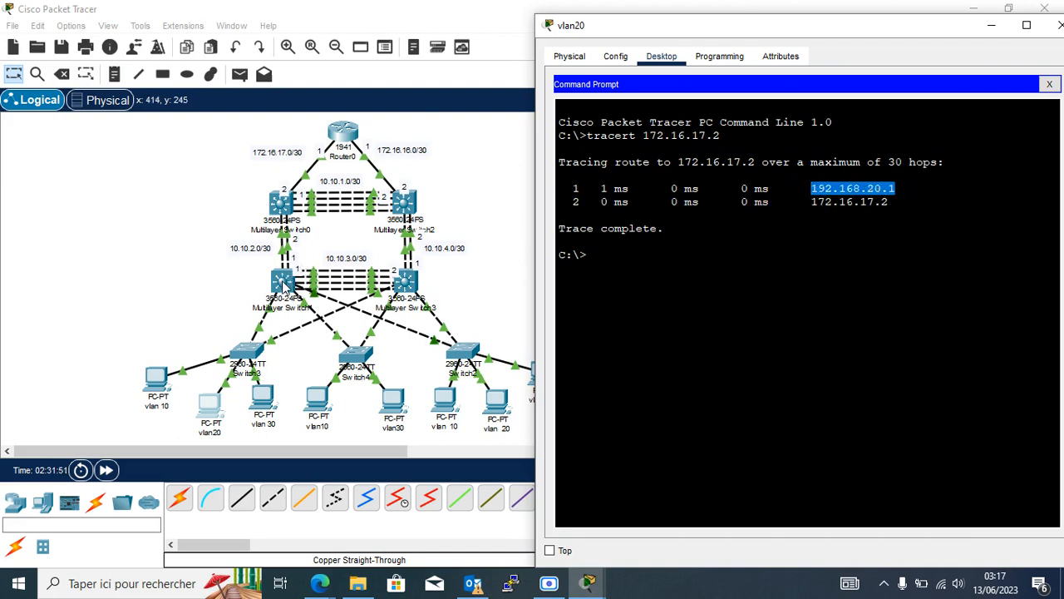
click(263, 397)
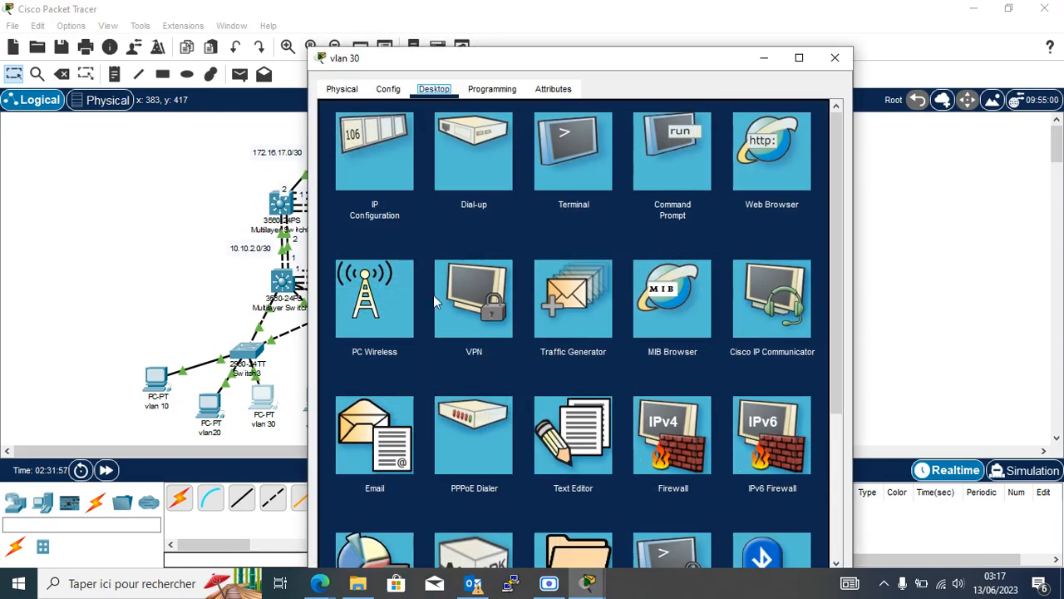
click(681, 169)
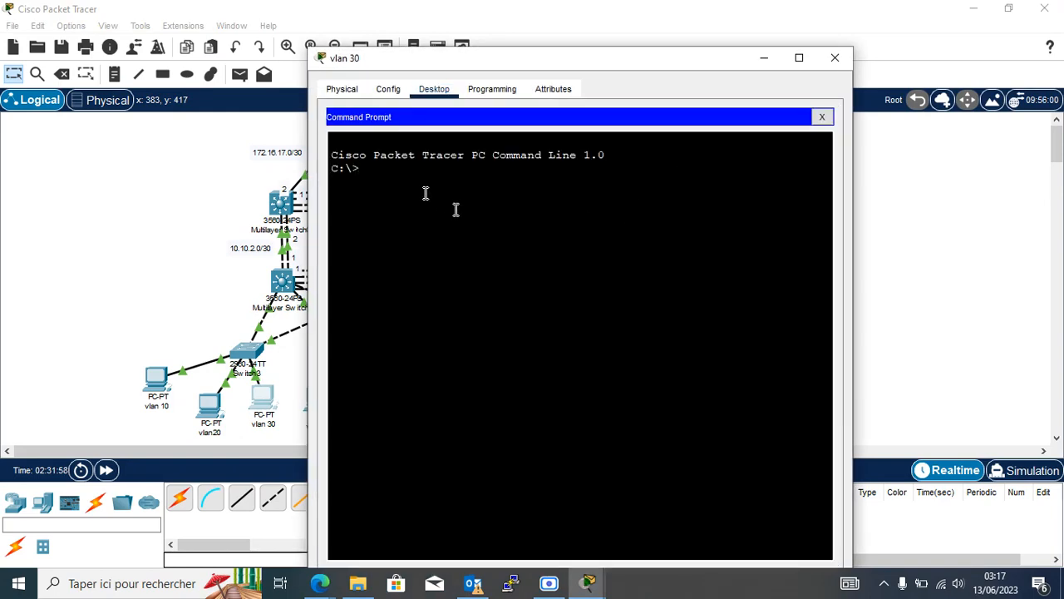
text(pi)
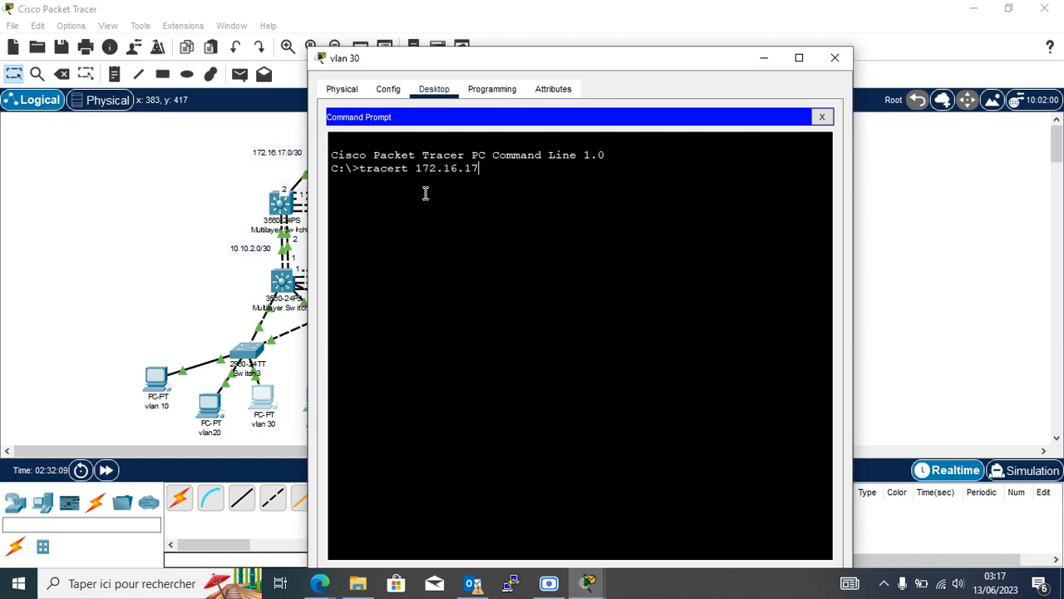
key(Return)
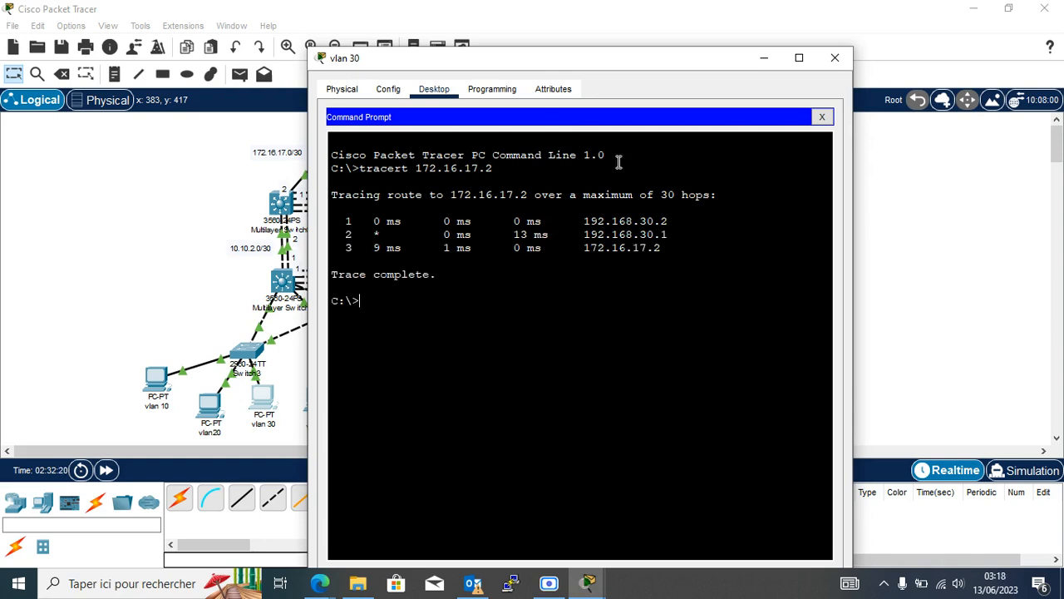
drag(612, 71, 821, 85)
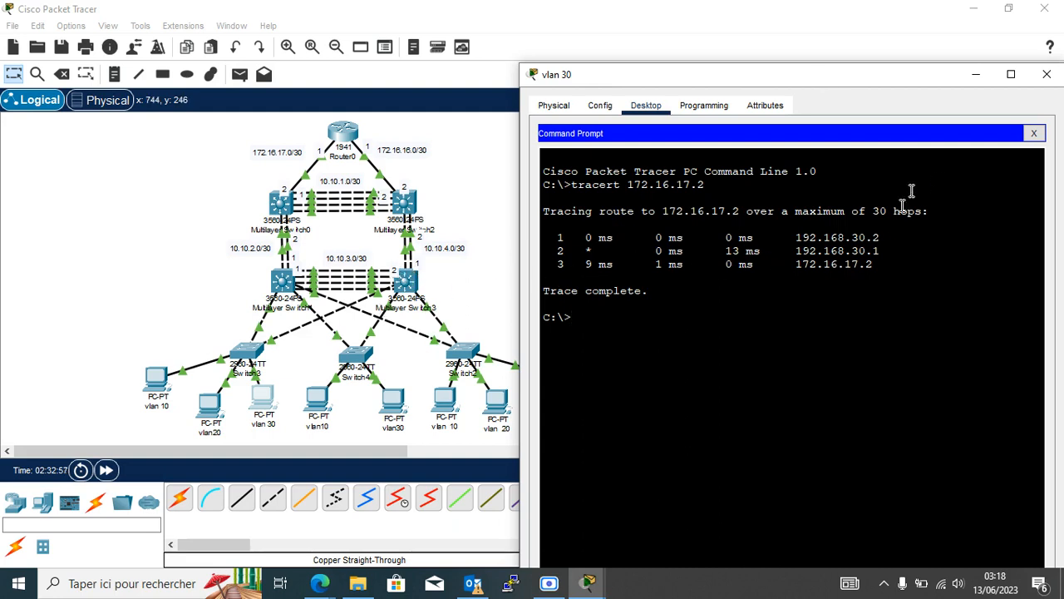
click(1049, 77)
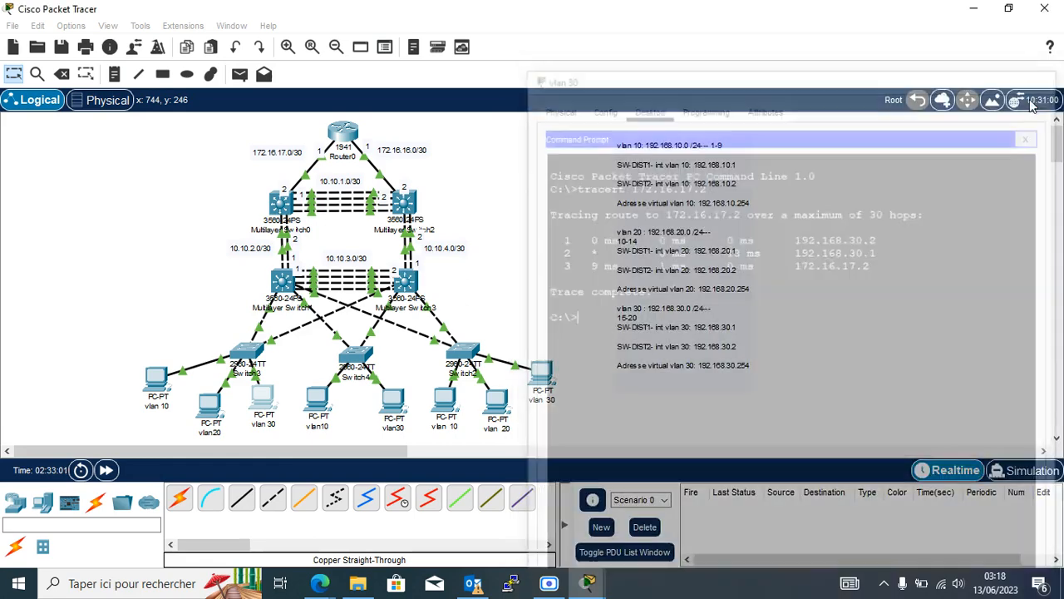
Step: Open Router0's command line and exit interface configuration to global configuration mode
click(344, 136)
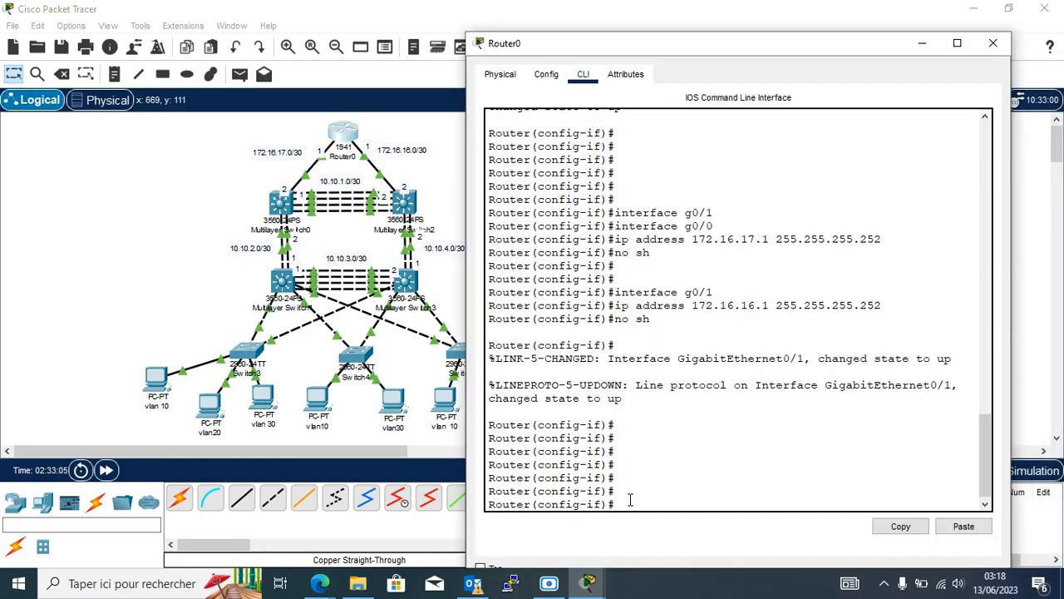
text(ex)
key(Return)
key(Return)
key(Return)
key(Return)
text(conf t)
key(Return)
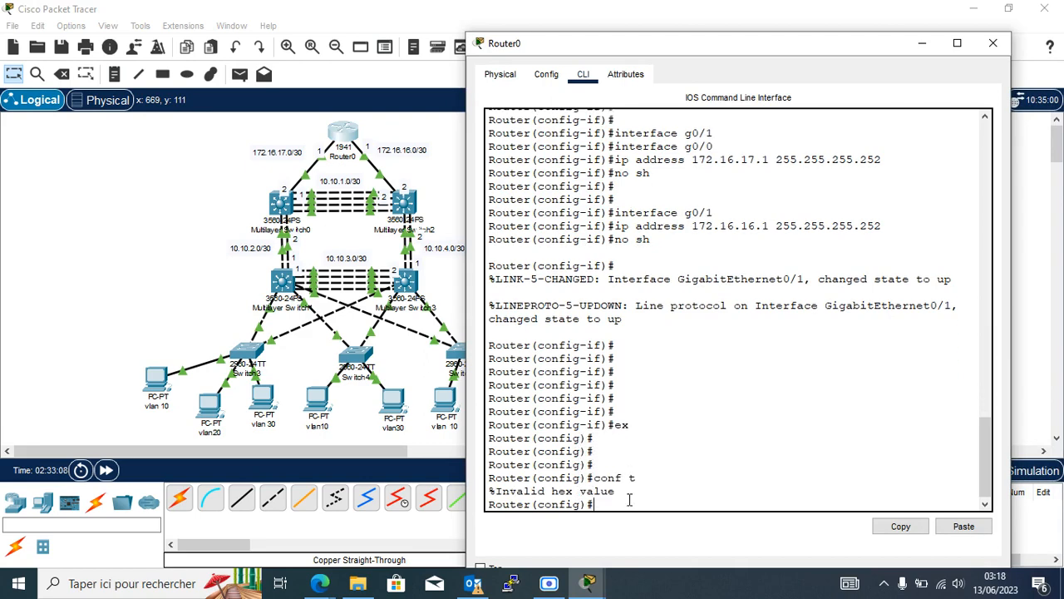
click(549, 582)
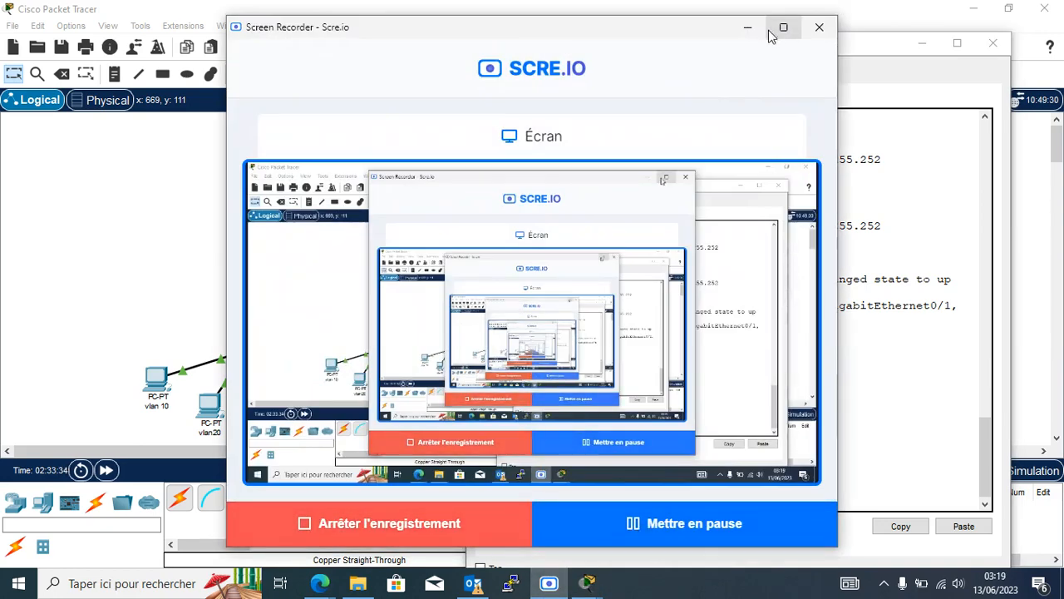
click(643, 528)
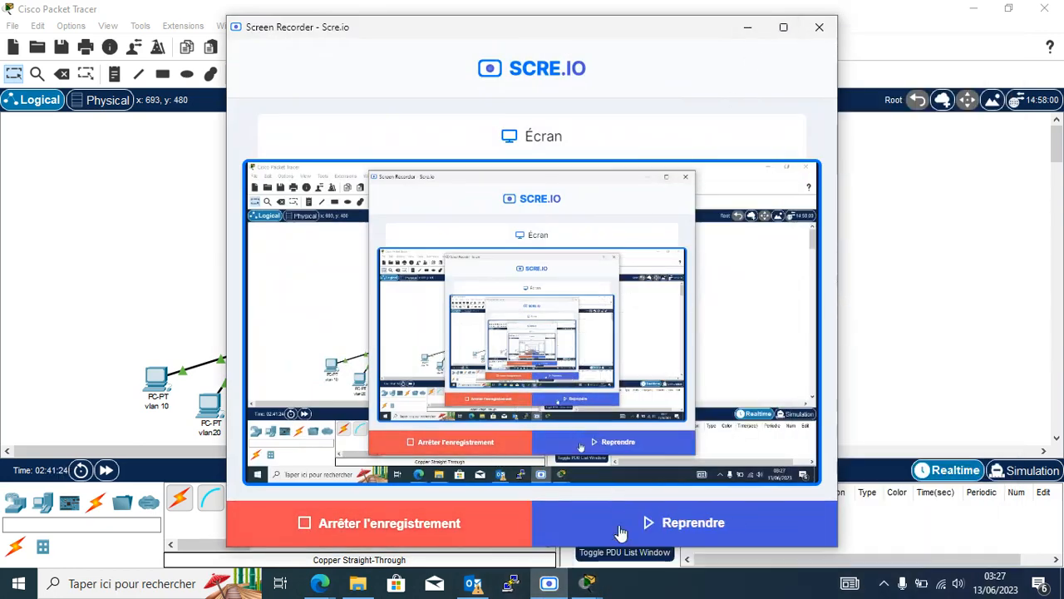
click(619, 532)
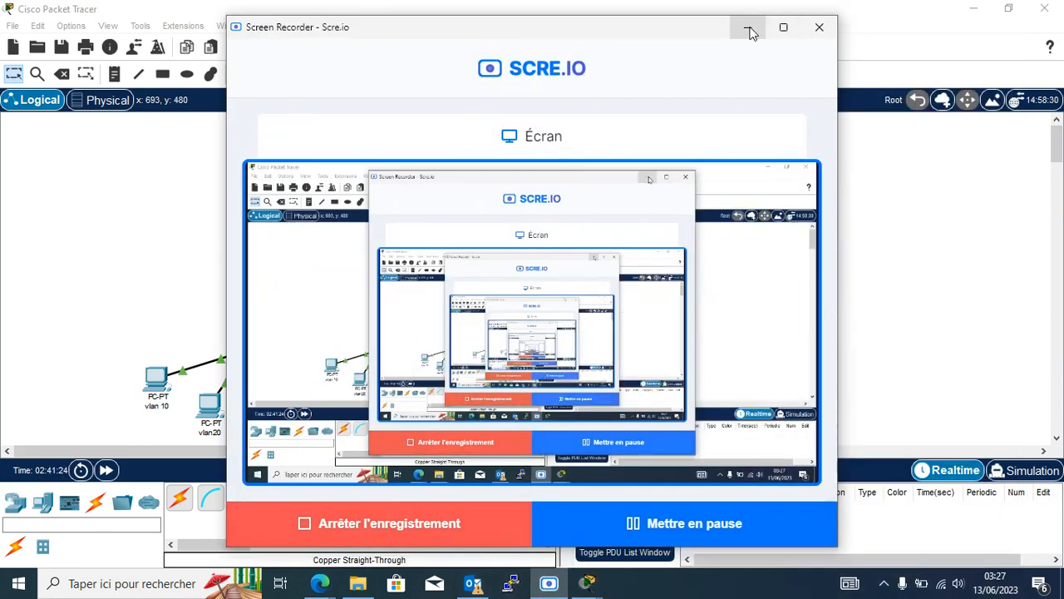
click(750, 32)
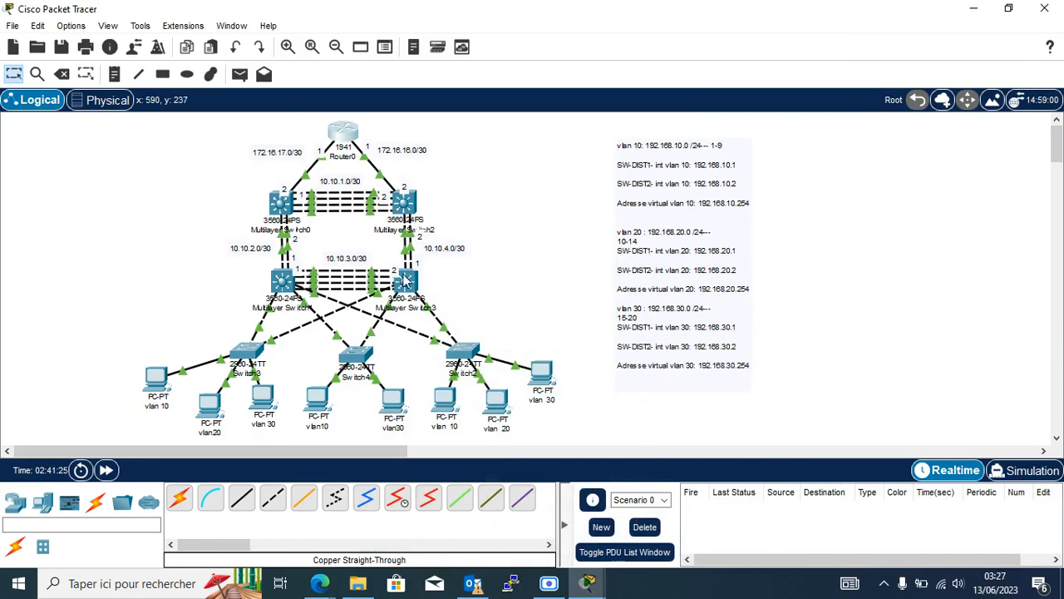
Step: Start OSPF process 1 on Router0 from its command line
click(346, 136)
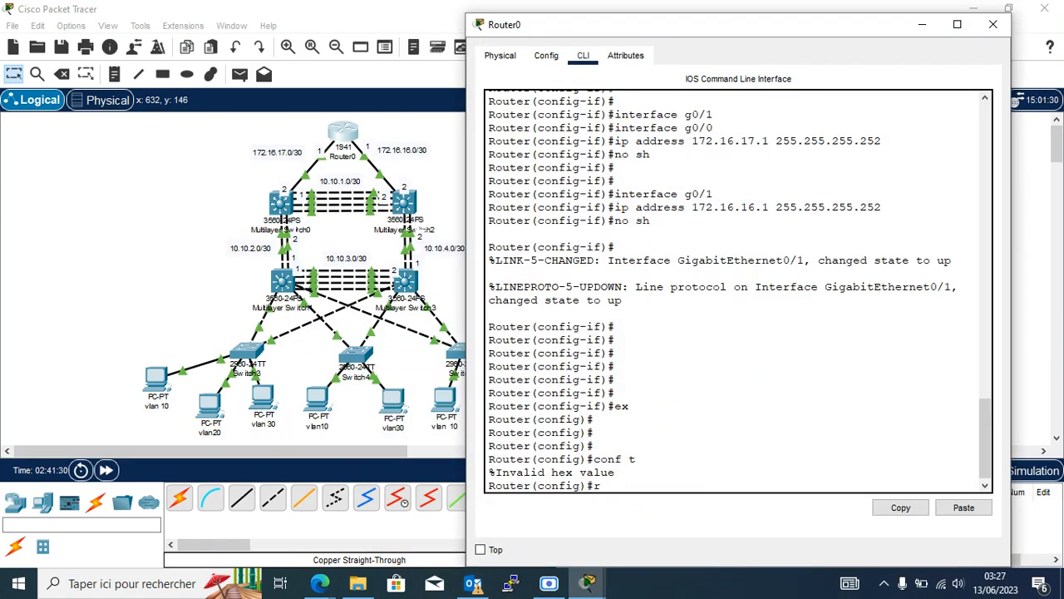
text(rou)
key(Tab)
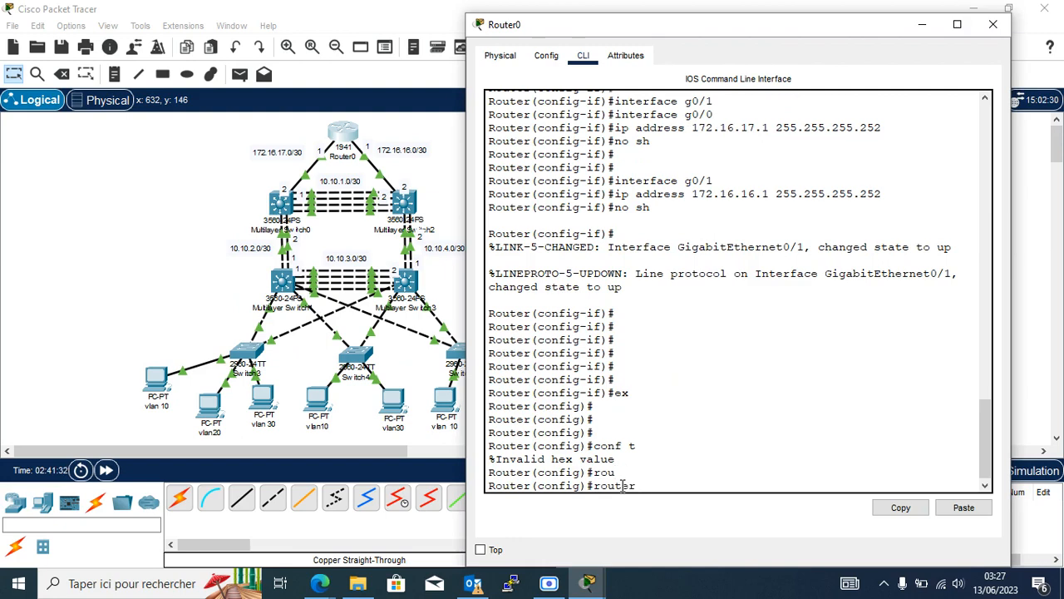
text(os)
key(Tab)
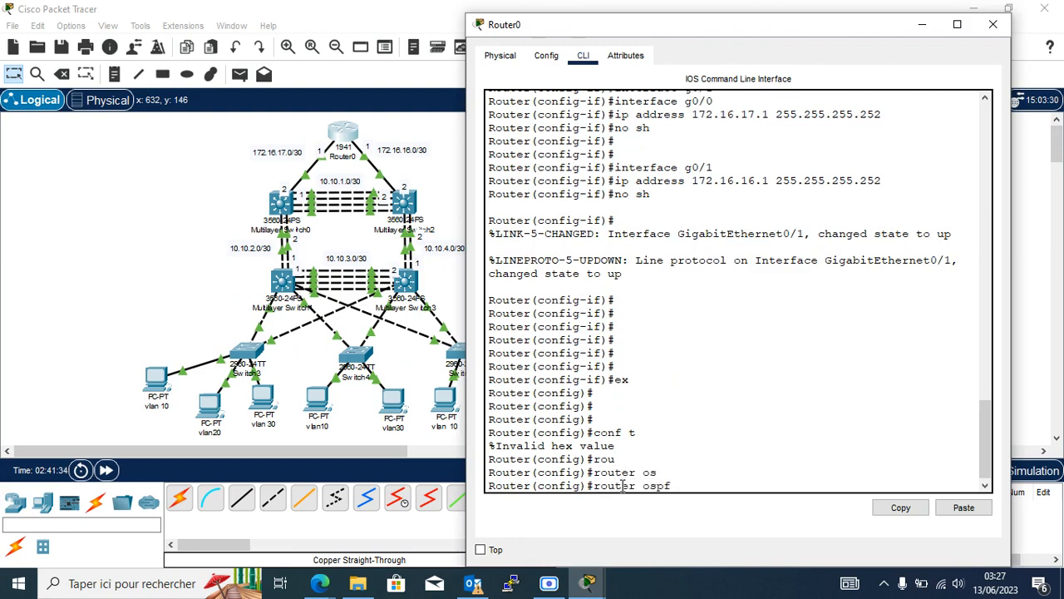
key(Return)
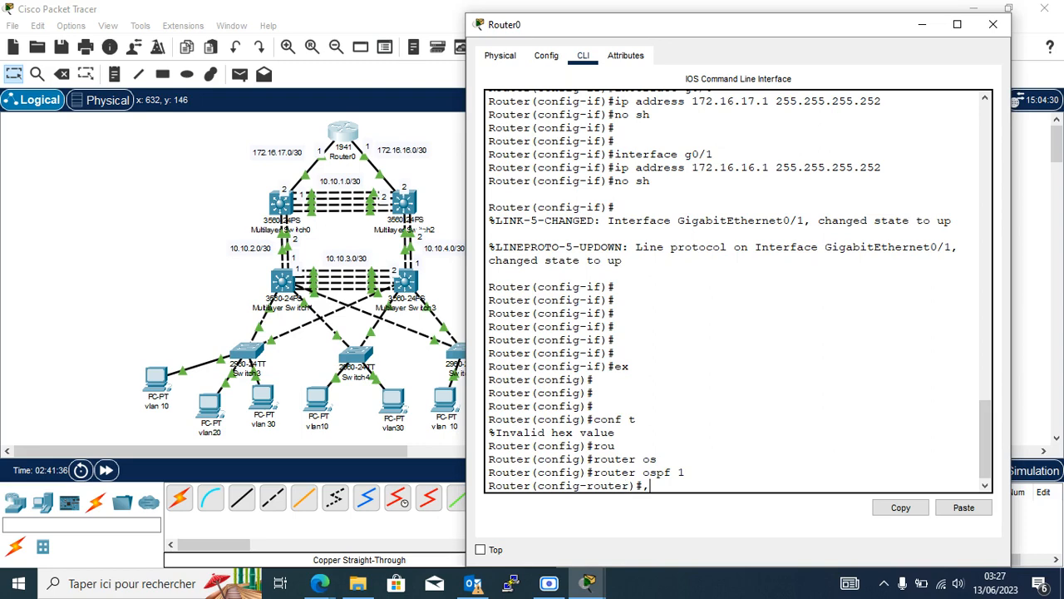
Step: Advertise network 172.16.17.0 with wildcard 0.0.0.3 in OSPF area 0 on Router0
text(ne)
key(Tab)
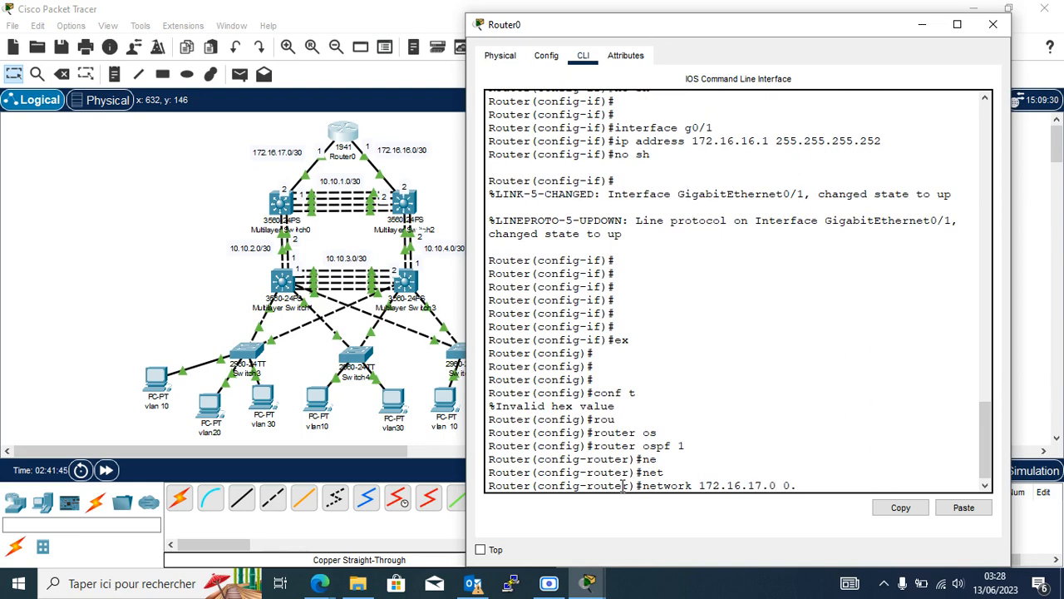
text(3 ar)
key(Tab)
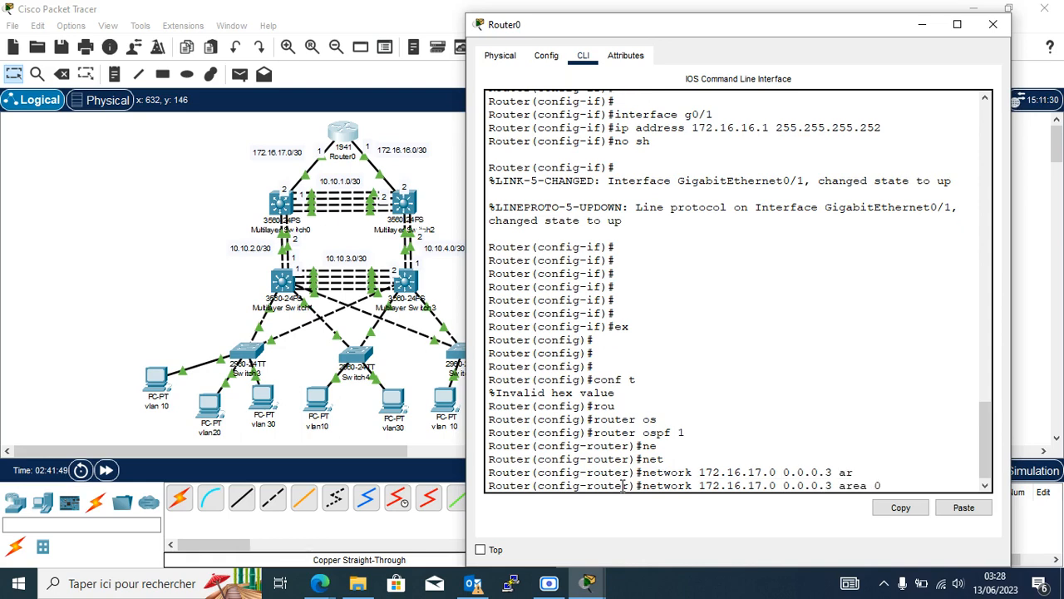
text(0)
key(Return)
Step: Advertise network 172.16.16.0 with wildcard 0.0.0.3 in OSPF area 0 on Router0
key(Up)
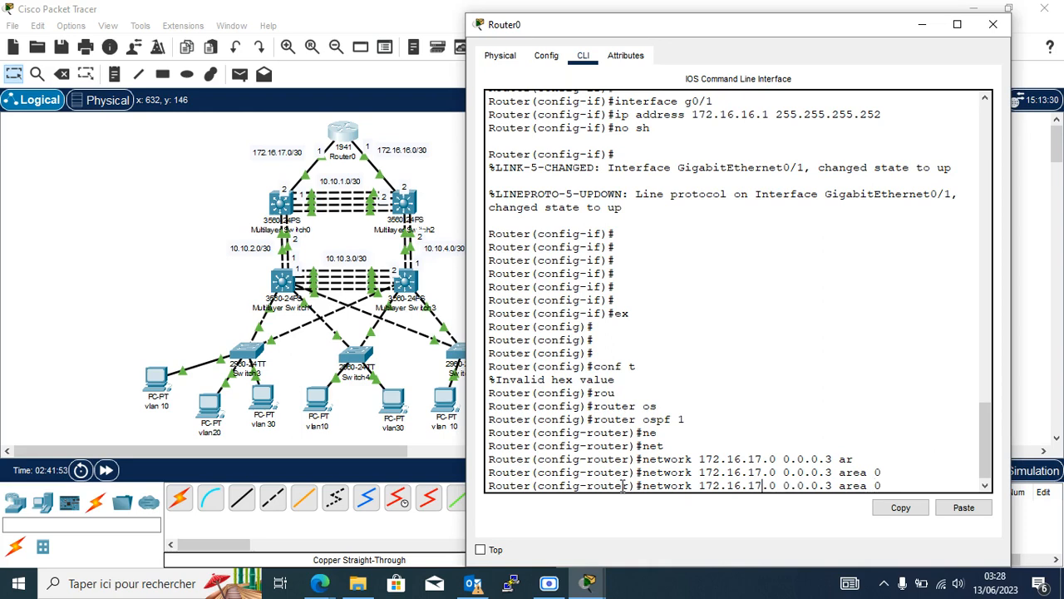
key(BackSpace)
text(6)
key(Return)
key(Return)
key(Return)
key(Return)
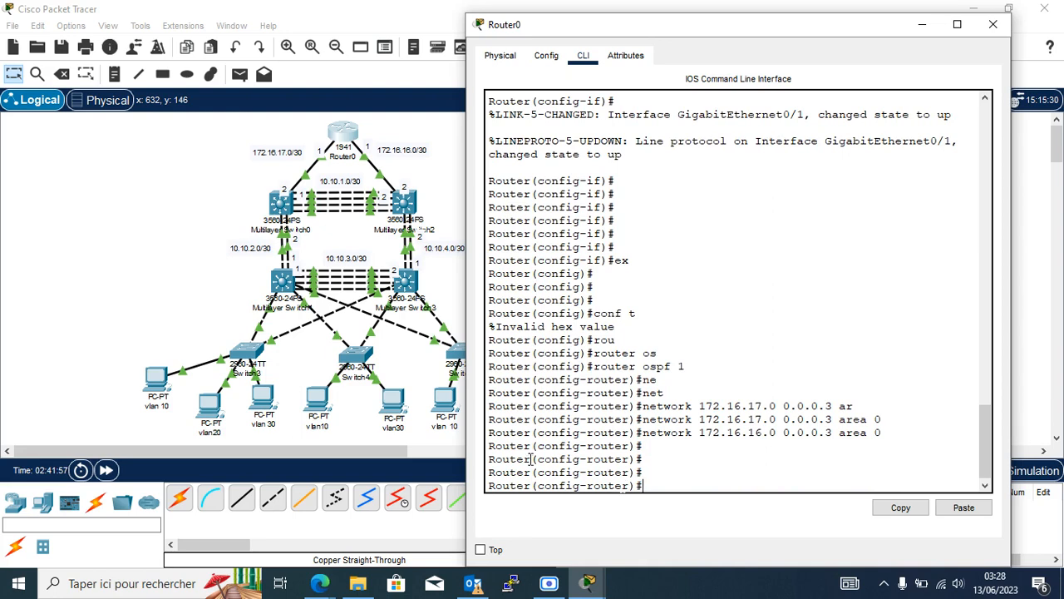
Step: Trace the route to 172.16.17.1 from the vlan 10 PC on Switch3 and examine its first hop
click(191, 309)
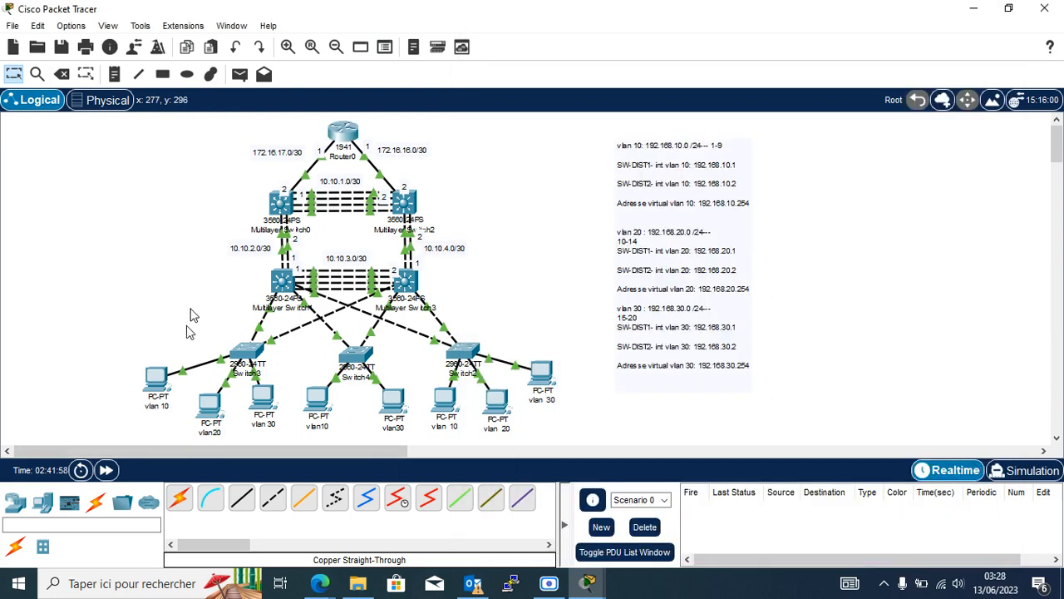
click(156, 379)
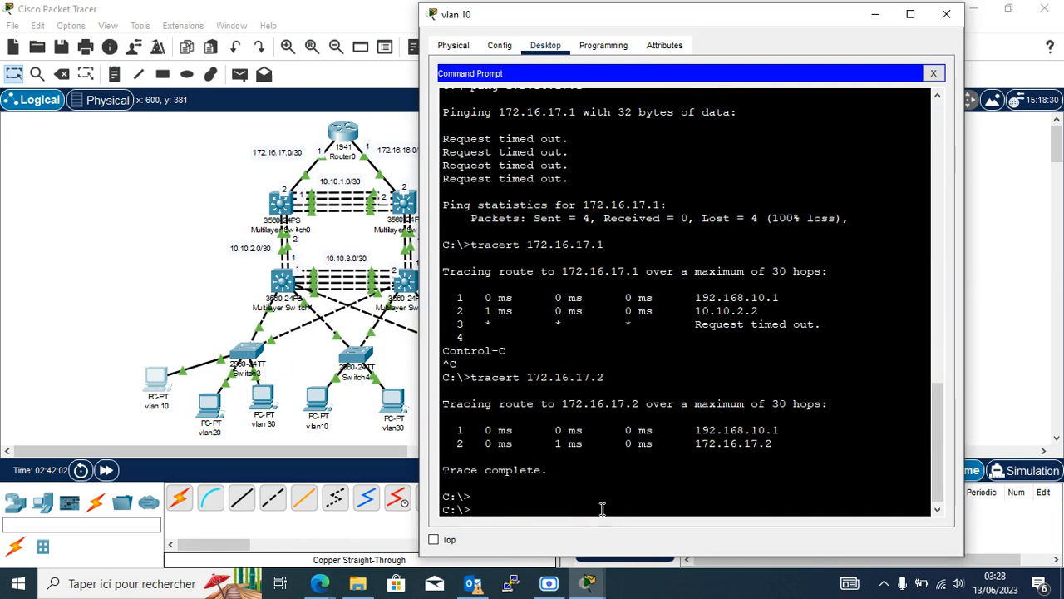
key(Up)
text(1)
key(Return)
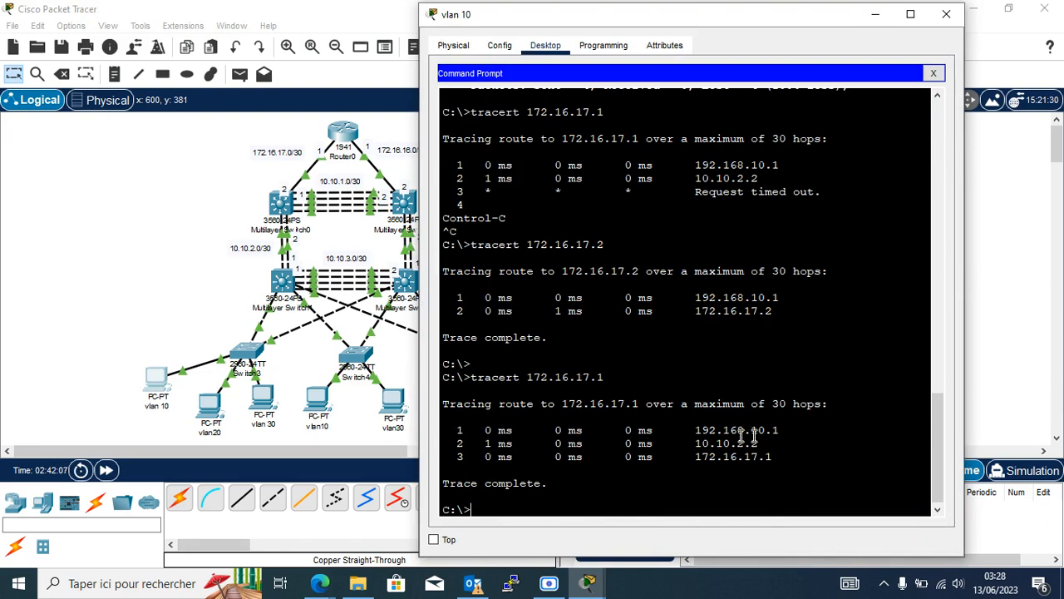
mouse_move(699, 432)
mouse_down()
mouse_move(781, 421)
mouse_move(799, 433)
mouse_up()
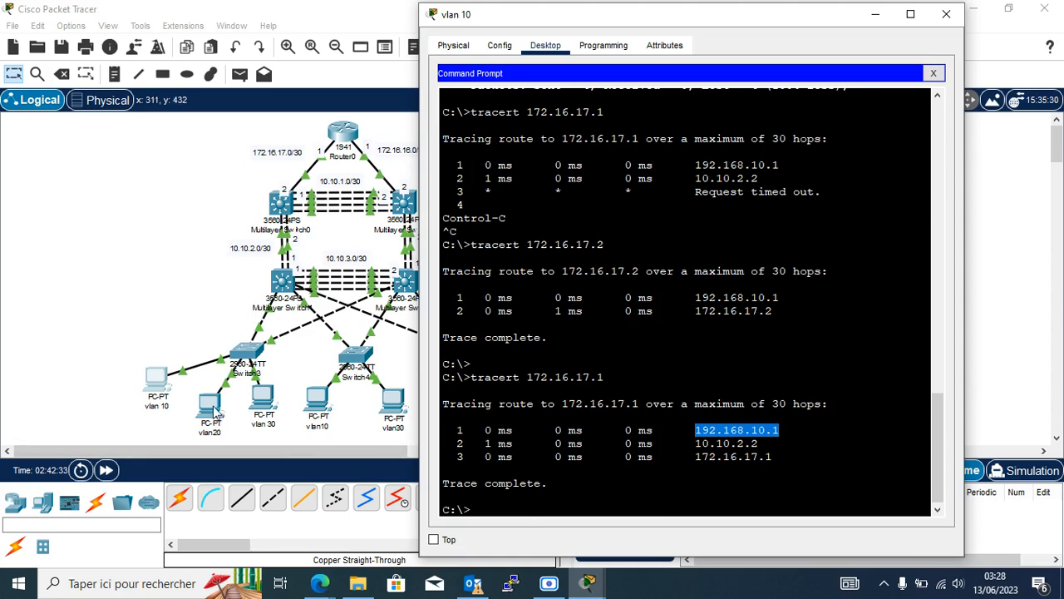
Step: Trace the route to 172.16.17.1 from the vlan 30 PC on Switch3 and uncover the topology to compare the hops
click(264, 407)
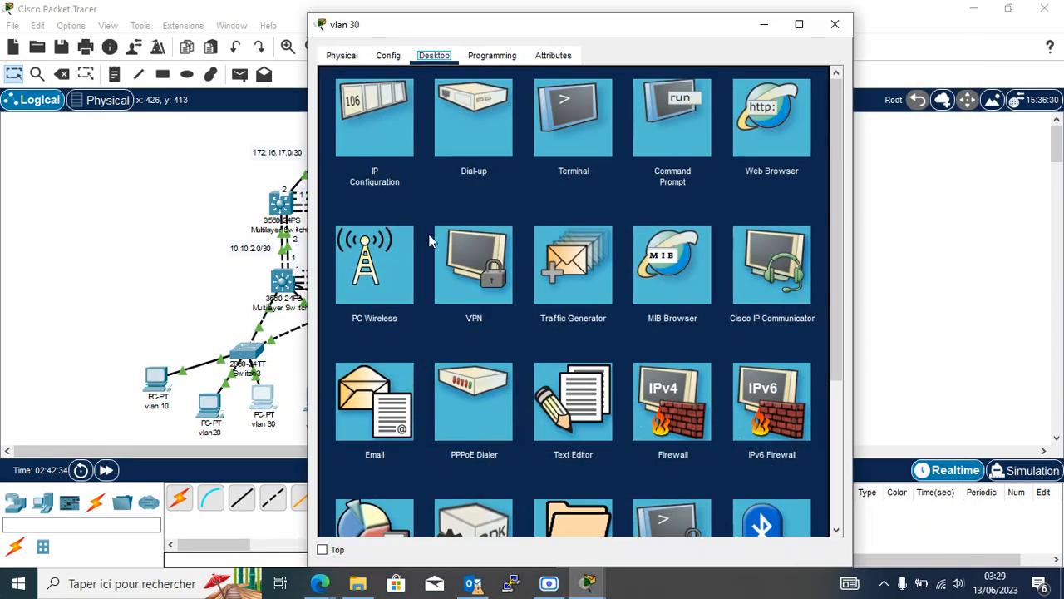
click(673, 144)
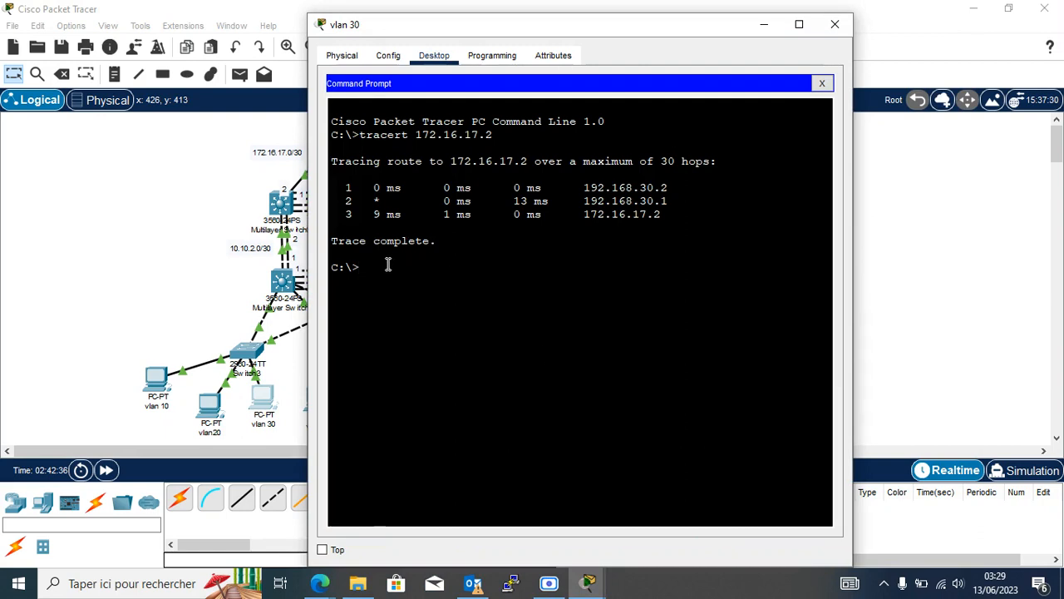
key(Up)
text(1)
key(Return)
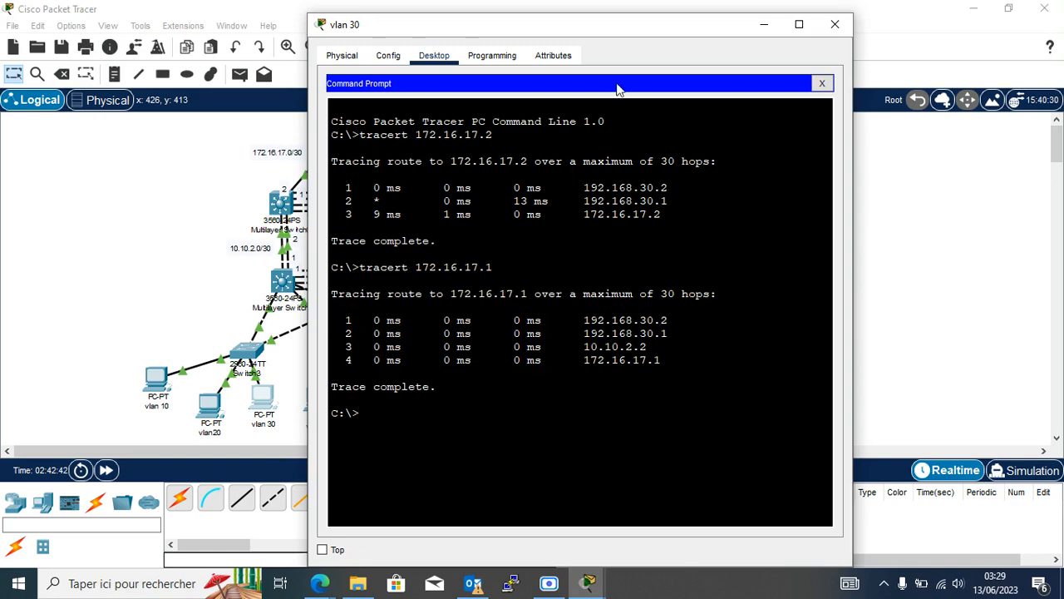
drag(638, 35, 815, 30)
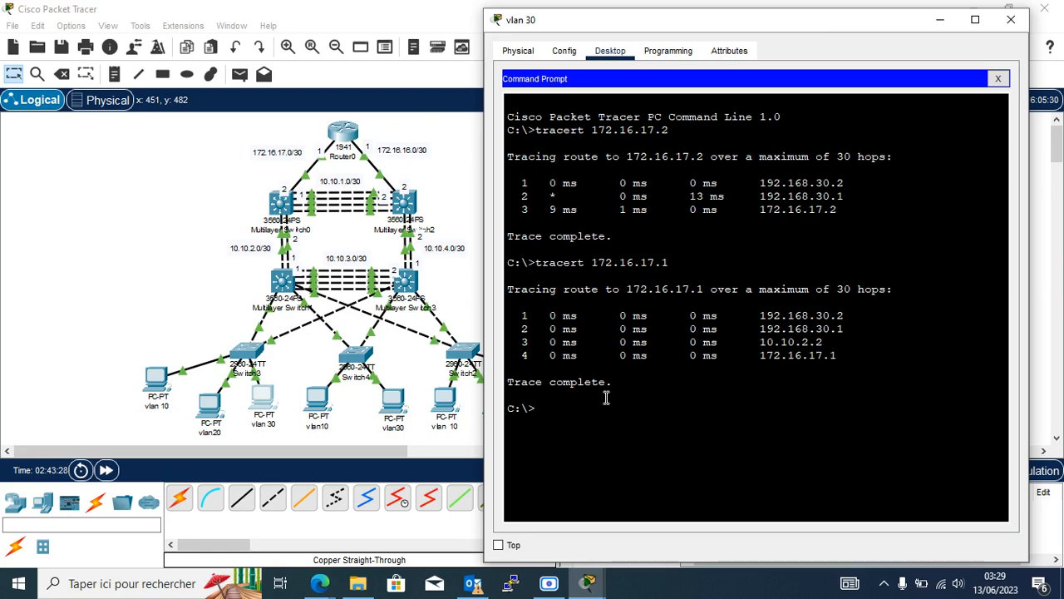
click(549, 583)
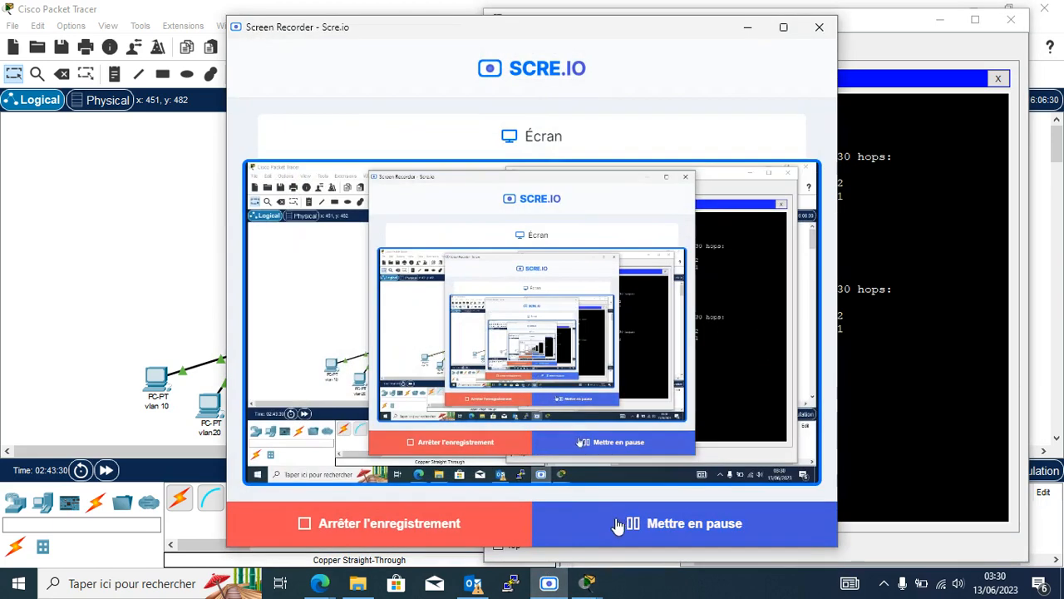